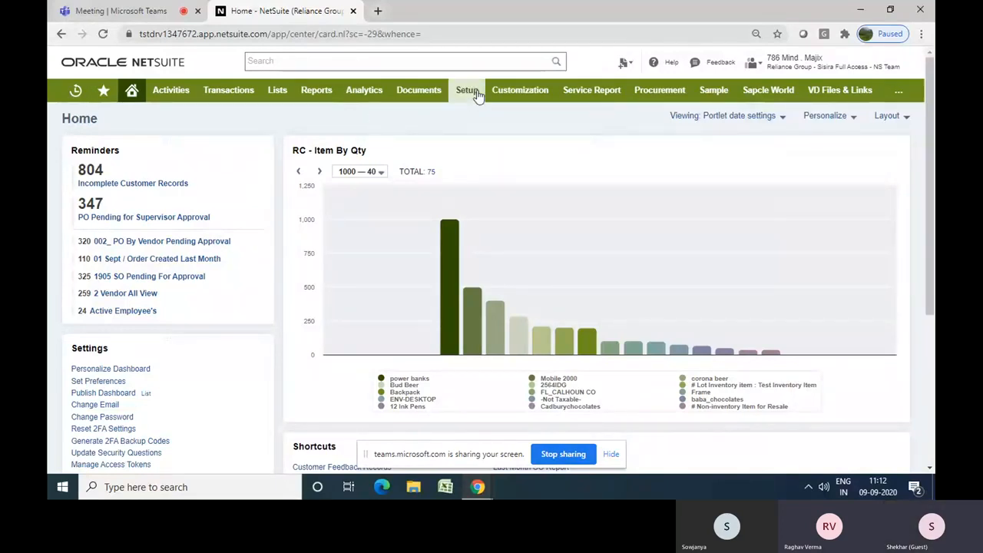
- Open the Subsidiaries list from the company classification setup
mouse_move(467, 92)
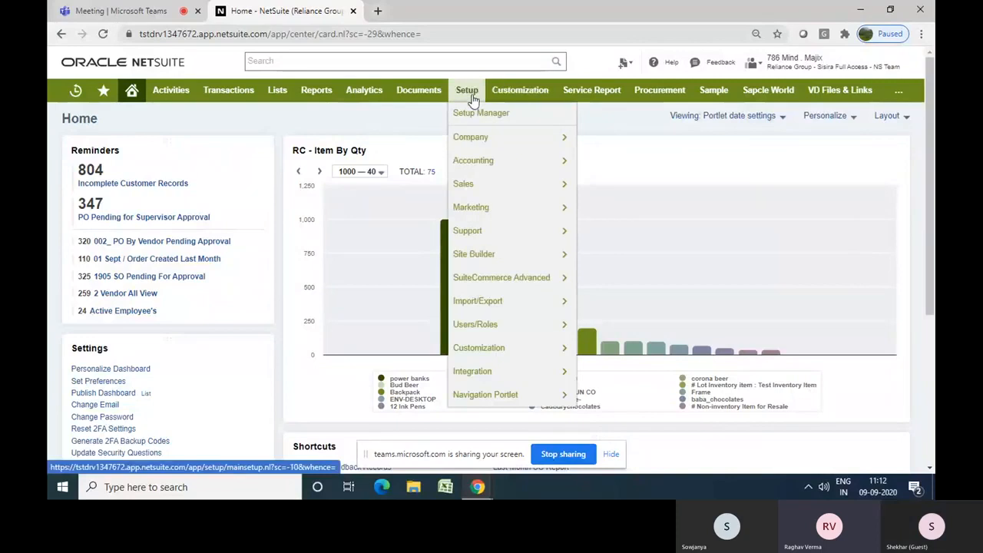
mouse_move(478, 143)
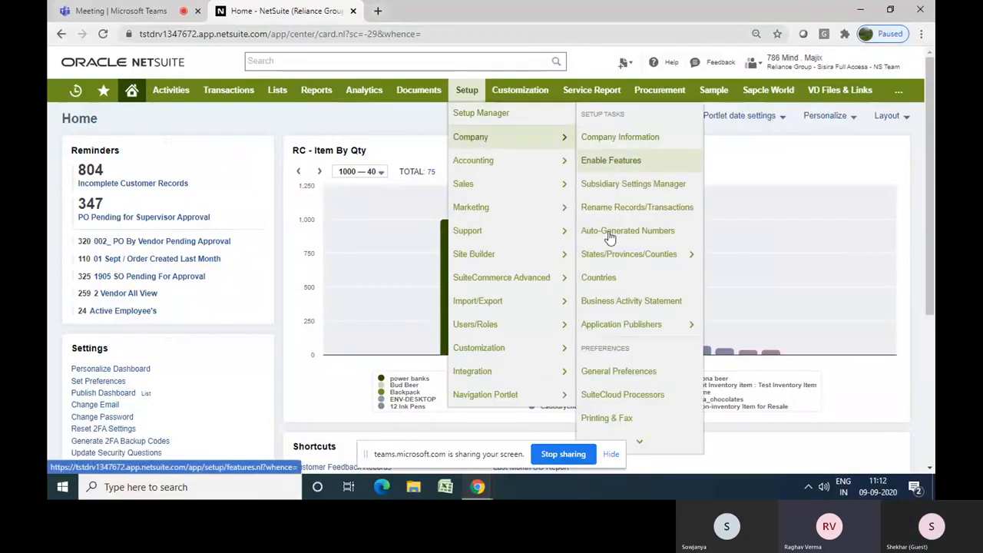
mouse_move(632, 437)
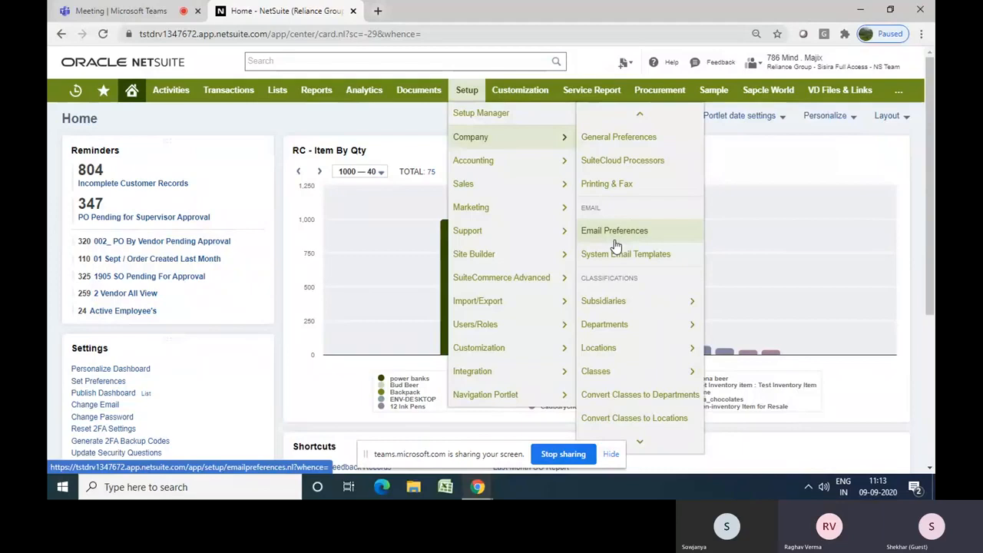
mouse_move(613, 306)
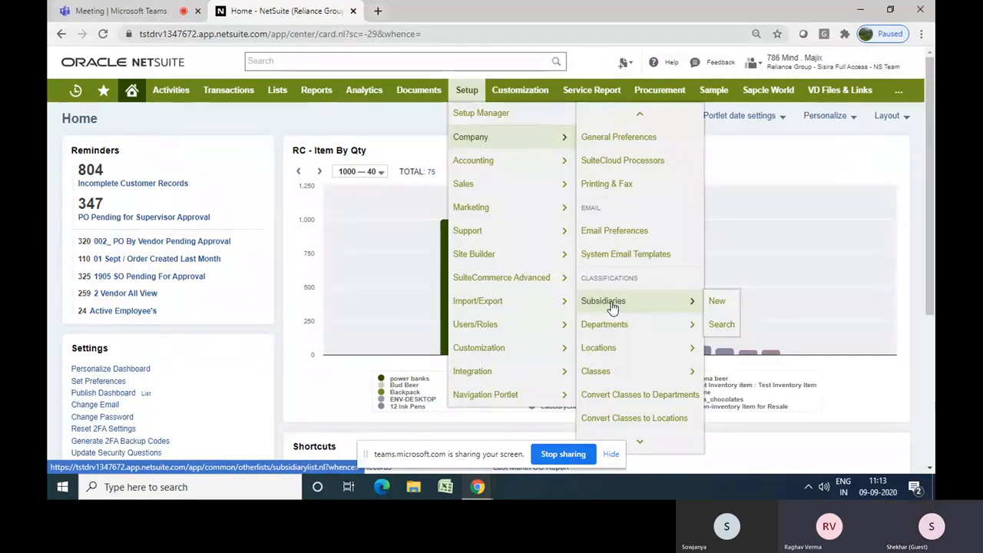
left_click(612, 306)
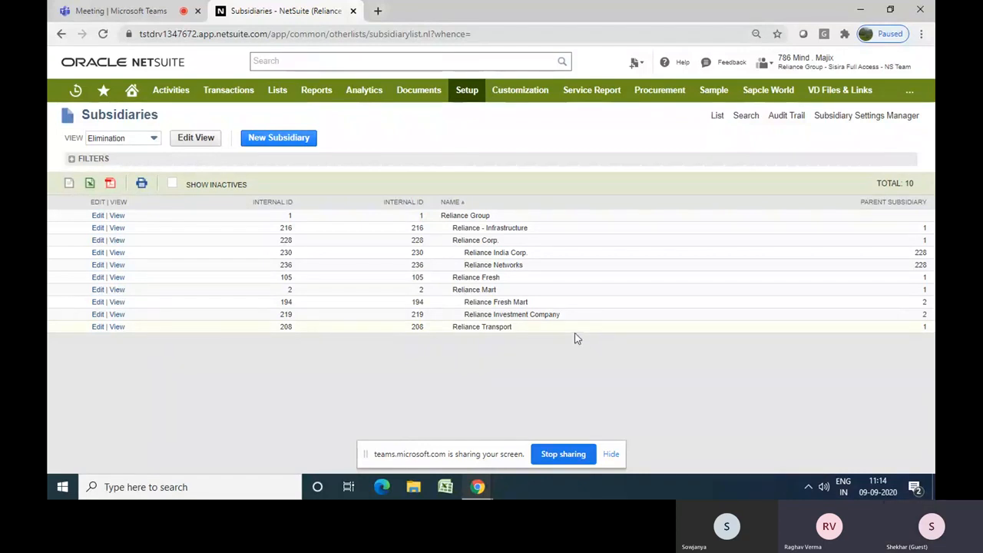
- Open the Company Information page in a new browser tab and return to the Subsidiaries list
mouse_move(471, 98)
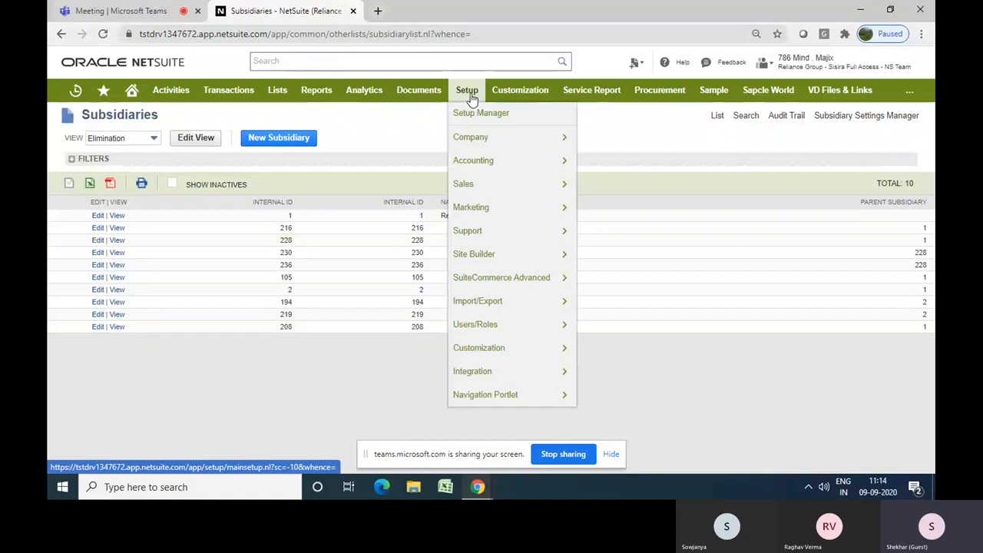
mouse_move(470, 137)
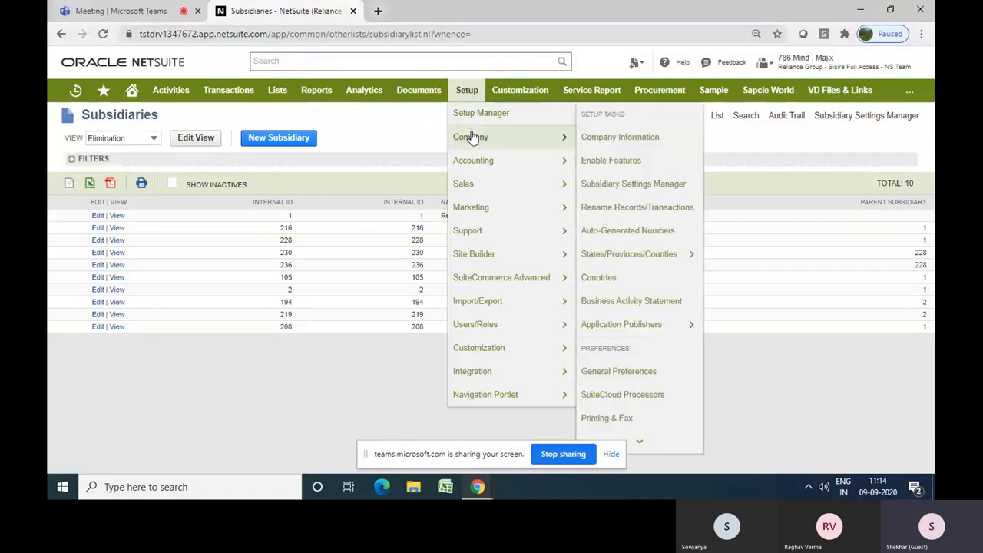
right_click(651, 139)
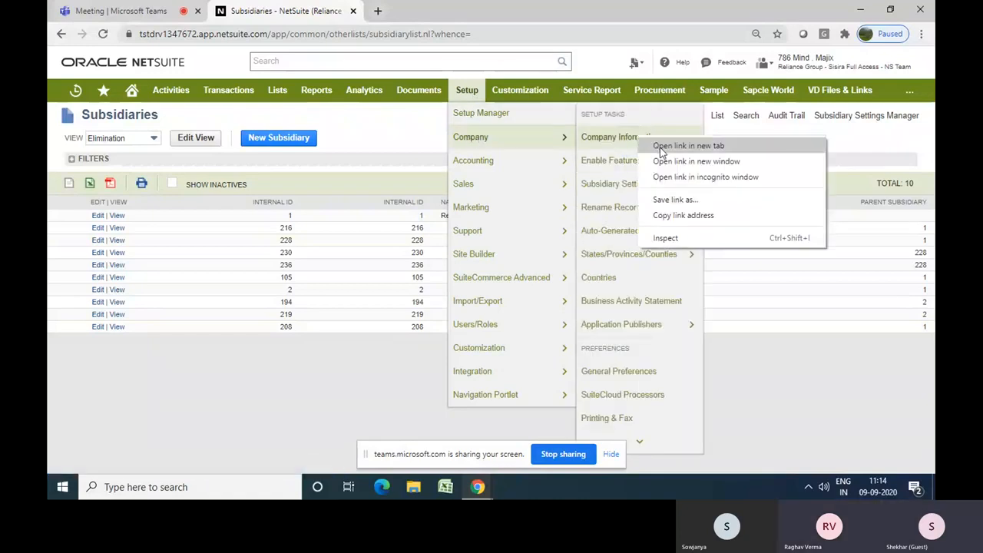
left_click(659, 148)
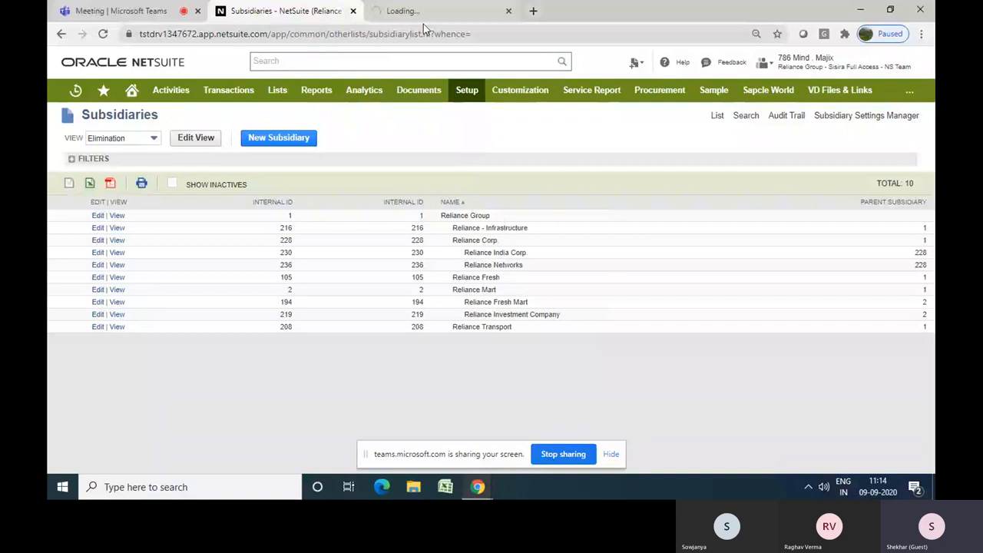
left_click(440, 15)
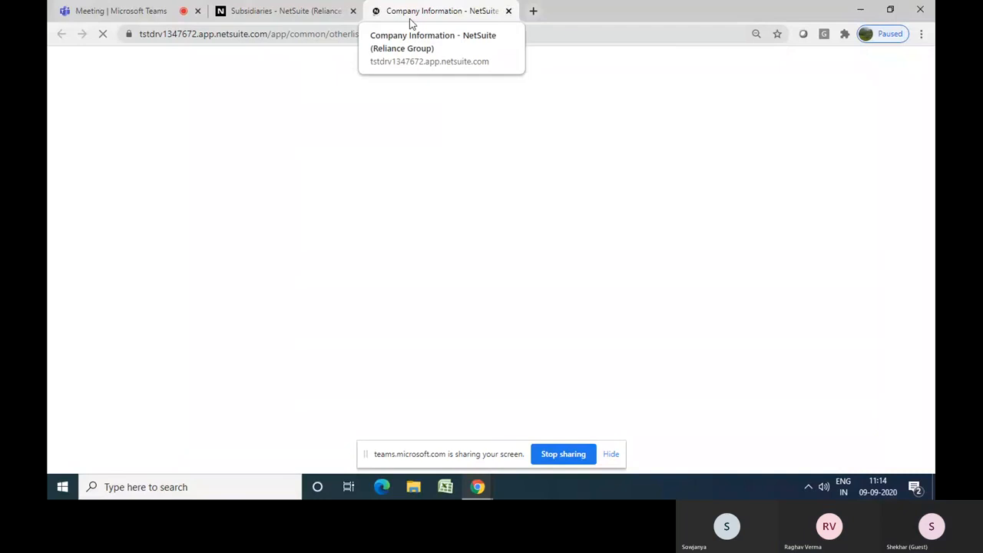
left_click(330, 16)
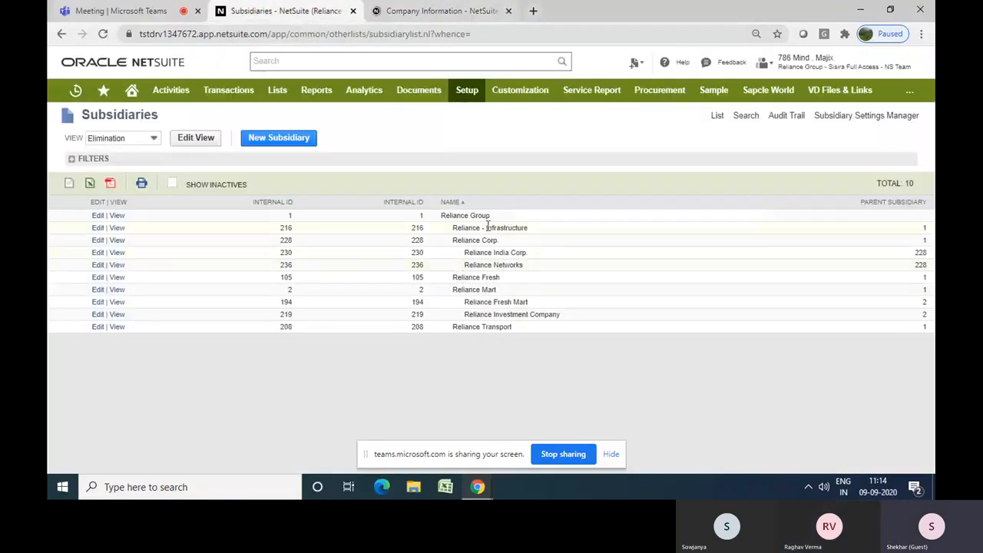
- Highlight the root company Reliance Group and the child subsidiaries beneath it in the Subsidiaries list
left_click_drag(490, 215, 431, 220)
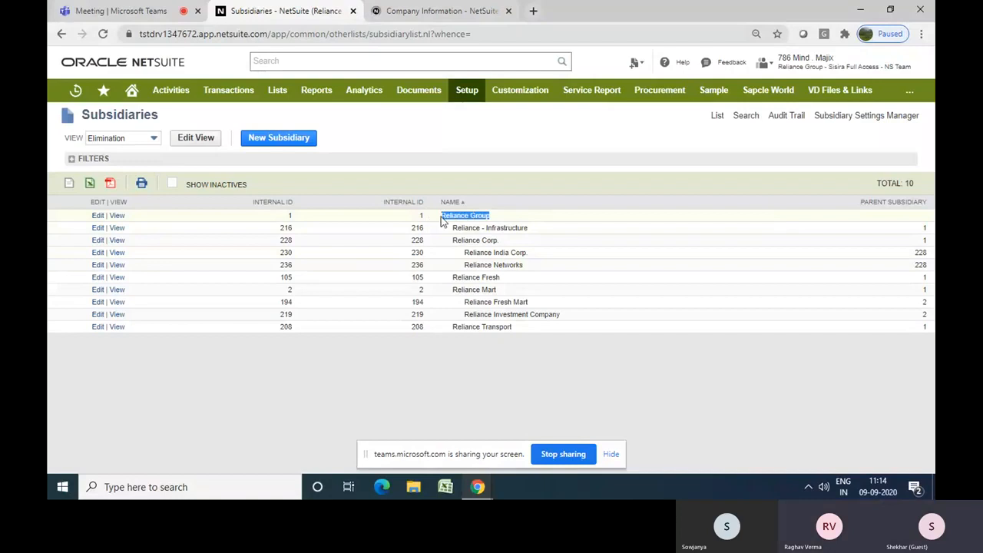
left_click_drag(452, 228, 537, 377)
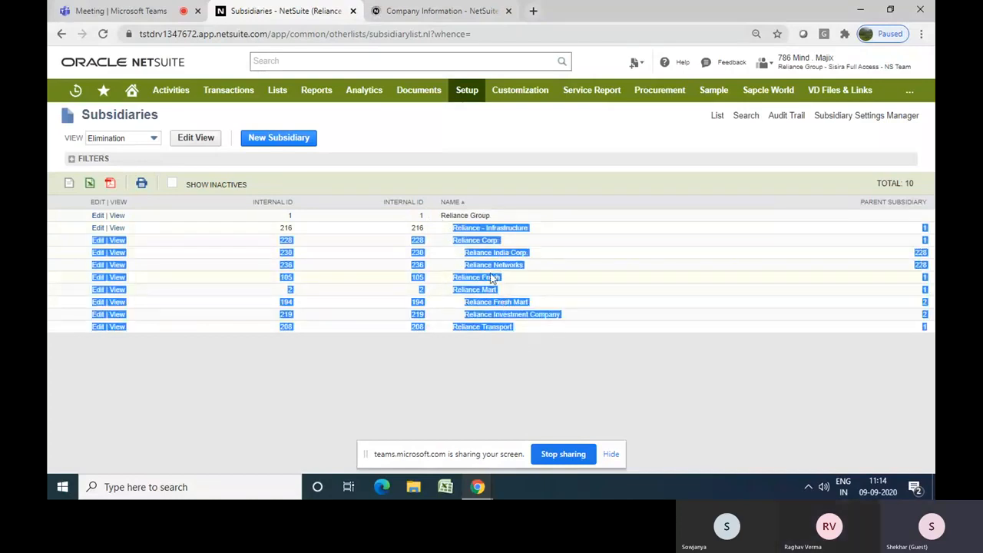
left_click(475, 218)
double_click(475, 218)
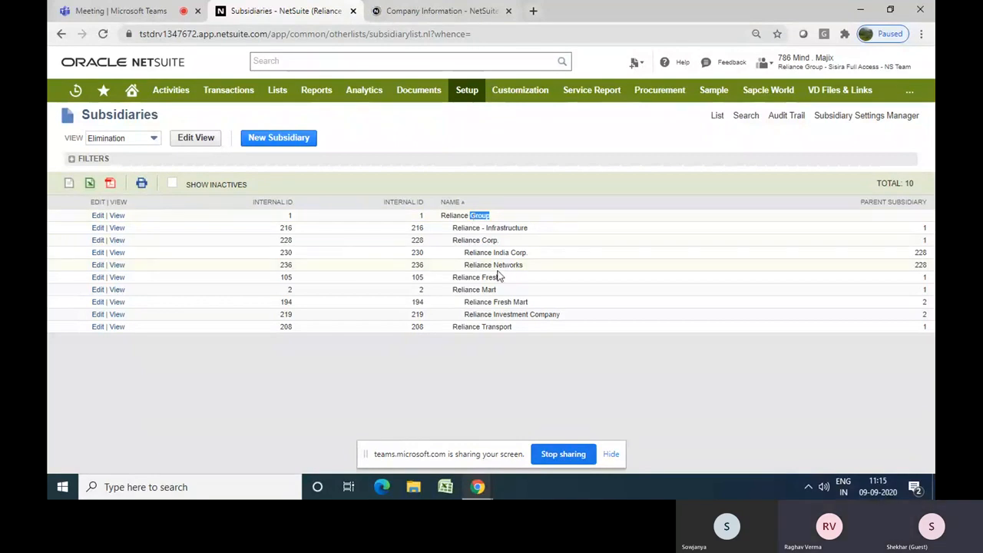
left_click(561, 454)
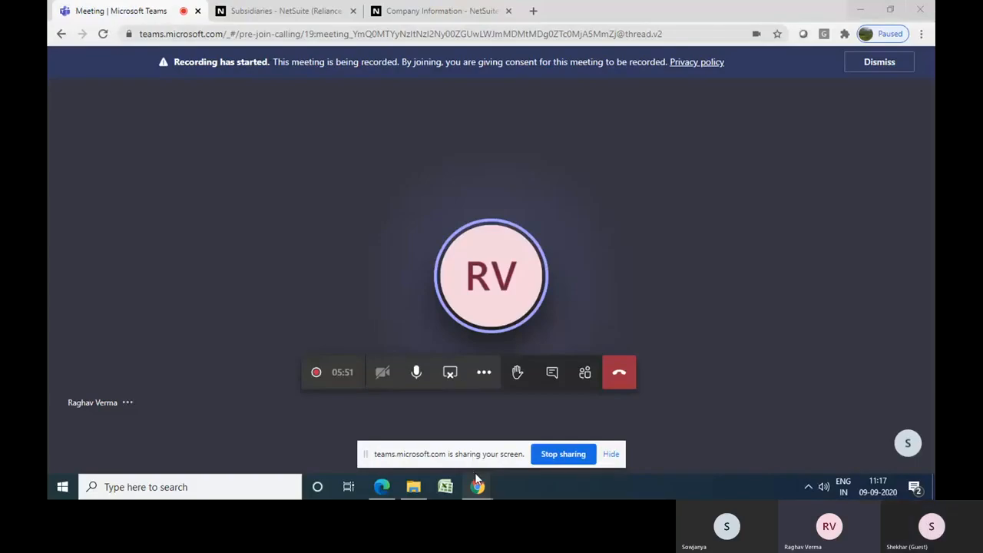
mouse_move(478, 487)
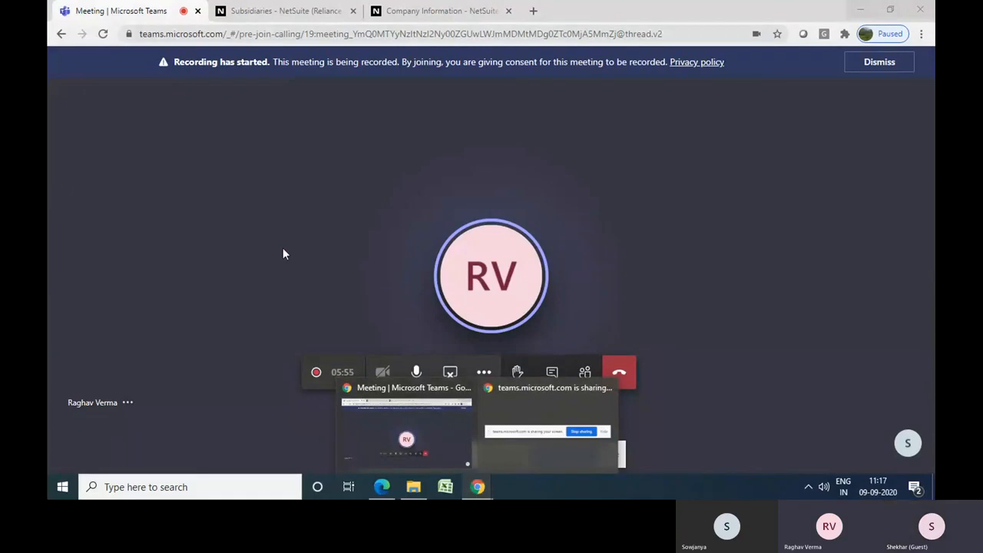
left_click(284, 16)
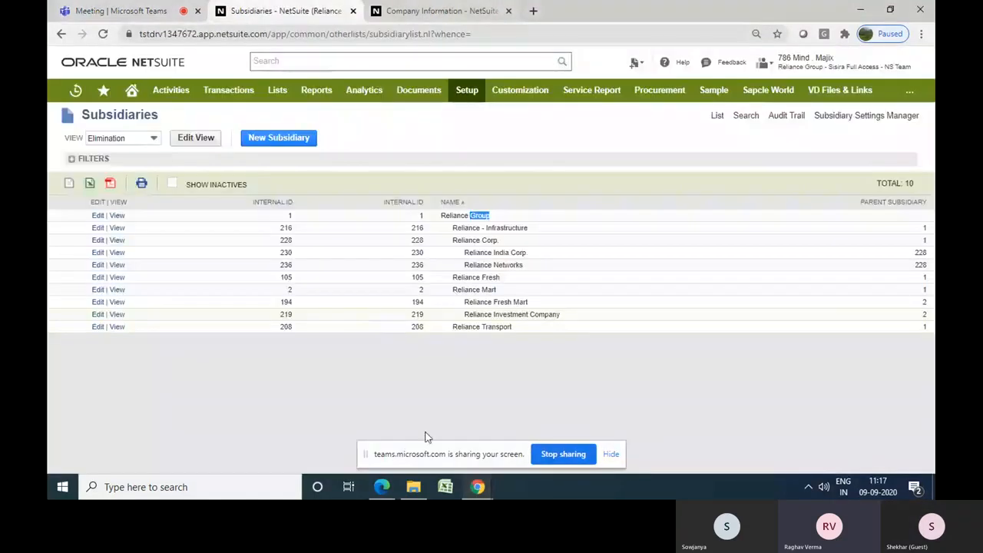
- Switch to the 1_Getting_Started_2014v1_BL.pdf training guide in Edge and browse to the Fiscal Calendars by Subsidiary page
left_click(384, 489)
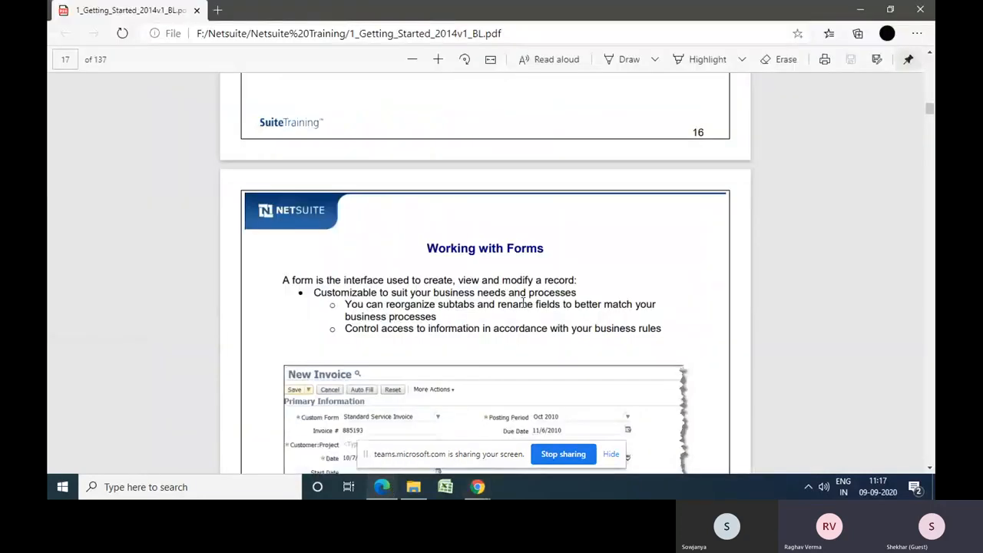
scroll(522, 304, "up", 5)
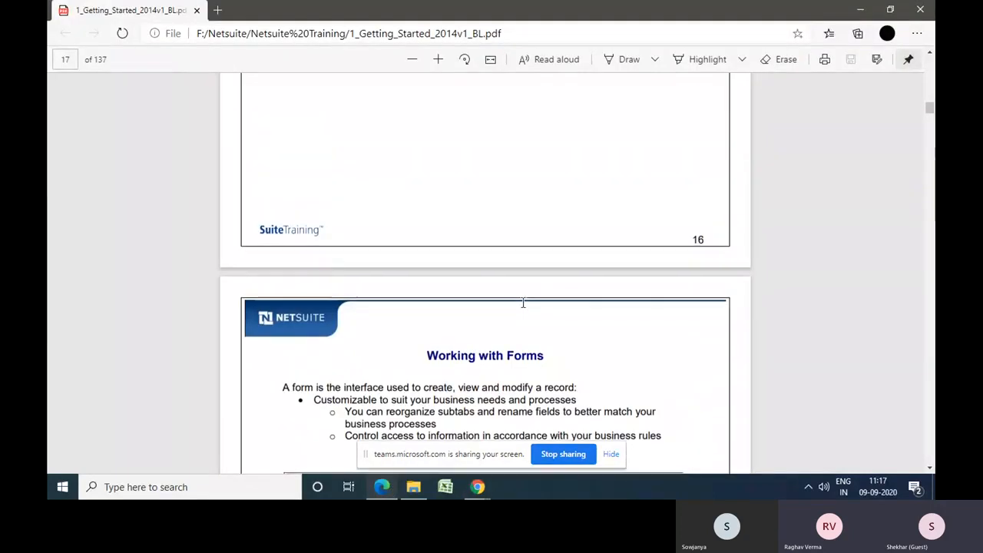
scroll(523, 303, "up", 15)
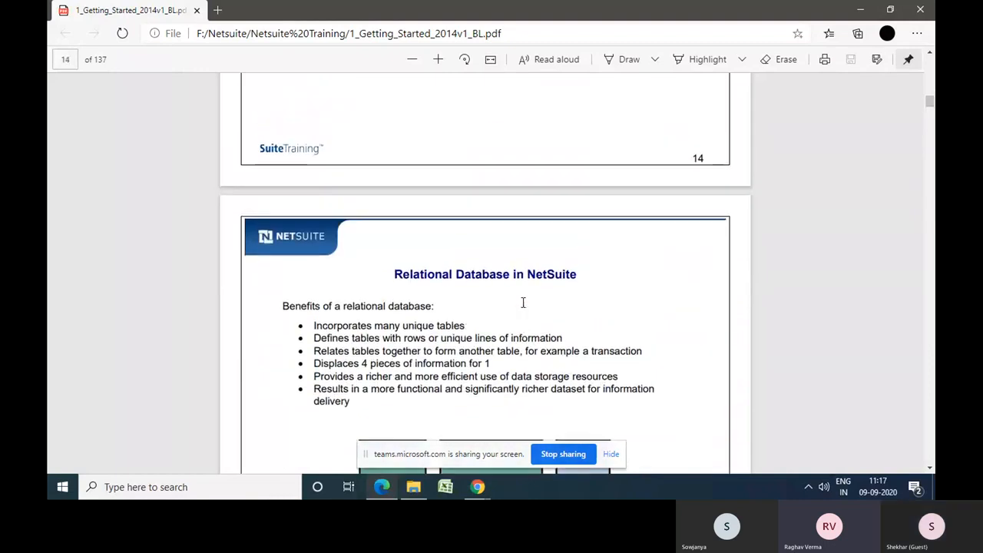
scroll(522, 303, "up", 3)
scroll(523, 302, "down", 15)
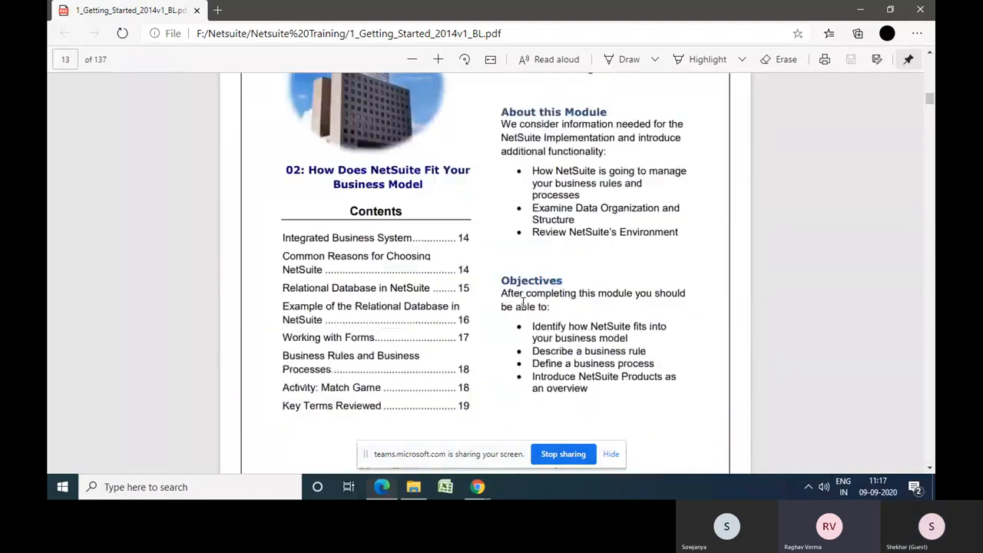
scroll(523, 303, "down", 10)
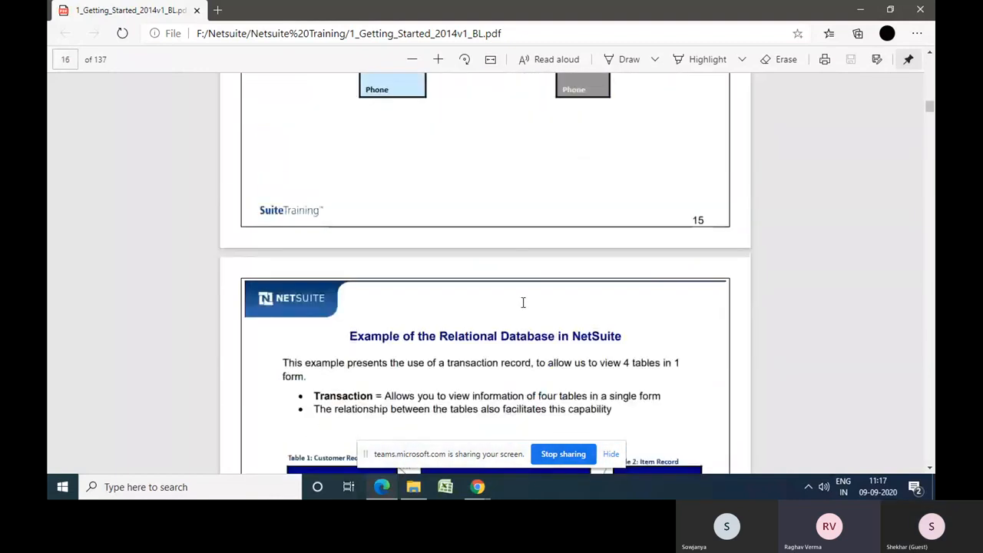
scroll(523, 303, "down", 8)
scroll(523, 302, "down", 20)
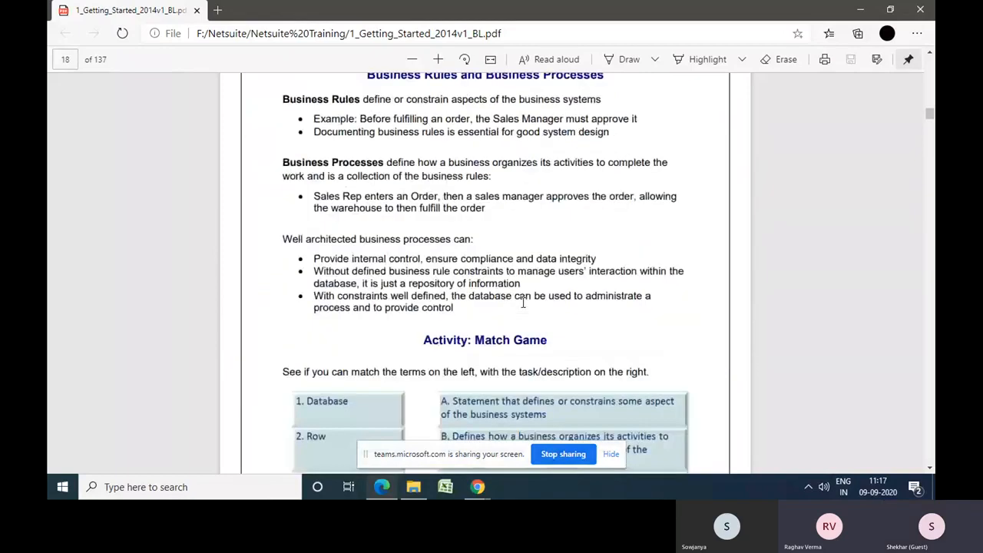
scroll(523, 303, "down", 6)
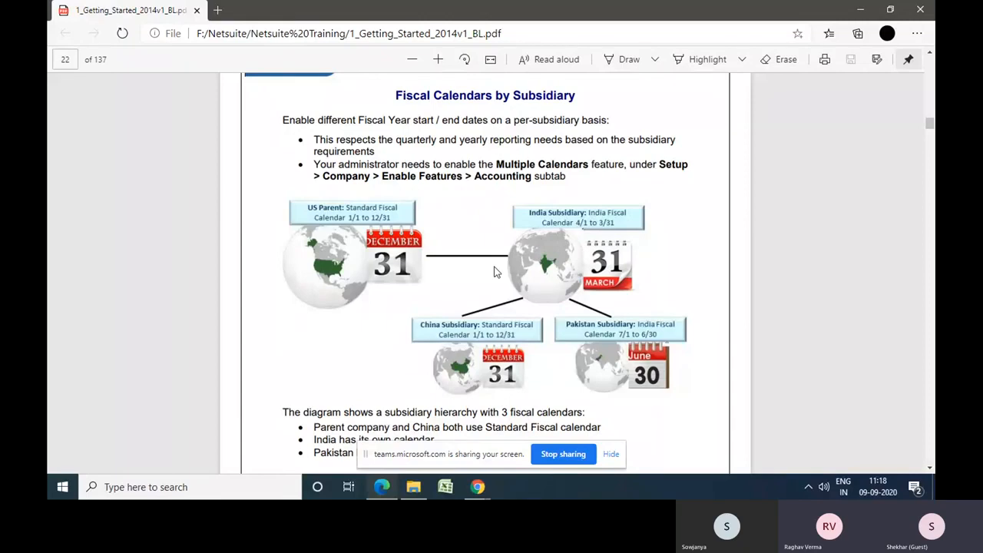
- Examine the Subsidiary Structure diagram and its parent and child company rules on page 24 of the training guide
scroll(495, 272, "down", 6)
scroll(494, 271, "down", 7)
scroll(495, 271, "down", 6)
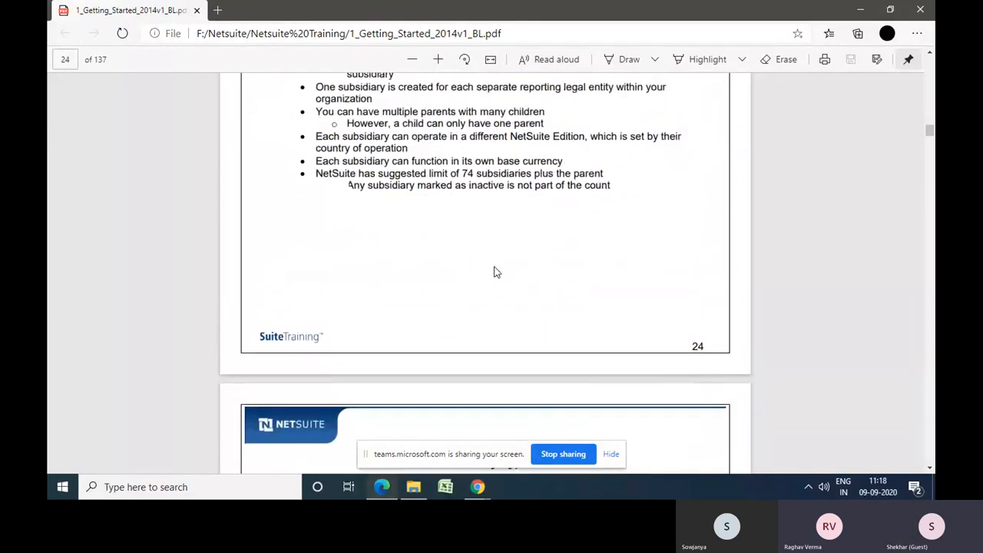
scroll(494, 272, "up", 1)
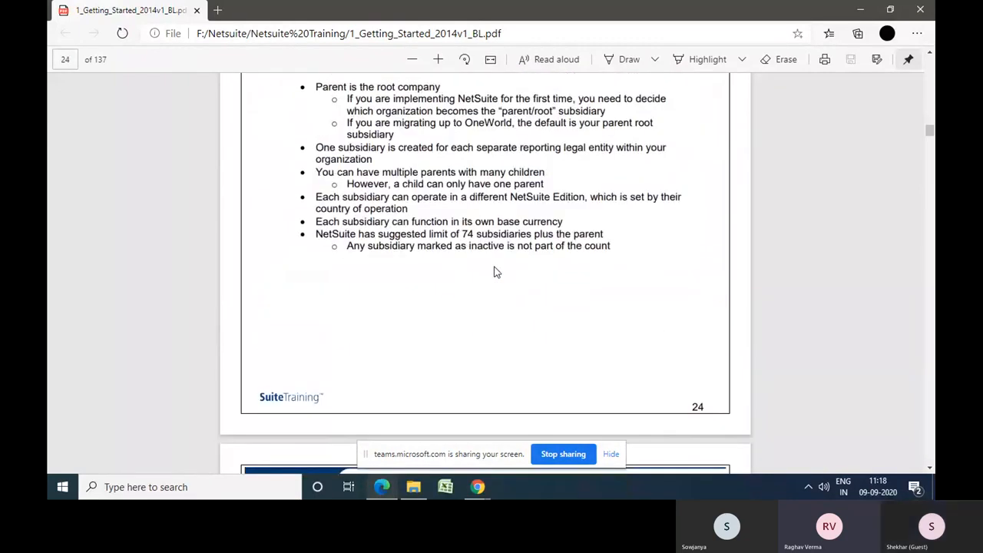
scroll(495, 272, "up", 3)
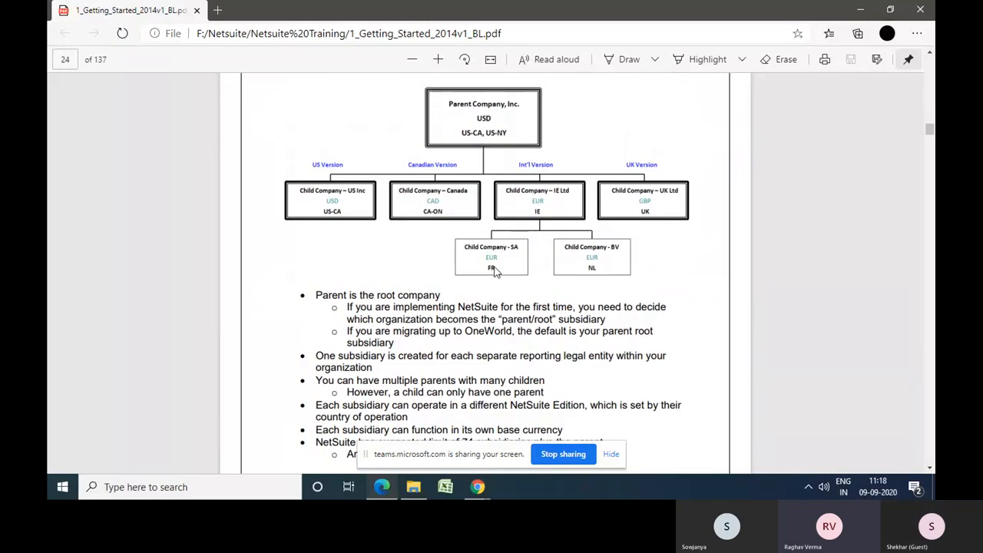
scroll(477, 153, "up", 1)
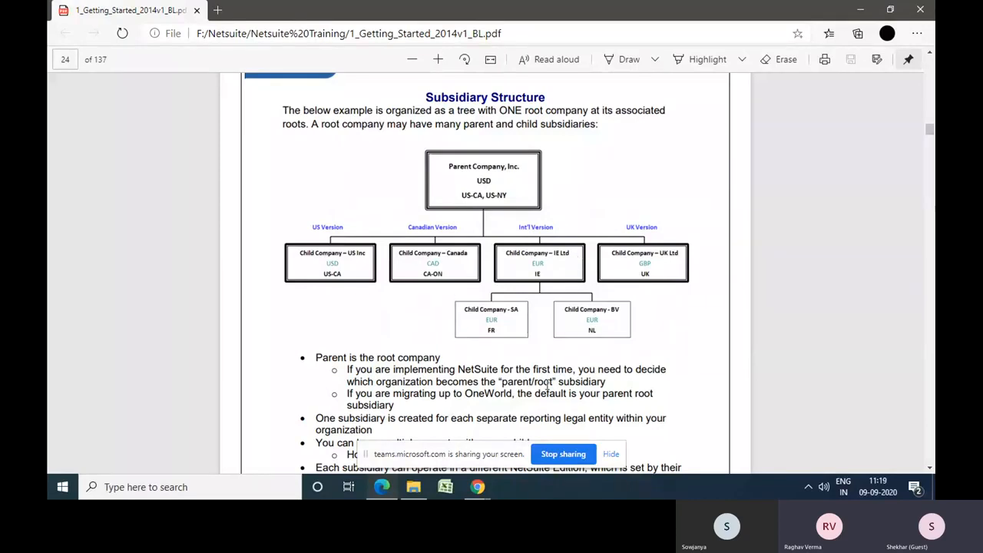
- Switch back to the NetSuite Subsidiaries list in Chrome and highlight the root company name Reliance Group
mouse_move(476, 491)
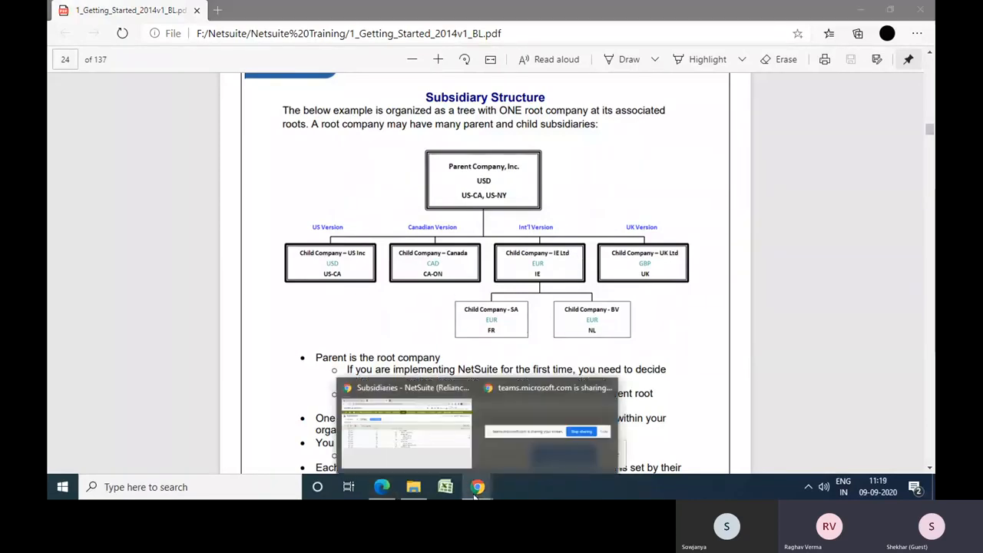
left_click(415, 439)
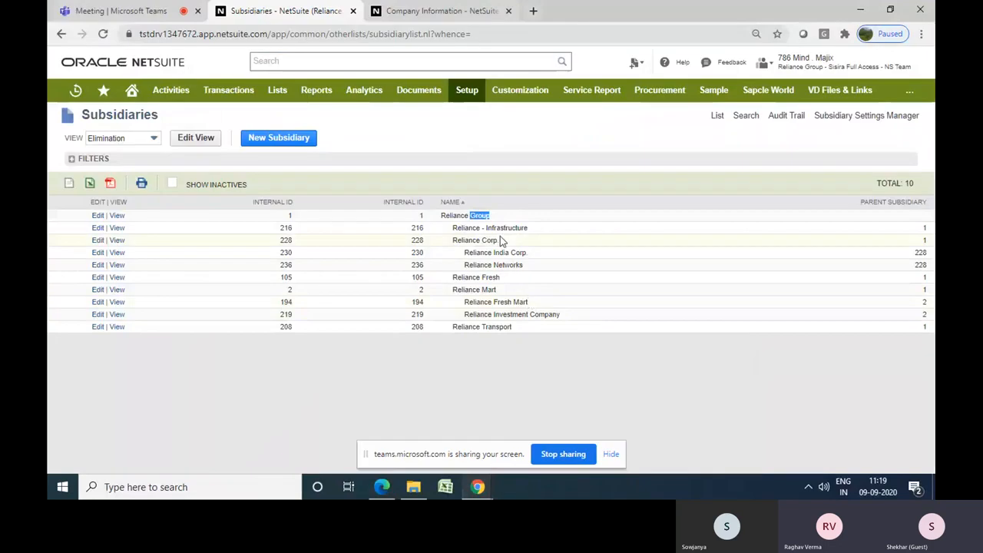
mouse_move(463, 95)
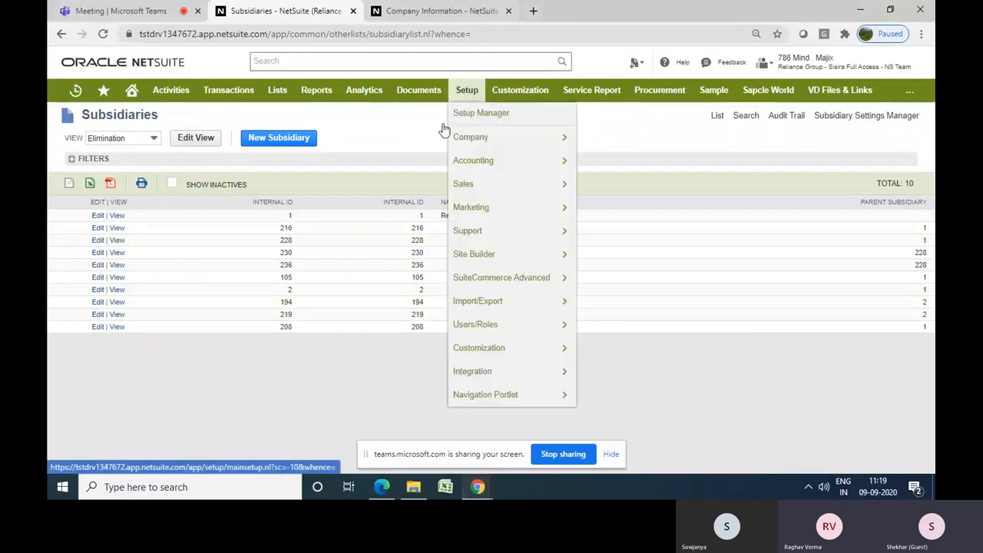
left_click(442, 220)
left_click_drag(443, 221, 489, 217)
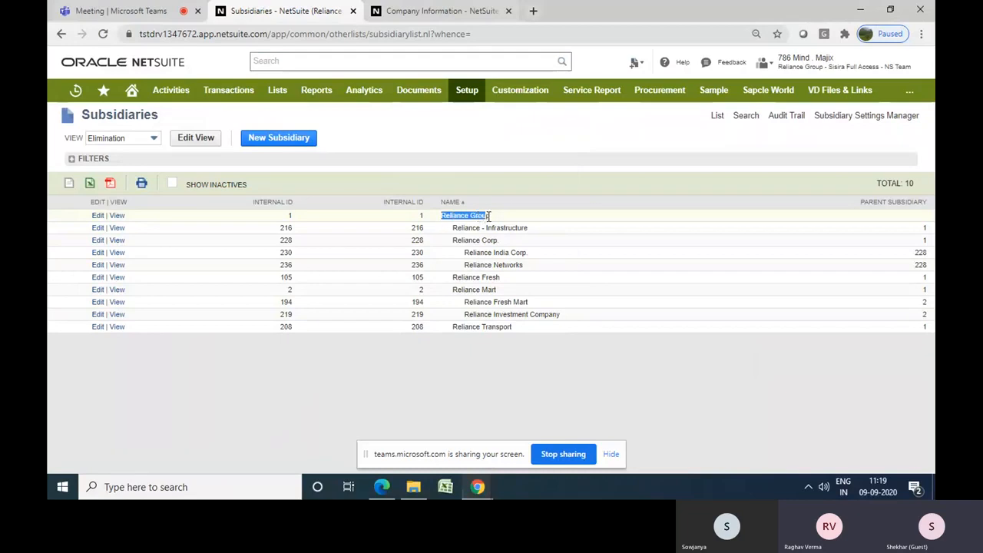
left_click_drag(488, 216, 491, 217)
- Include inactive subsidiaries in the list, hide them, and include them again
left_click(172, 185)
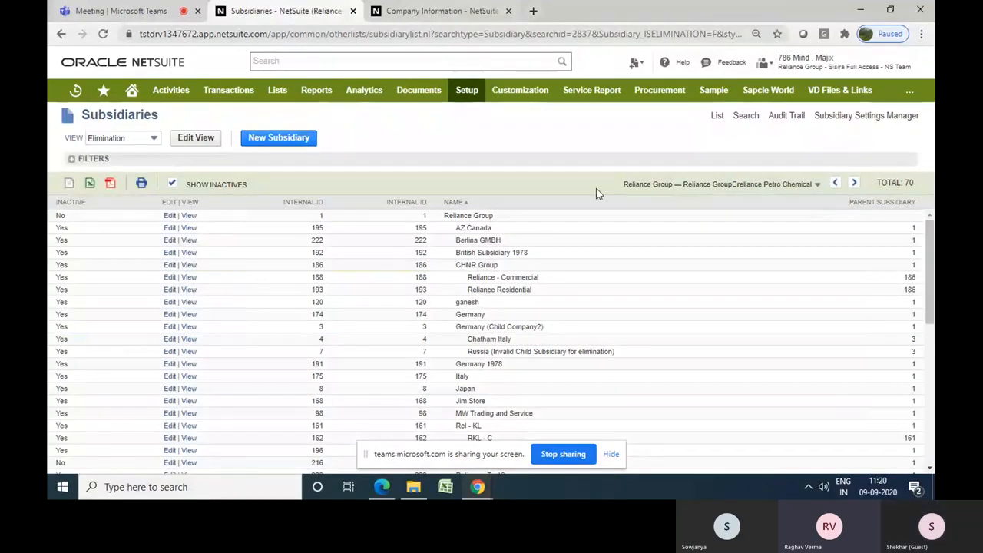
left_click(173, 185)
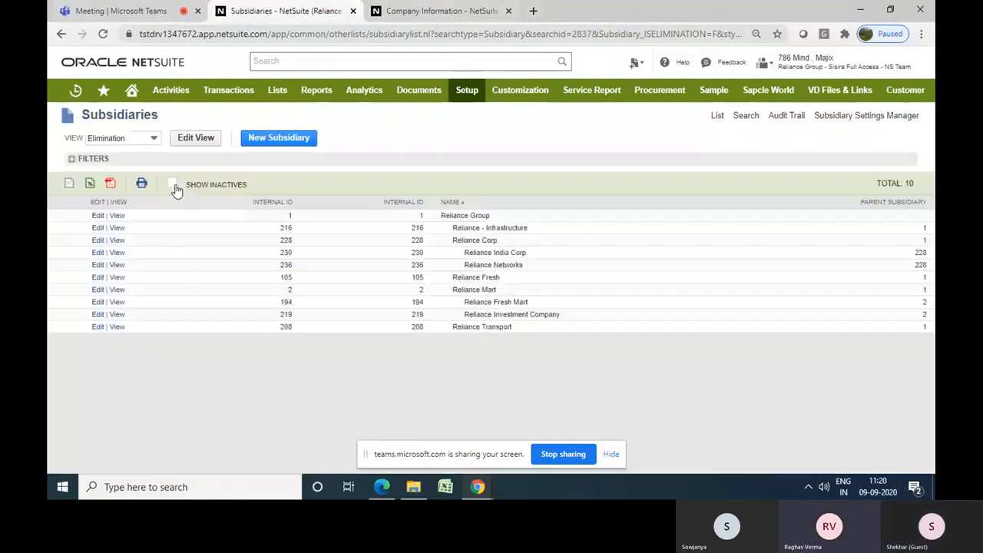
left_click(174, 187)
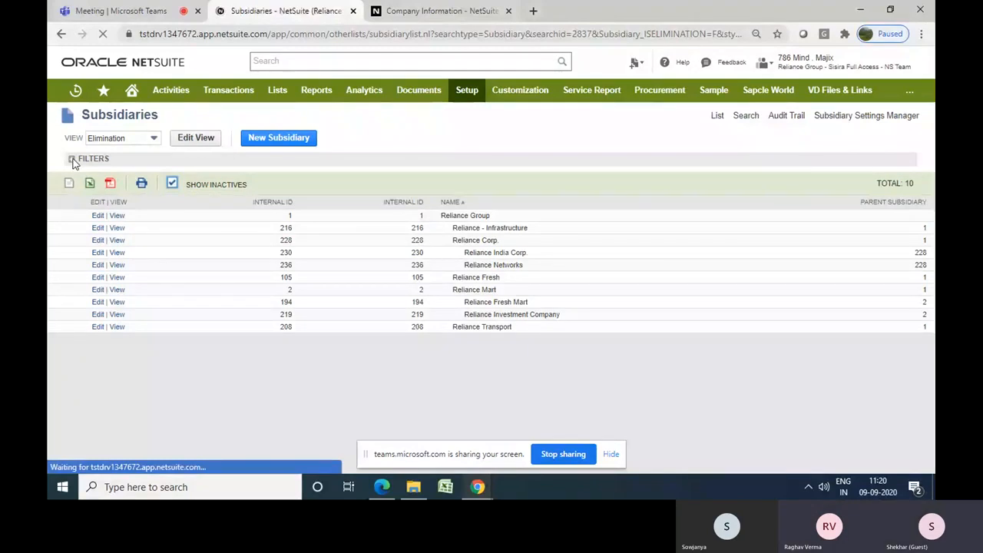
- Expand the Subsidiaries list filters and set the Elimination filter to All
left_click(72, 159)
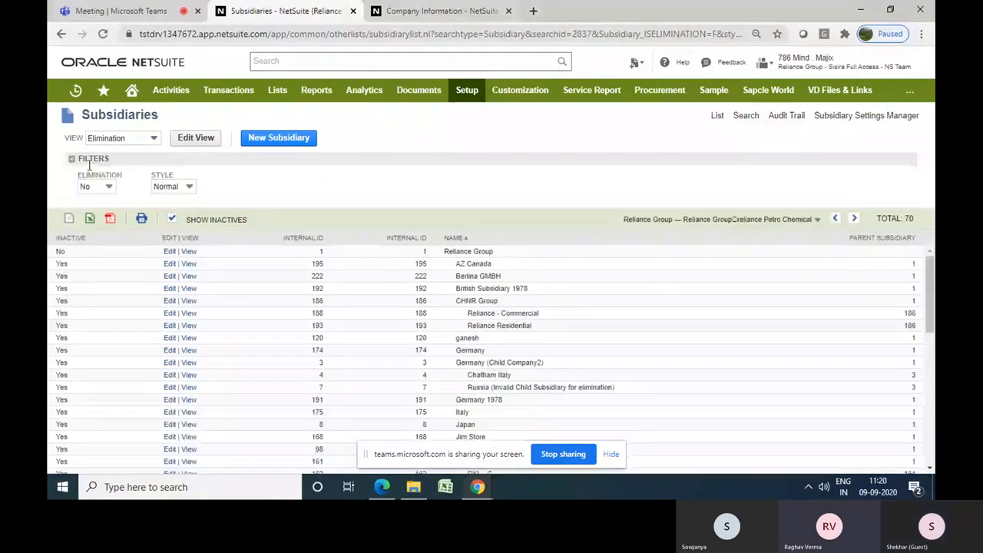
left_click(109, 187)
left_click(90, 199)
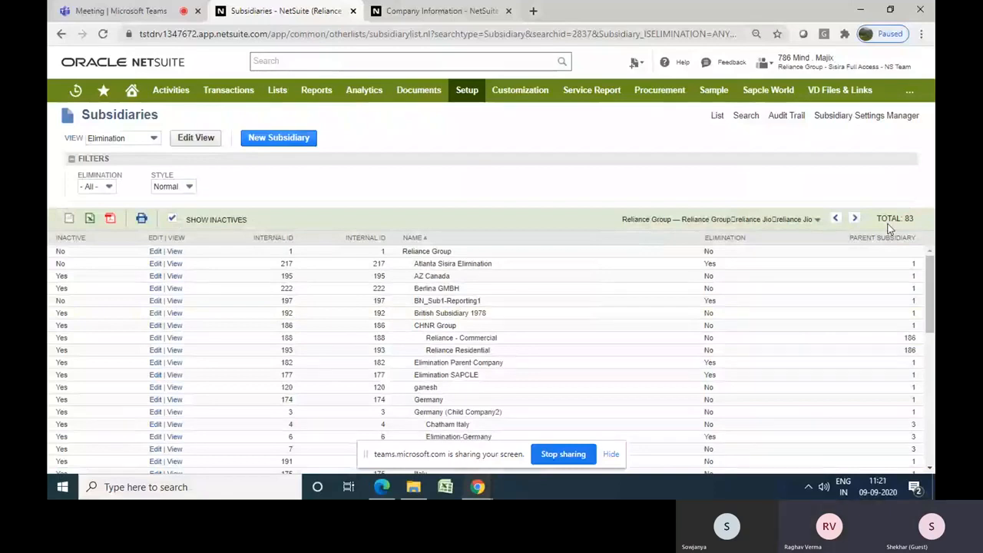
- Set the Elimination filter to No and exclude inactive subsidiaries from the list
left_click(110, 187)
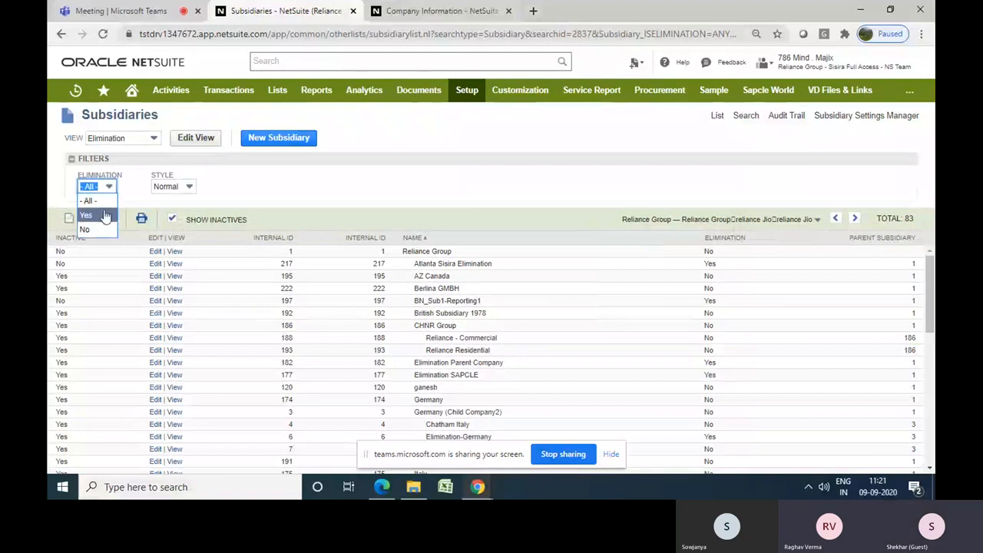
left_click(91, 229)
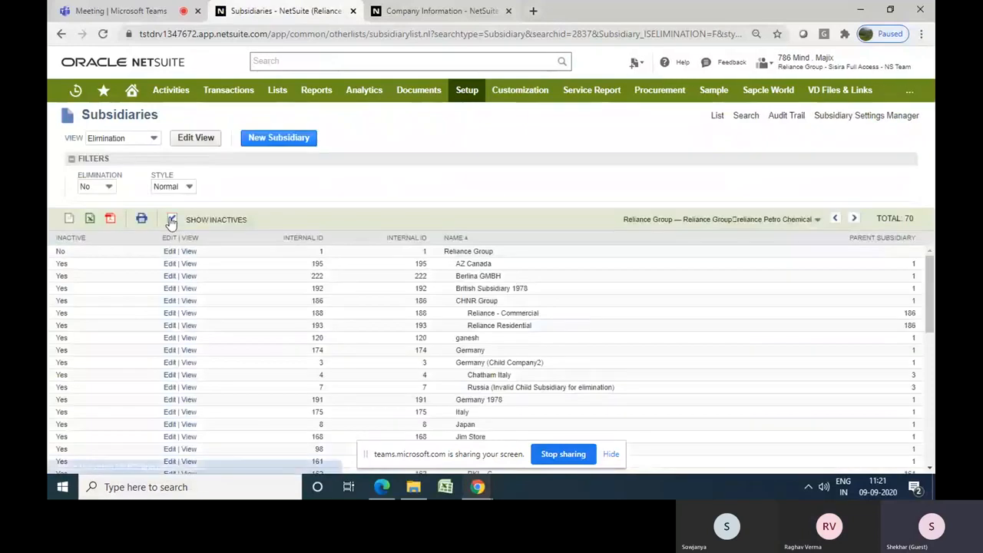
left_click(171, 220)
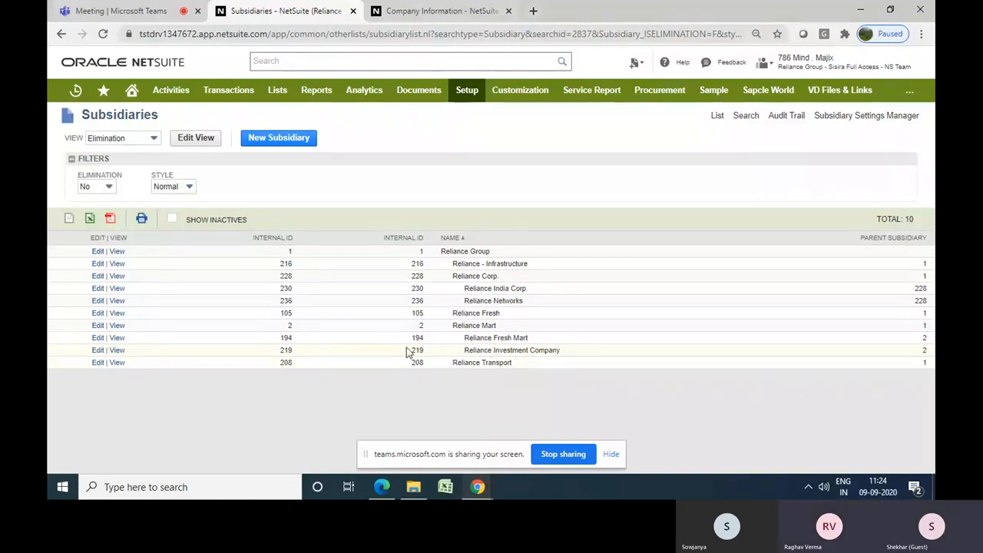
- Start a new subsidiary record and toggle its Elimination option several times, leaving it enabled
left_click(288, 148)
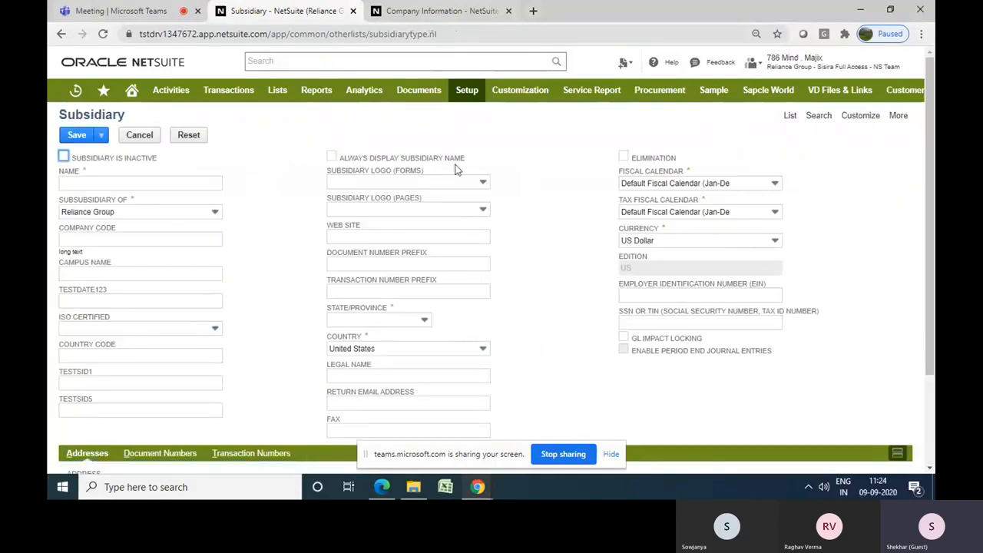
left_click(624, 157)
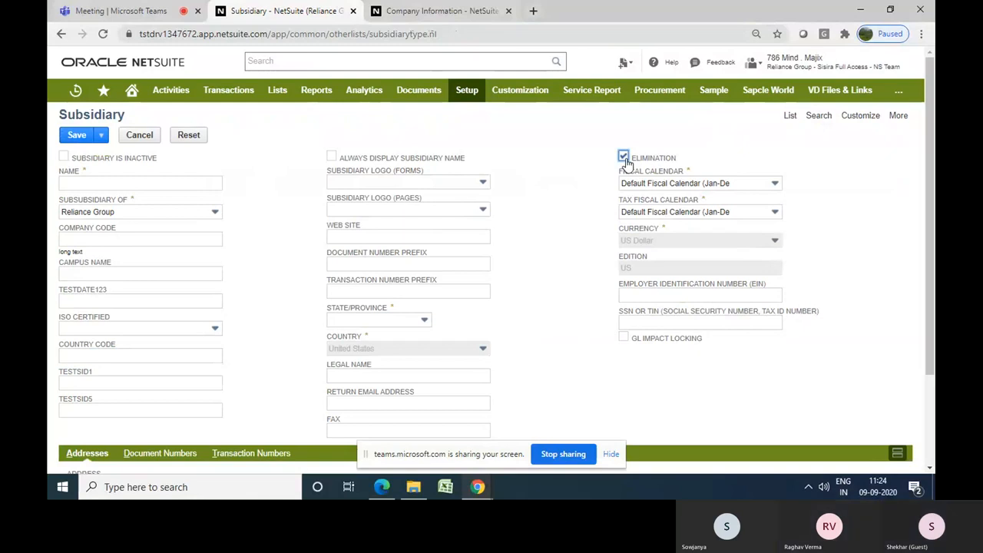
left_click(624, 157)
left_click(623, 158)
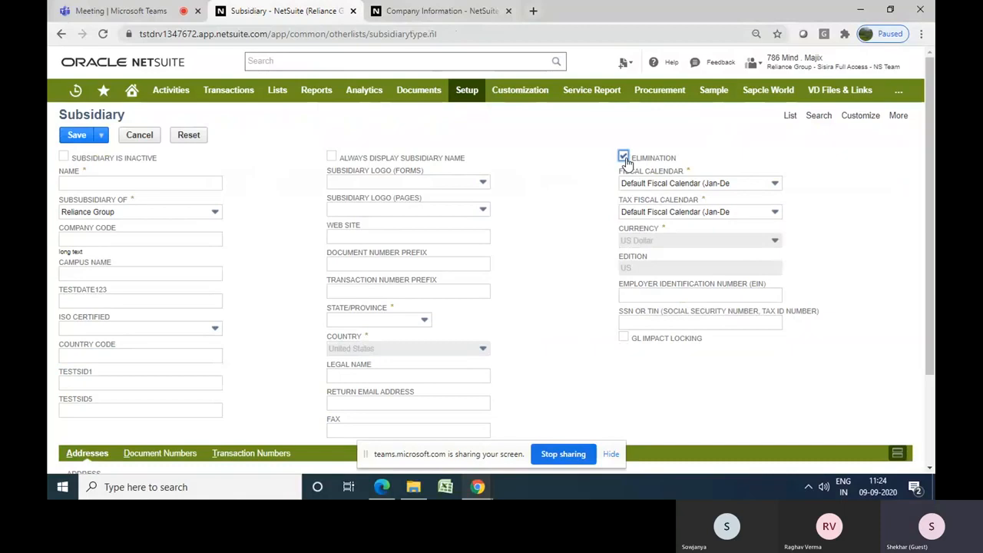
left_click(623, 158)
left_click(624, 157)
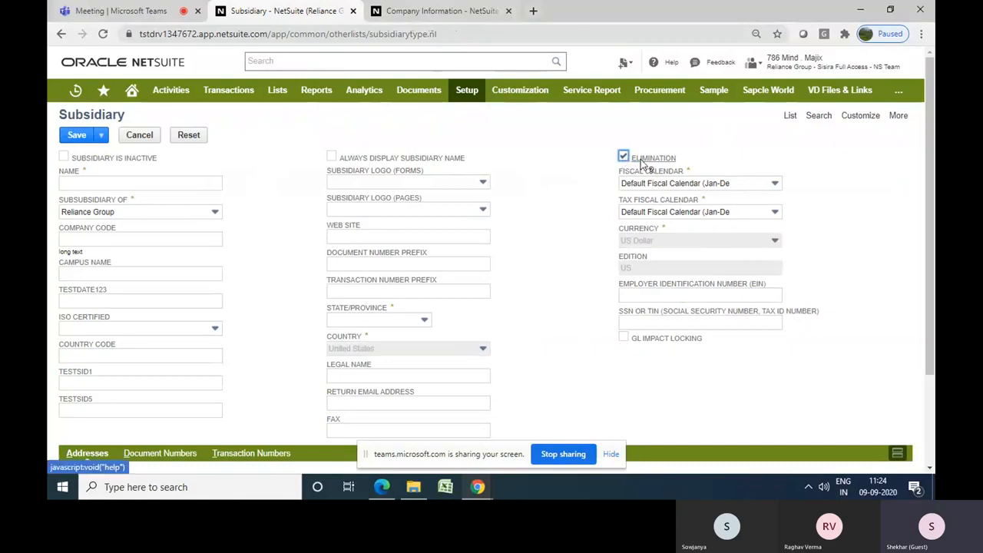
- Read the field help for Elimination, highlighting its explanation, and return to the Subsidiaries list without saving the new record
left_click(642, 161)
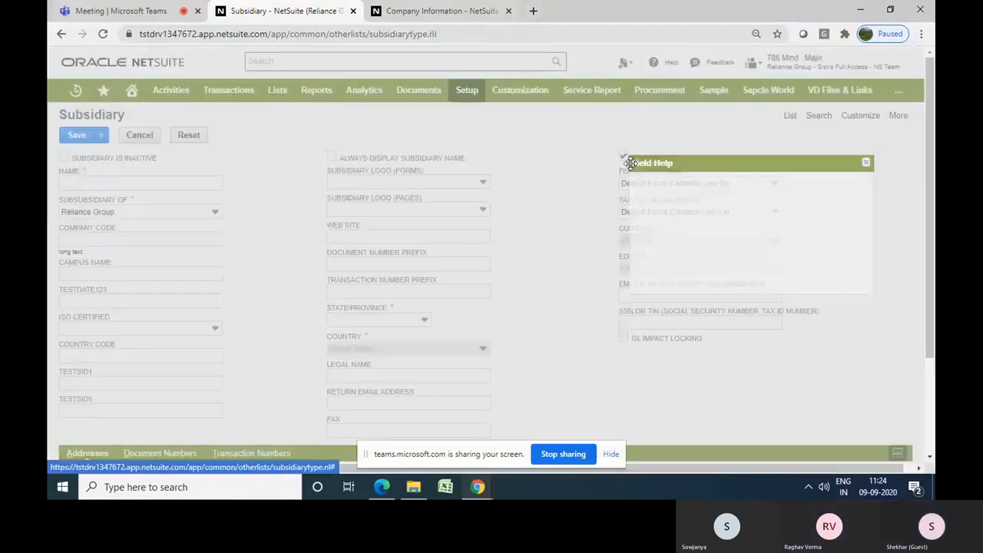
left_click_drag(630, 163, 253, 186)
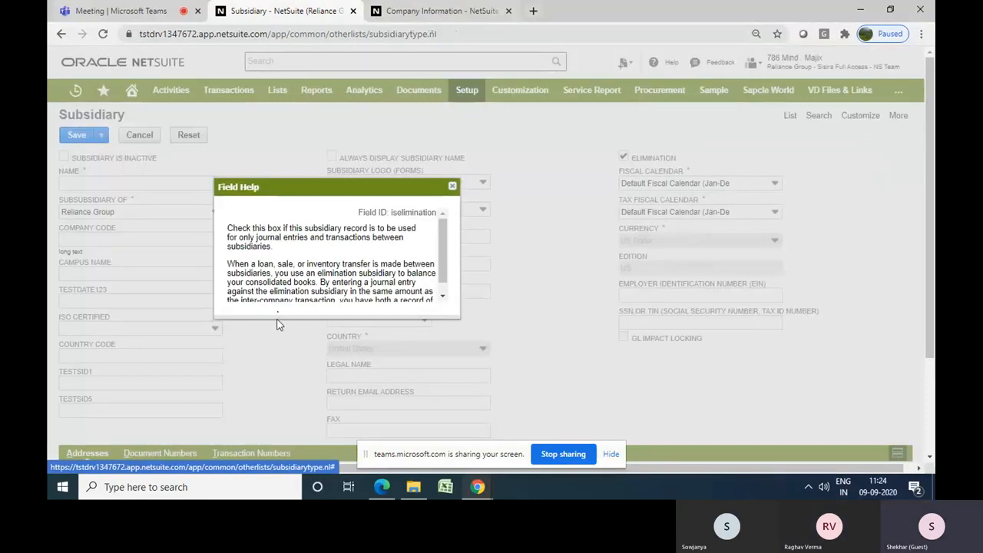
left_click_drag(281, 314, 289, 420)
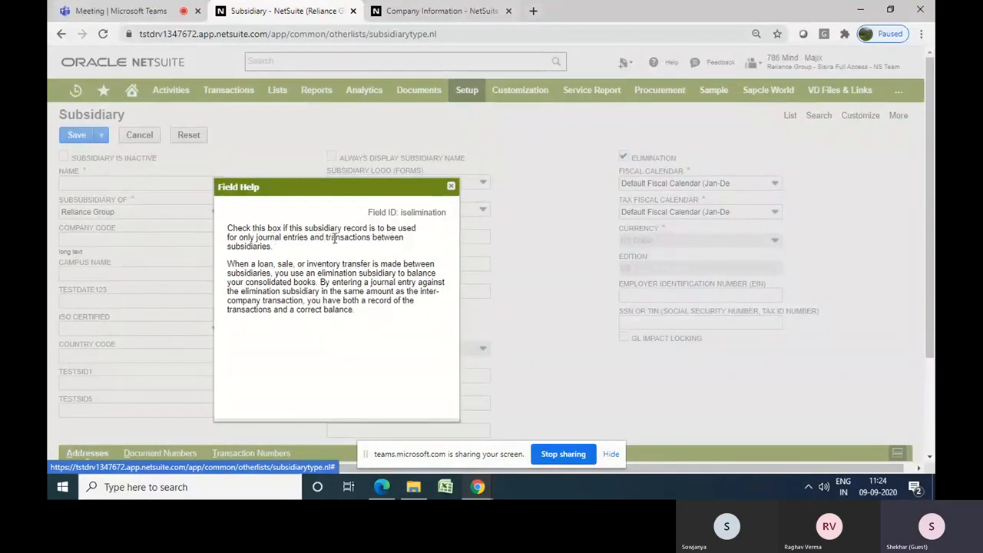
left_click_drag(274, 248, 227, 230)
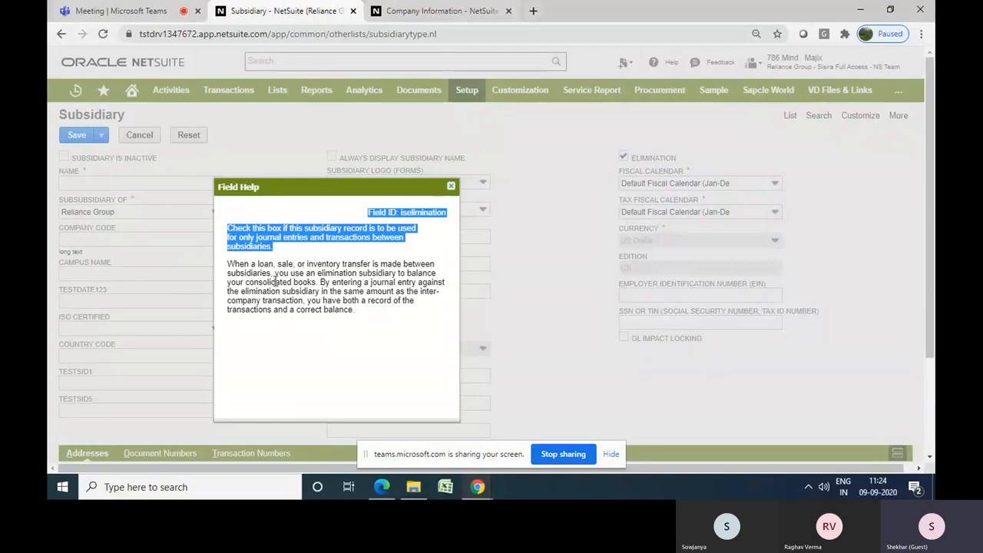
left_click_drag(316, 283, 228, 269)
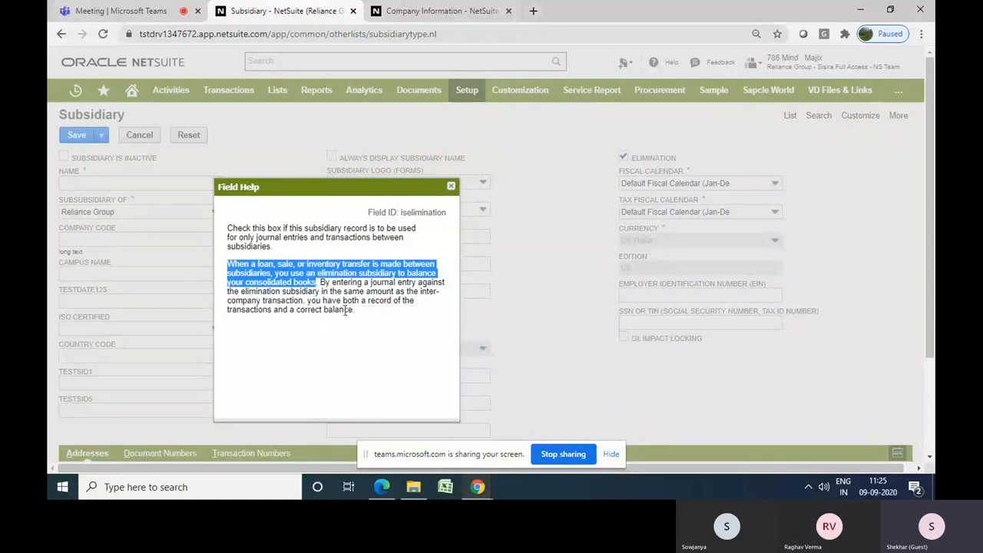
left_click(451, 187)
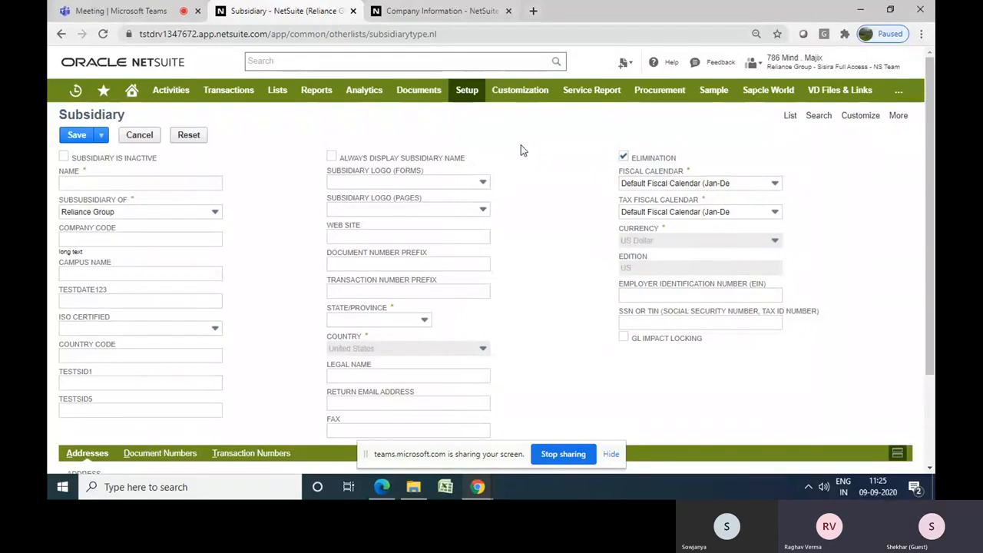
left_click(789, 117)
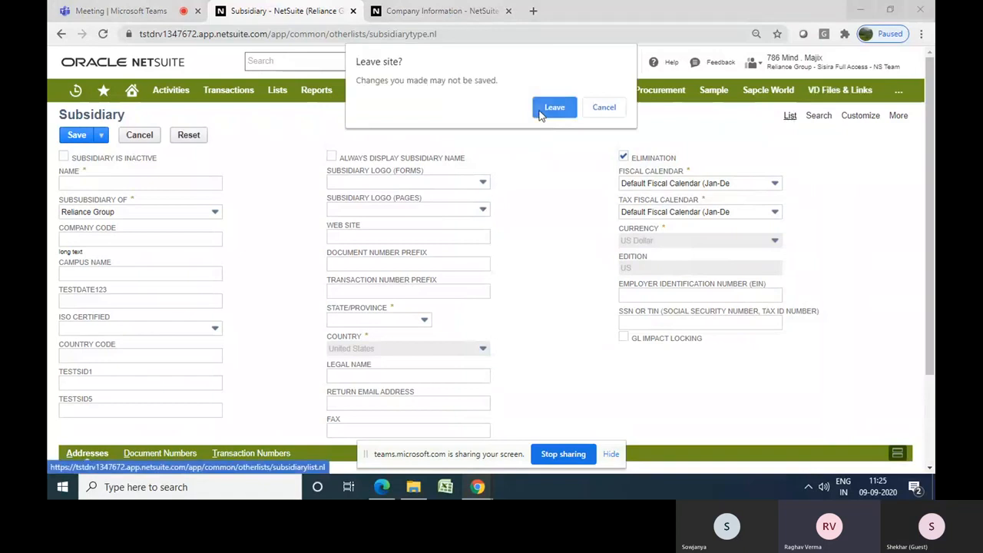
left_click(553, 107)
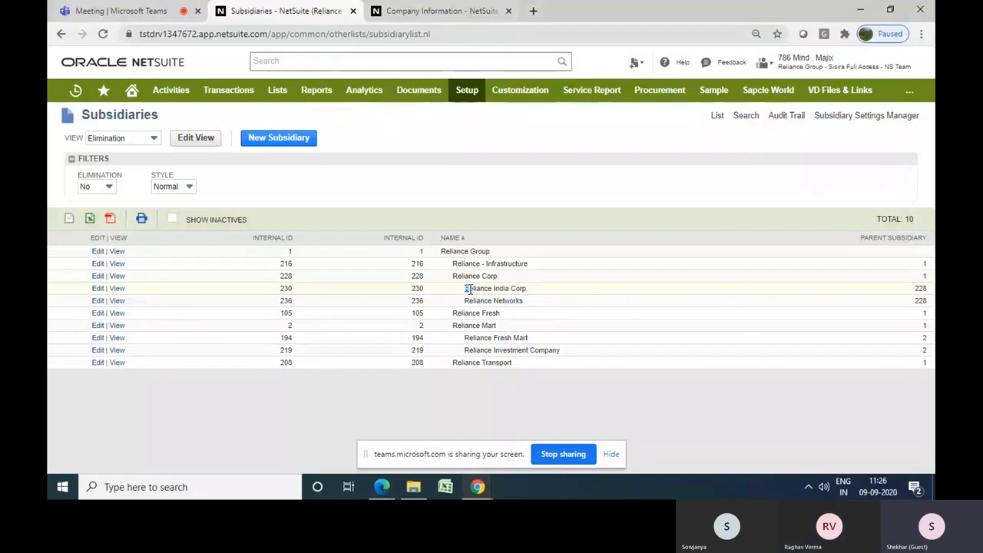
- Highlight the sibling subsidiaries Reliance India Corp. and Reliance Networks under Reliance Corp., first individually and finally together
left_click_drag(465, 300, 527, 303)
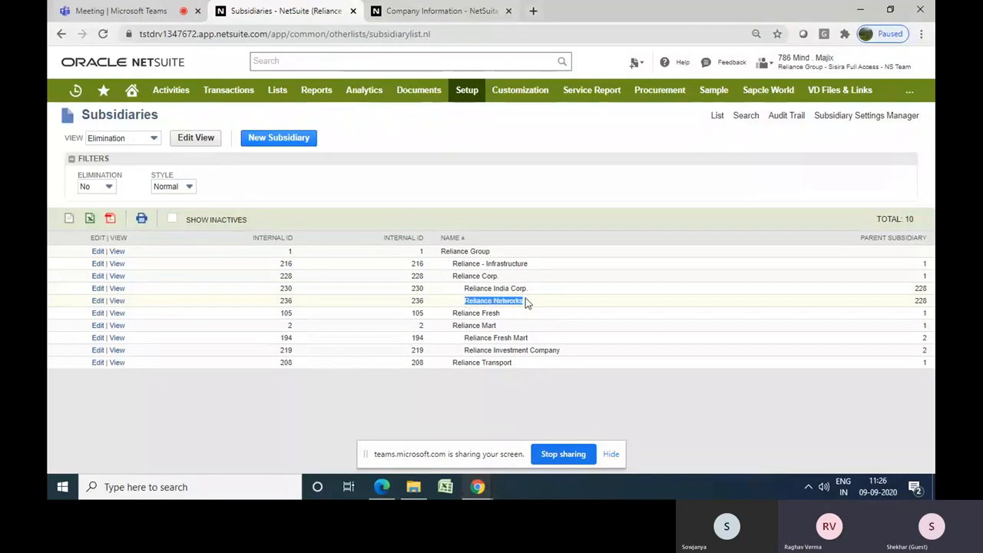
left_click(465, 292)
left_click_drag(464, 293, 528, 288)
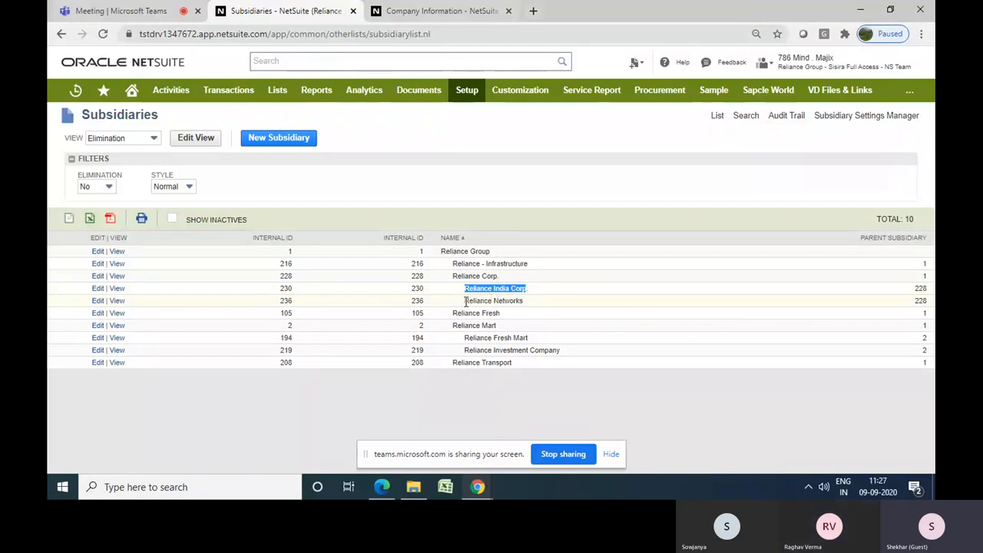
left_click(466, 301)
left_click_drag(466, 301, 525, 305)
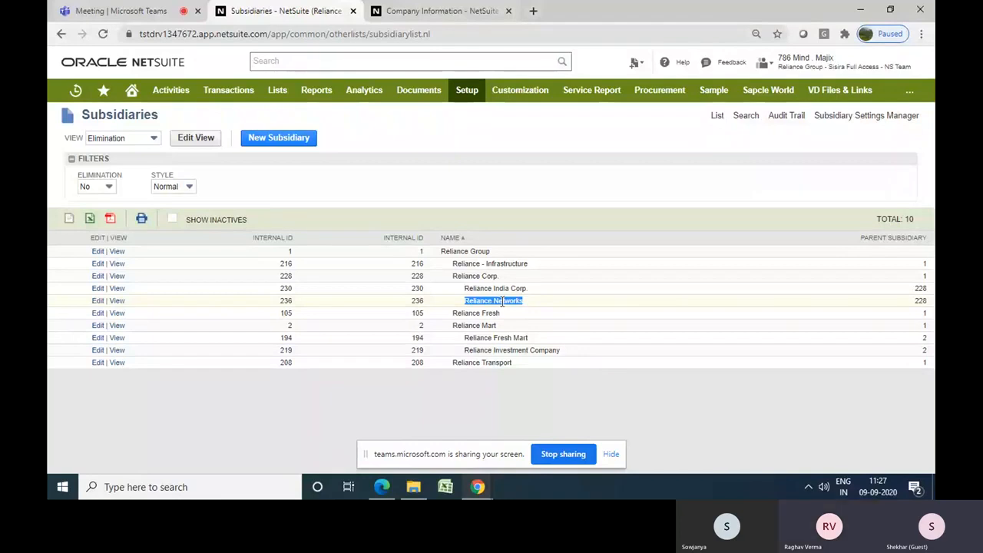
left_click_drag(464, 291, 527, 288)
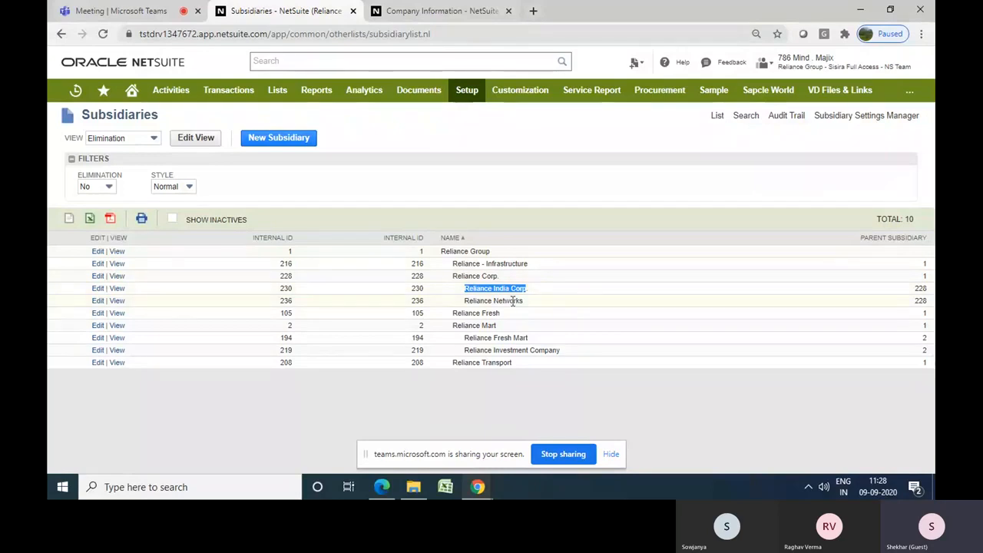
left_click_drag(525, 305, 466, 286)
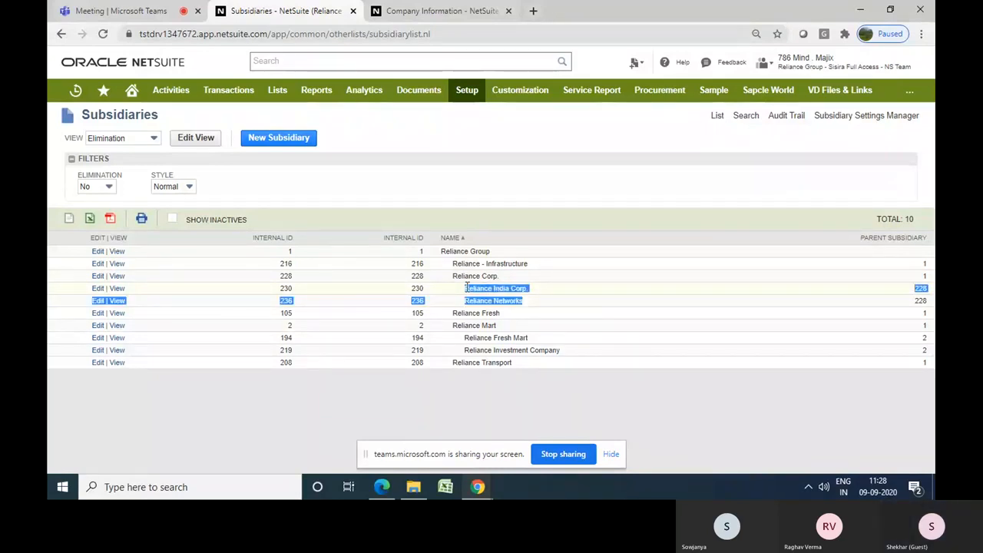
left_click(466, 286)
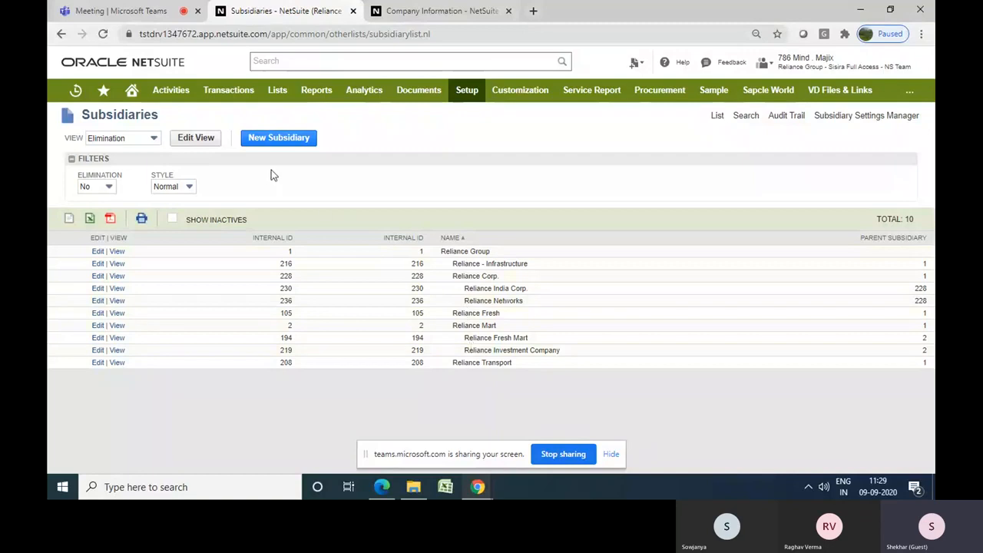
- Start a new subsidiary named Test Company under Reliance Group with the state set to Alabama
left_click(285, 145)
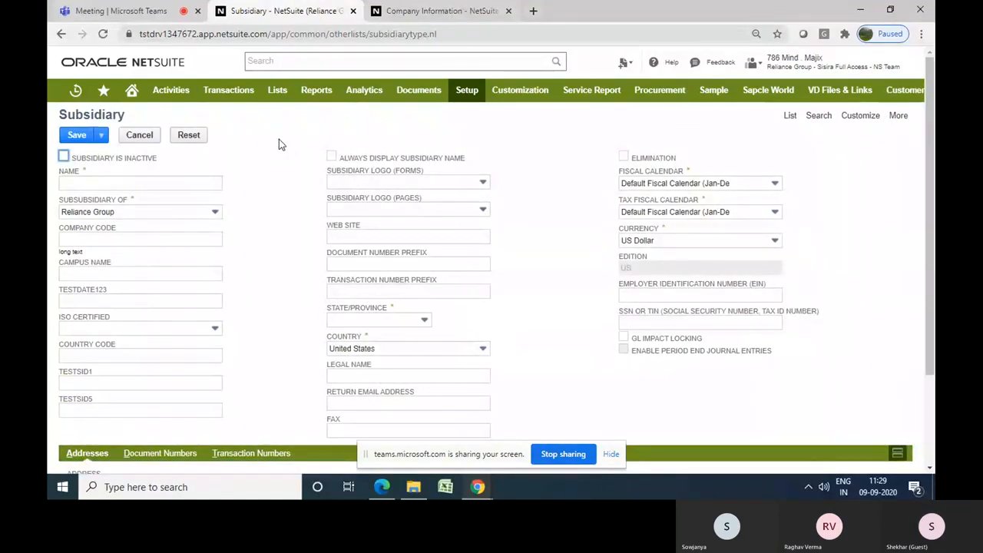
type("Te")
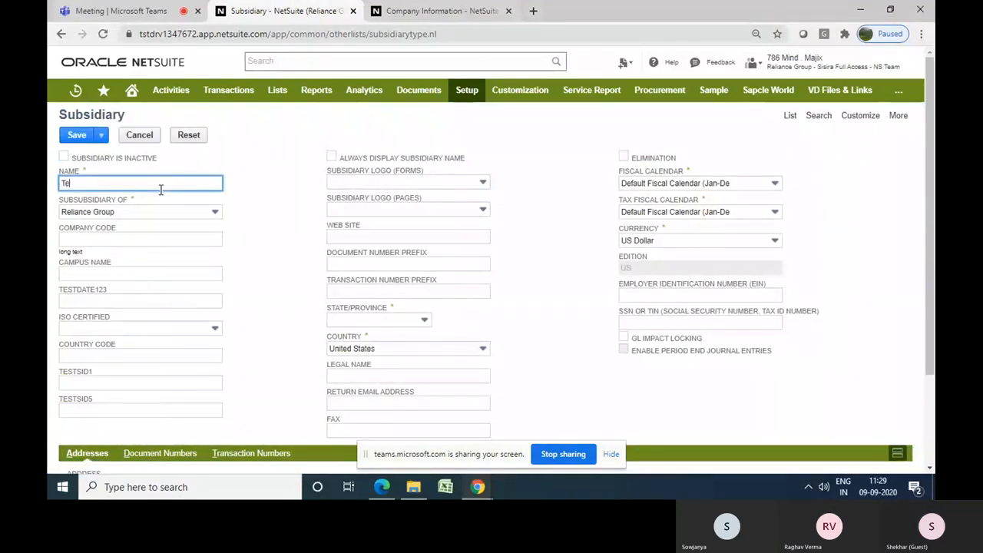
type("st Company")
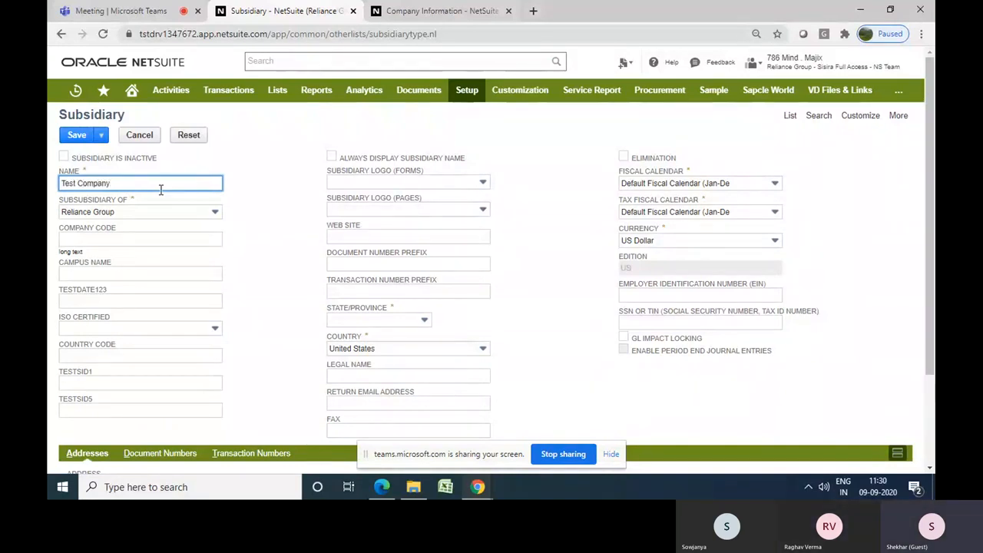
left_click(255, 191)
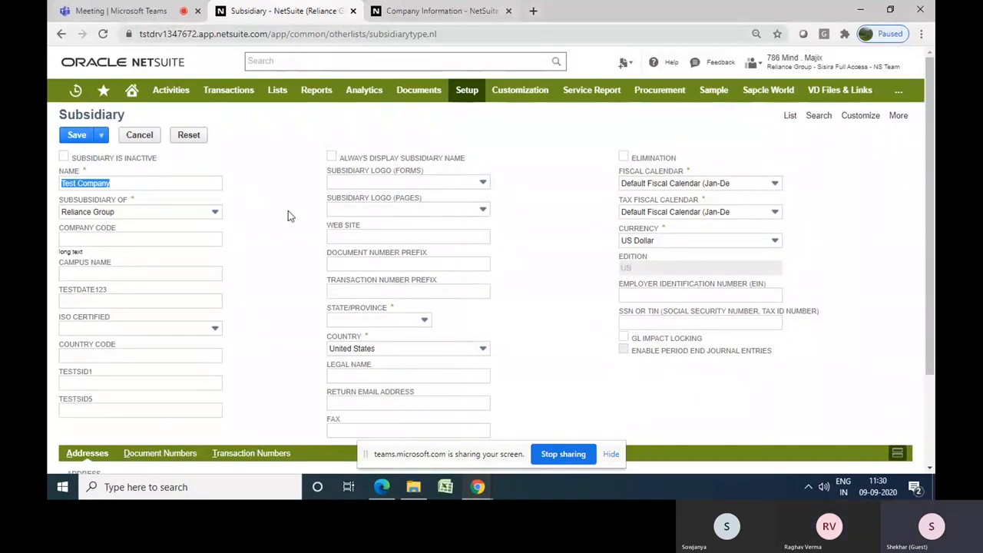
left_click(385, 318)
left_click(377, 349)
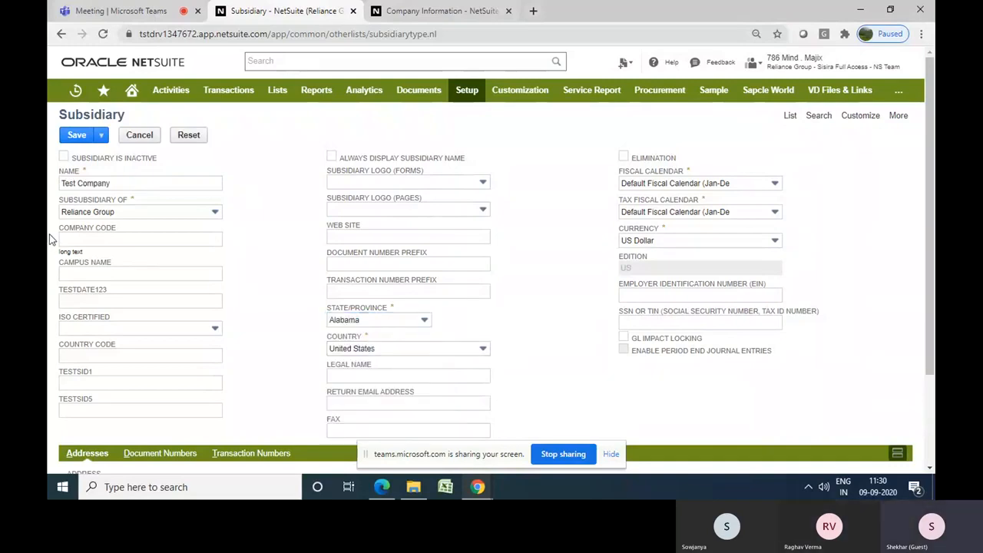
- Try to save the Test Company subsidiary, go back to its form, and cancel the record
left_click(75, 136)
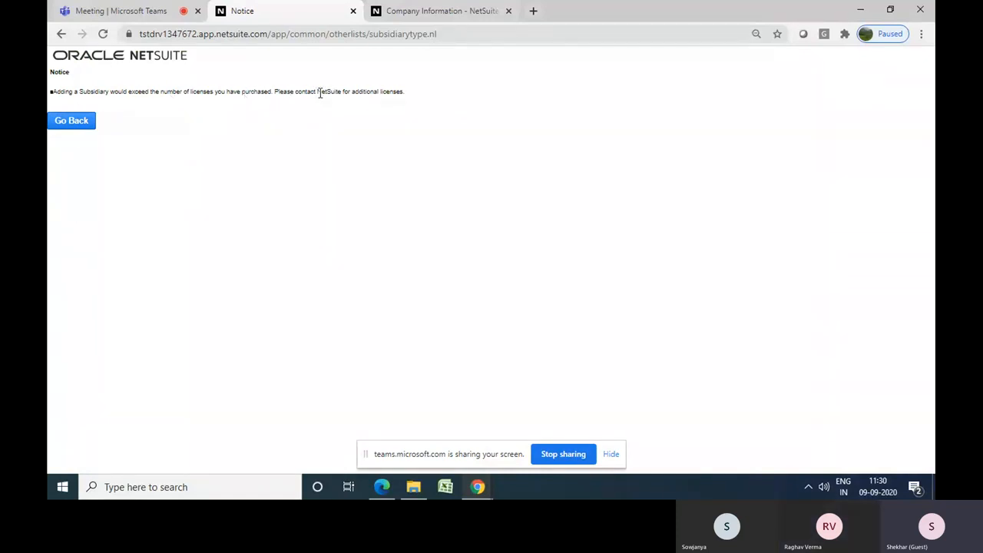
left_click(68, 129)
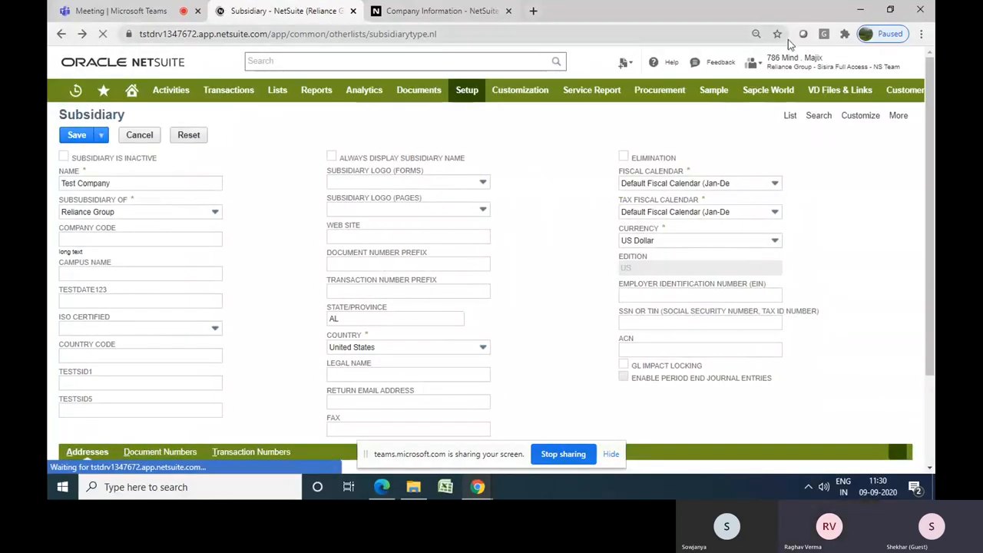
left_click(141, 136)
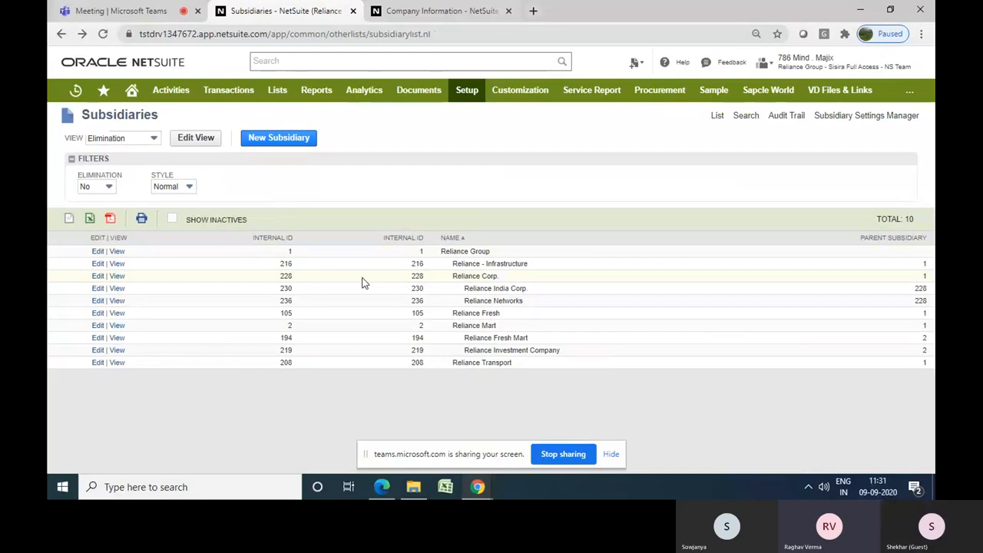
- Highlight the root company Reliance Group and switch to the training guide's Subsidiary Structure diagram in Edge
left_click_drag(442, 251, 495, 253)
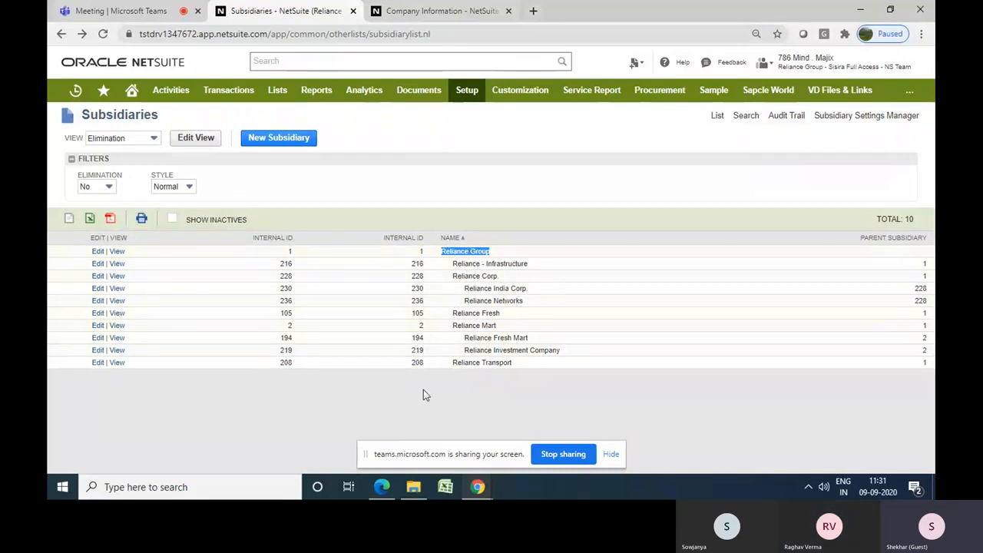
left_click(382, 487)
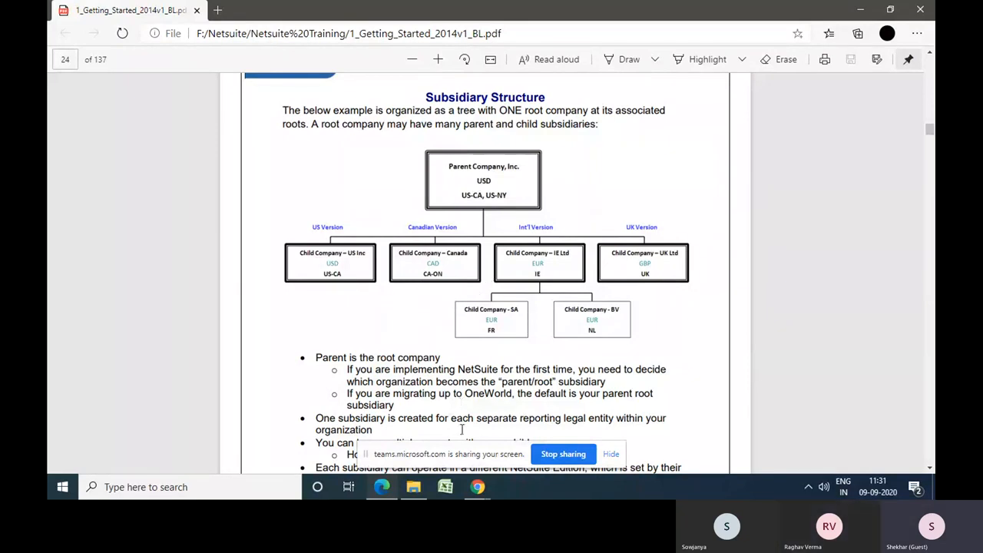
- Switch back to the Subsidiaries list in Chrome and open the Reliance Transport subsidiary for editing
left_click(469, 479)
left_click(407, 430)
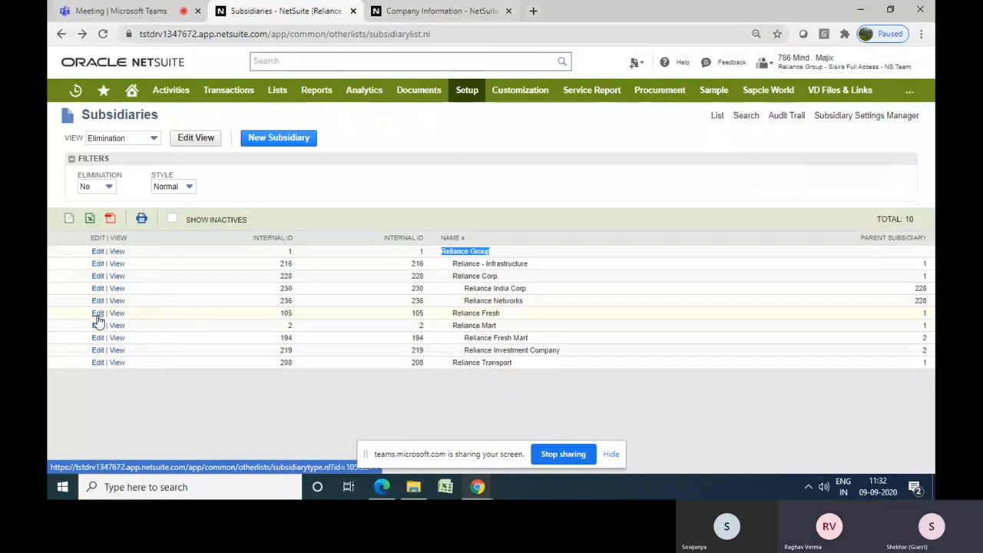
left_click(96, 364)
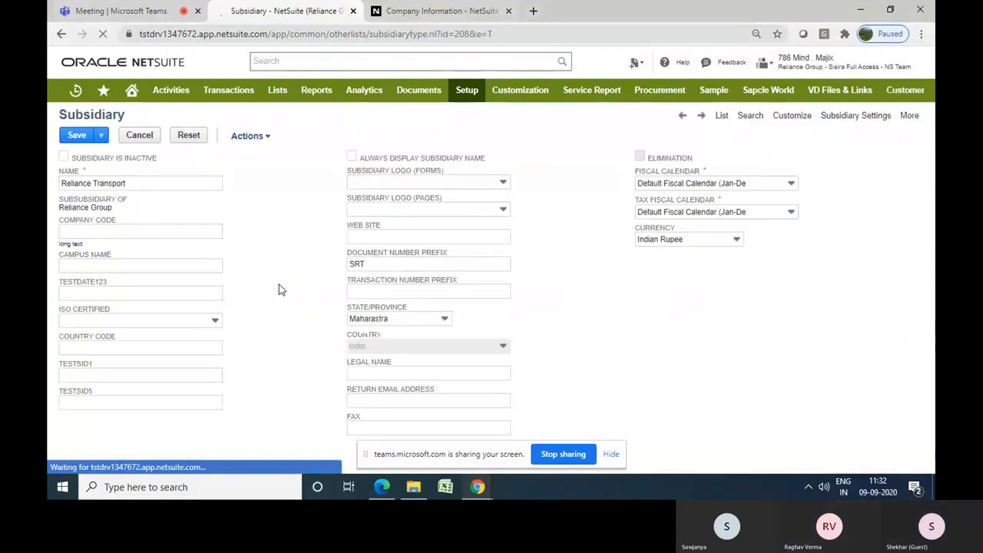
- Mark the Reliance Transport subsidiary as inactive and save the record
left_click(65, 158)
left_click(68, 143)
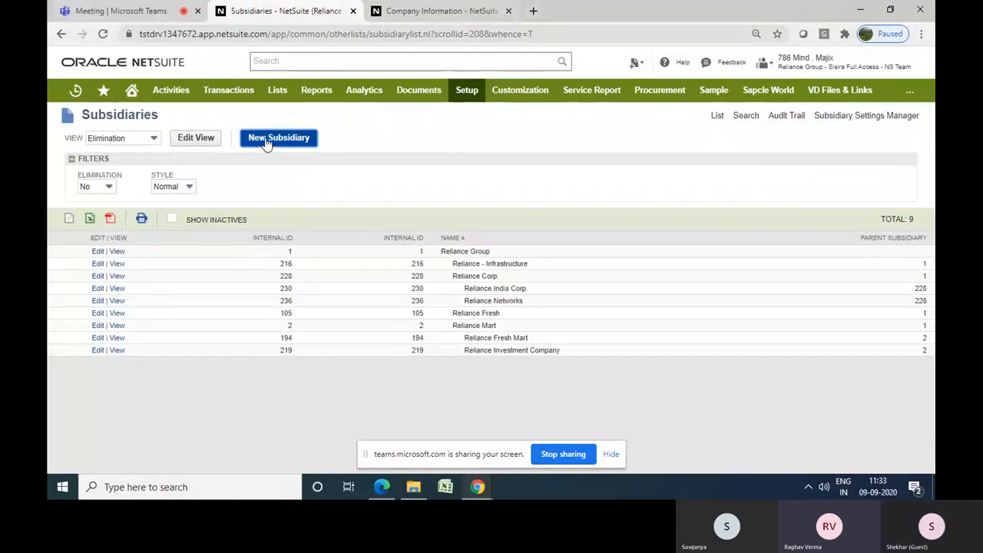
- Start a new subsidiary record and name it Reliance Retail (RR)
left_click(266, 145)
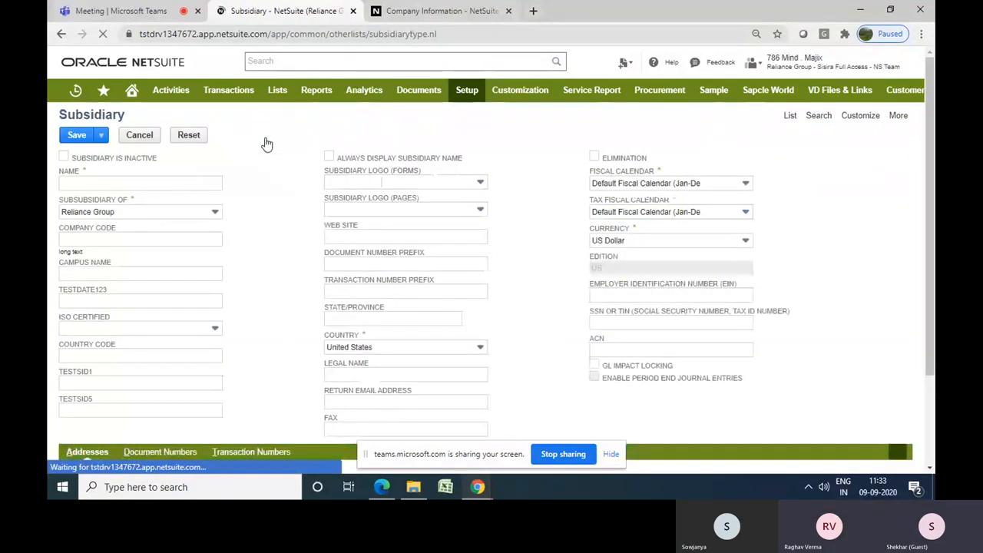
left_click(207, 183)
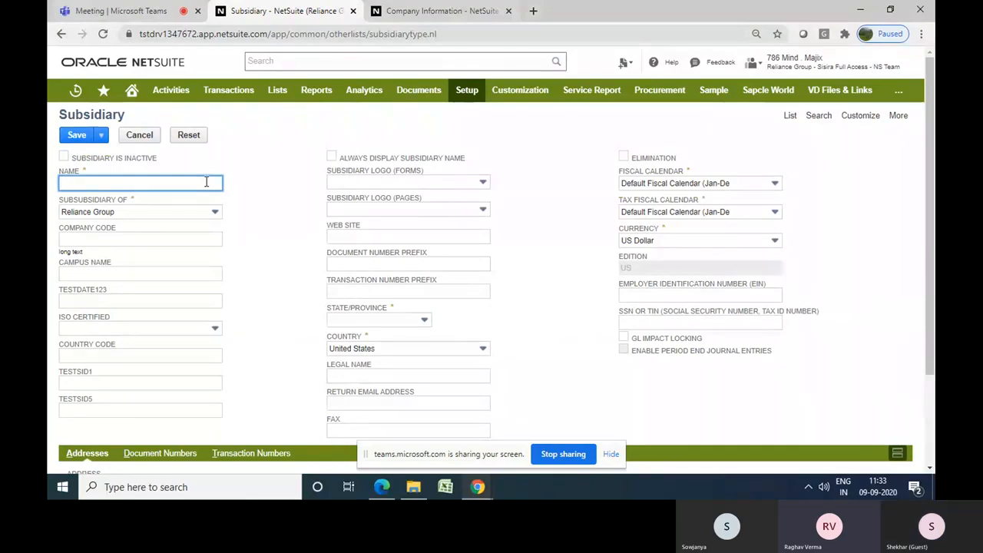
type("Rel")
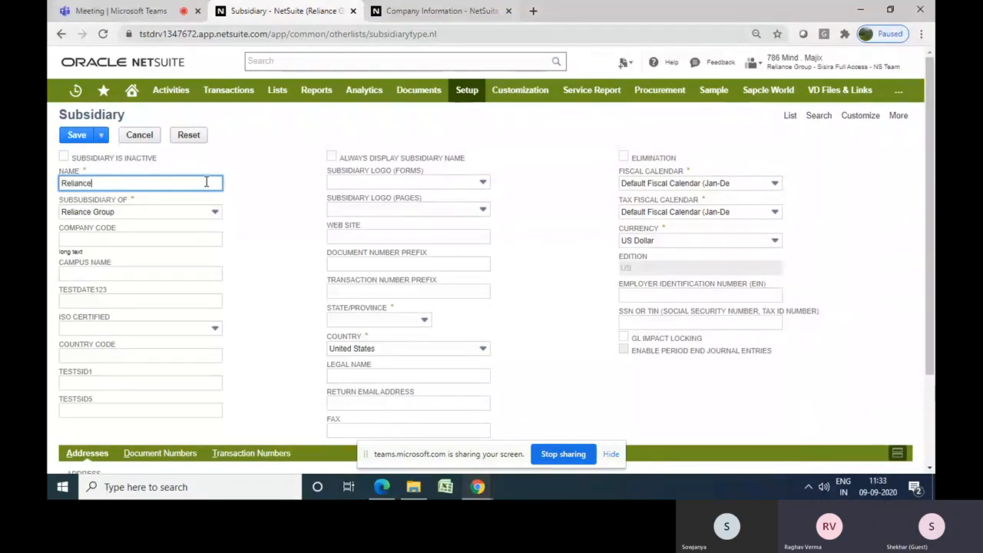
type("iance Retail")
type("(RR")
left_click(278, 190)
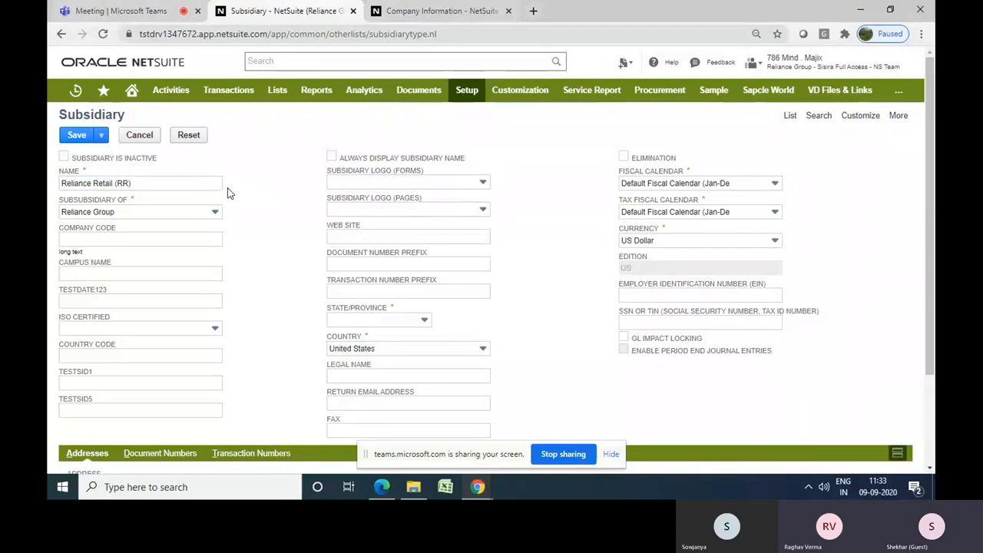
- Choose Reliance Group as the parent subsidiary of Reliance Retail (RR)
left_click(162, 222)
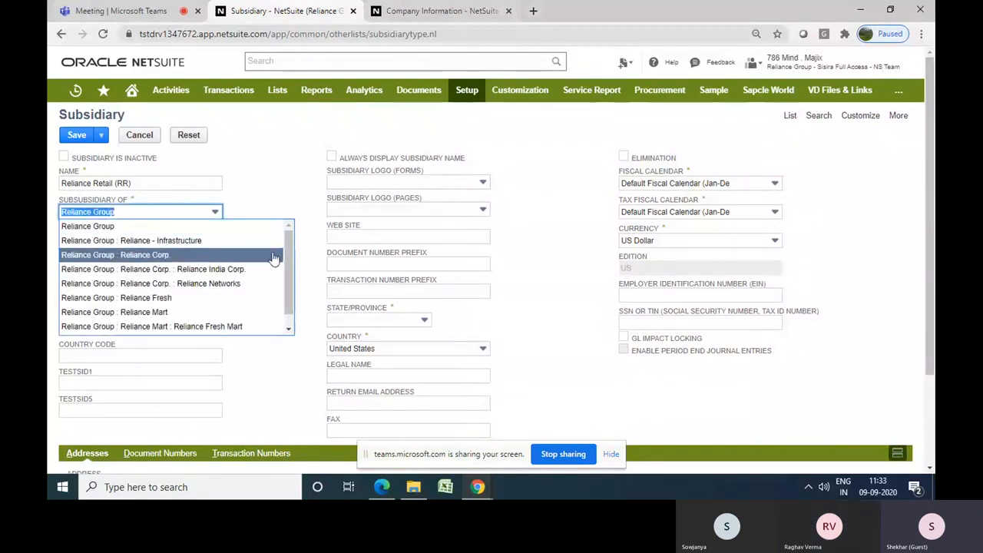
mouse_move(286, 262)
left_mouse_down()
mouse_move(289, 282)
mouse_move(287, 255)
left_mouse_up()
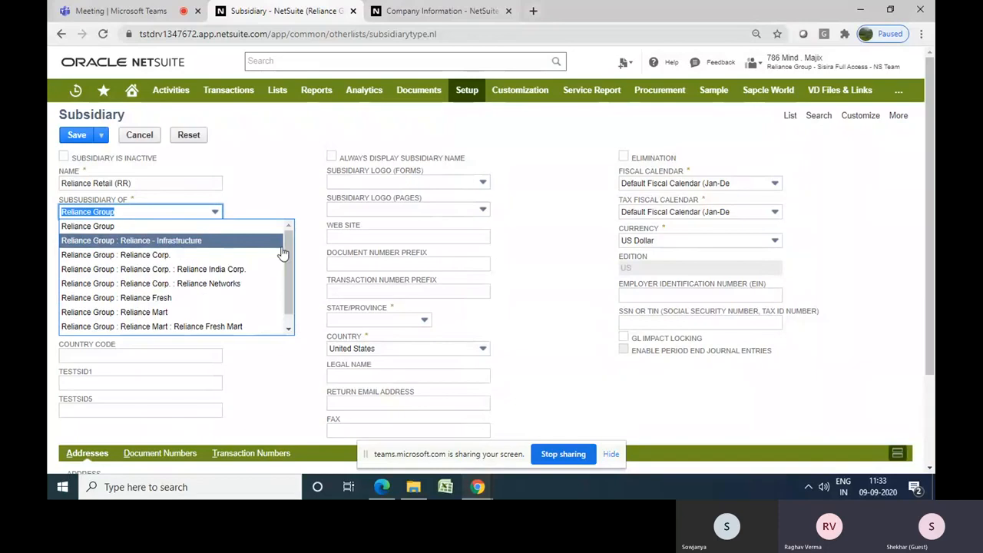
left_click(130, 226)
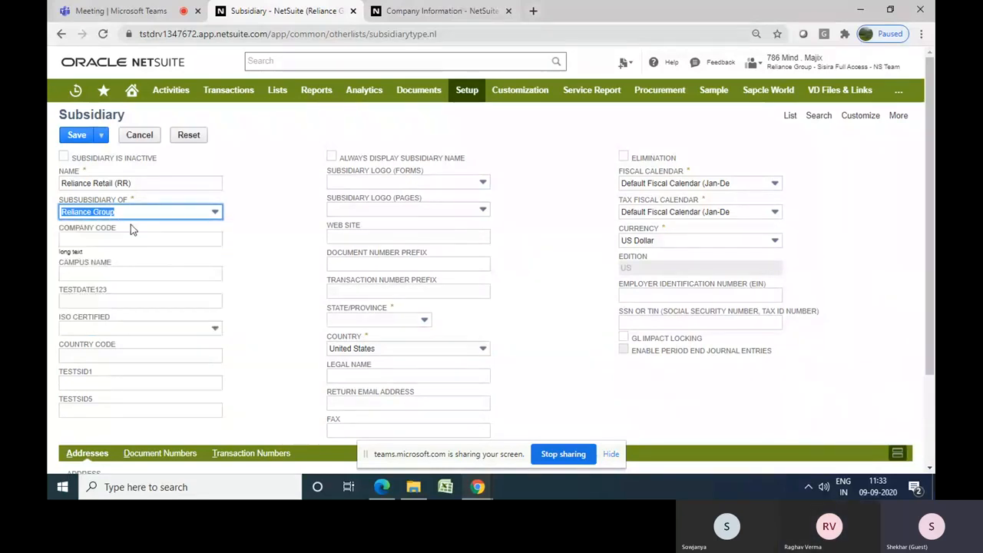
left_click(291, 220)
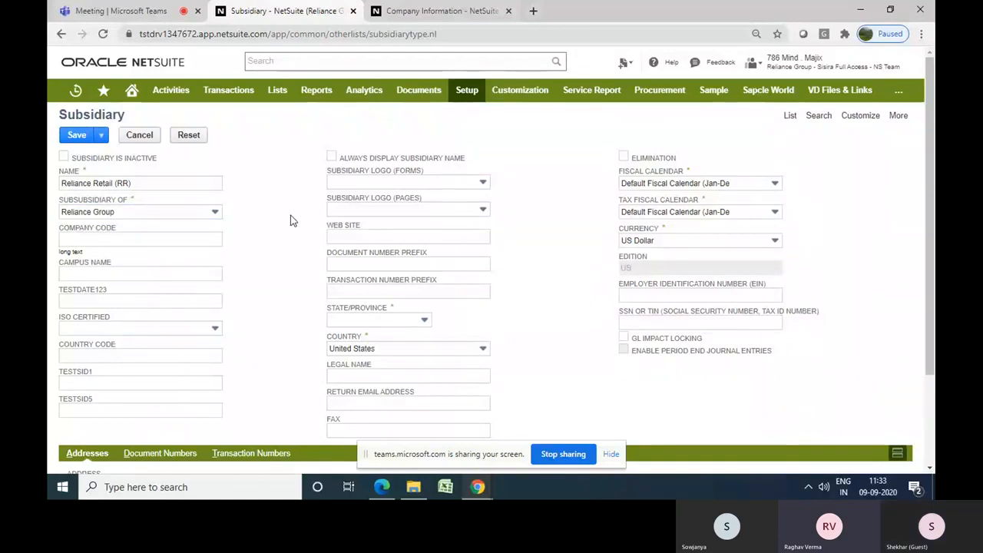
scroll(290, 221, "down", 1)
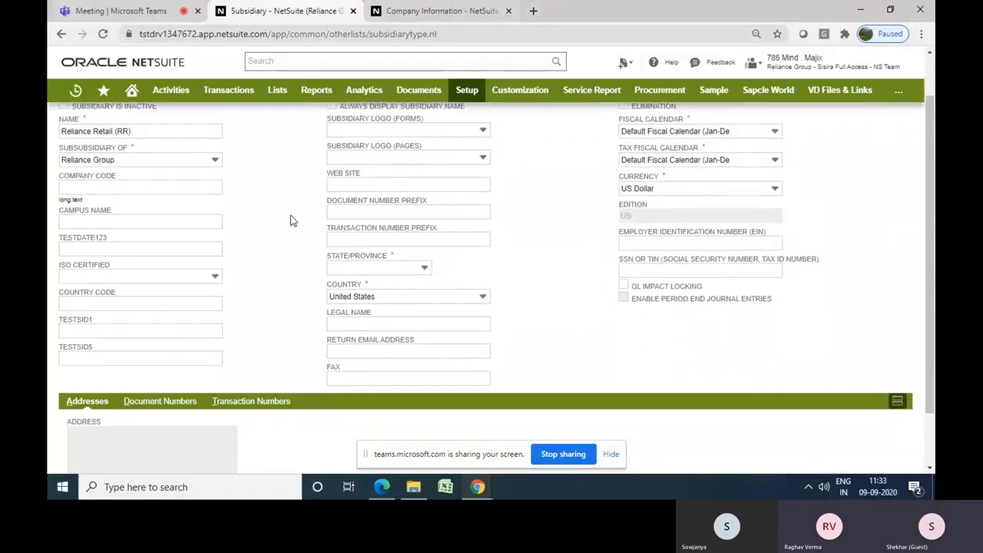
scroll(290, 221, "up", 1)
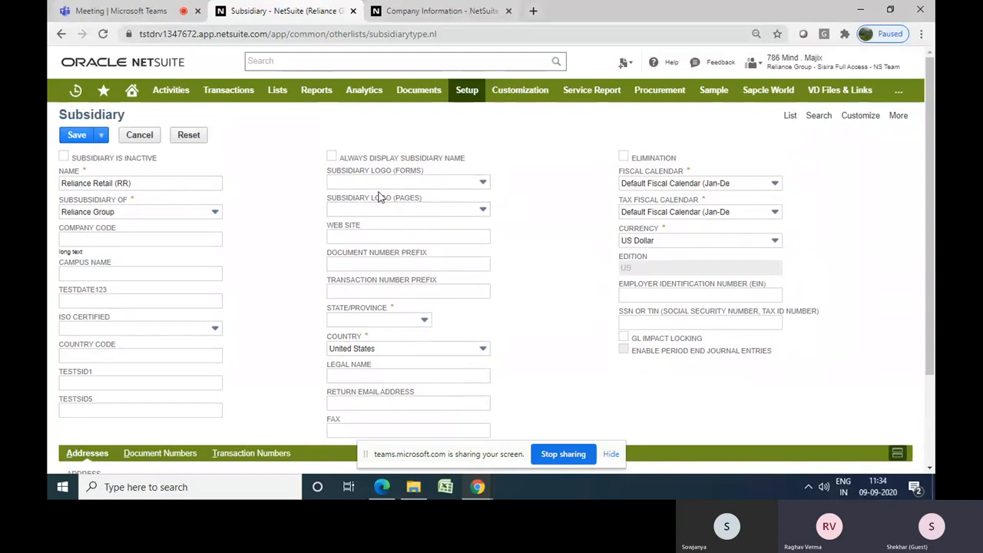
- Review the form logo and country options and read the field help for Web Site
left_click(431, 186)
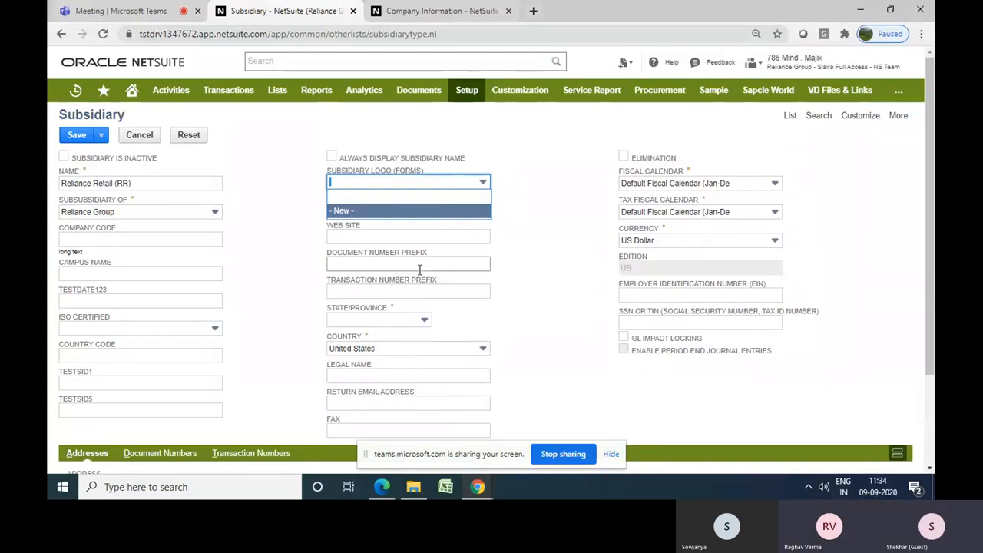
left_click(517, 316)
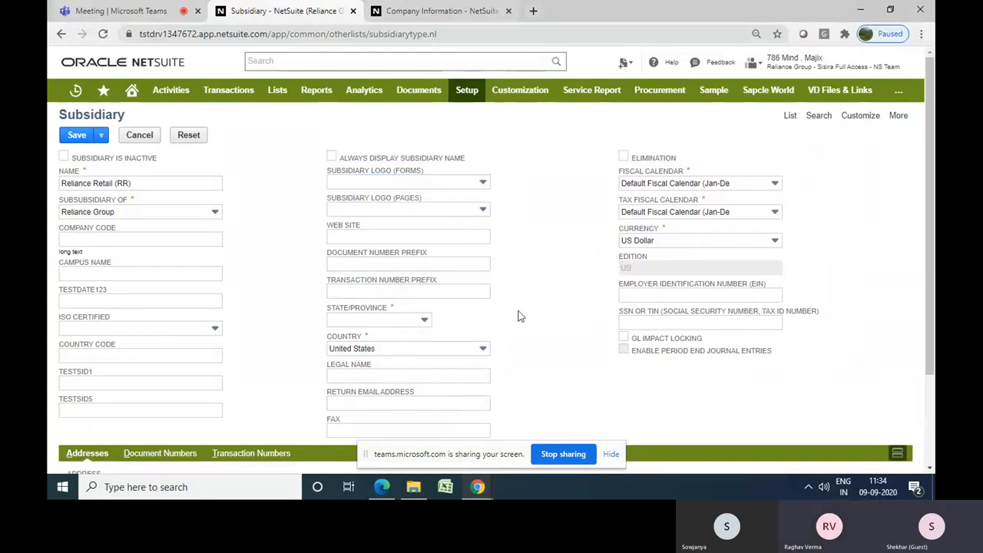
scroll(518, 315, "down", 1)
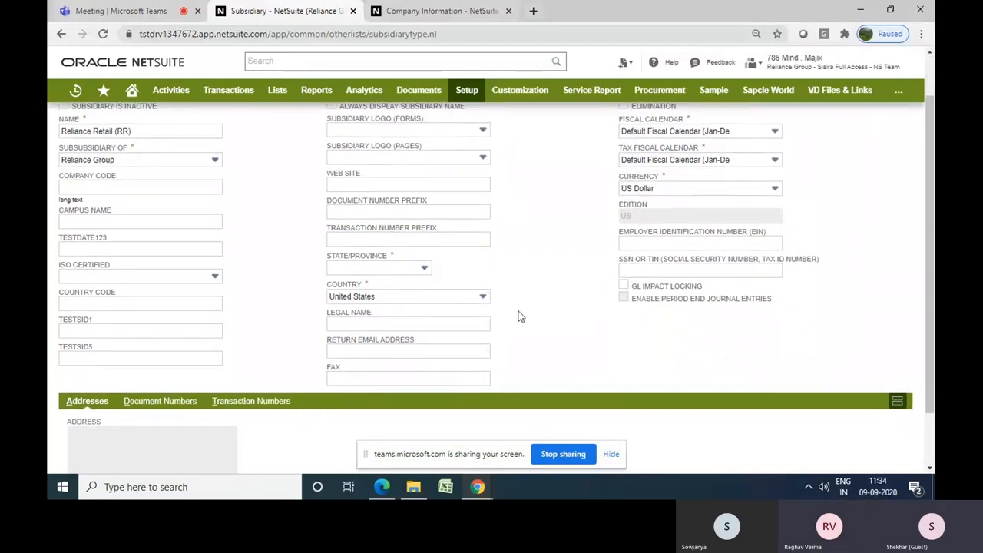
scroll(518, 315, "down", 1)
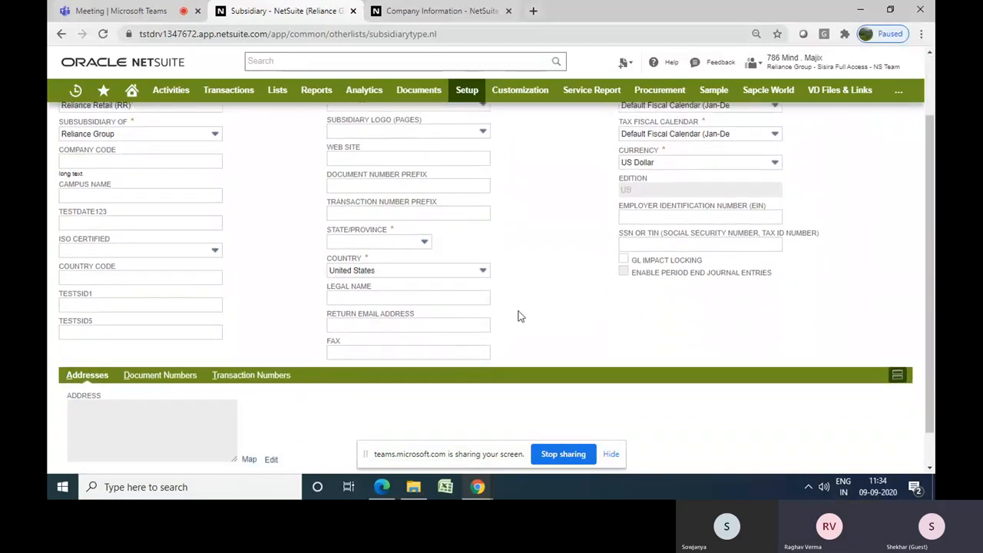
left_click(436, 273)
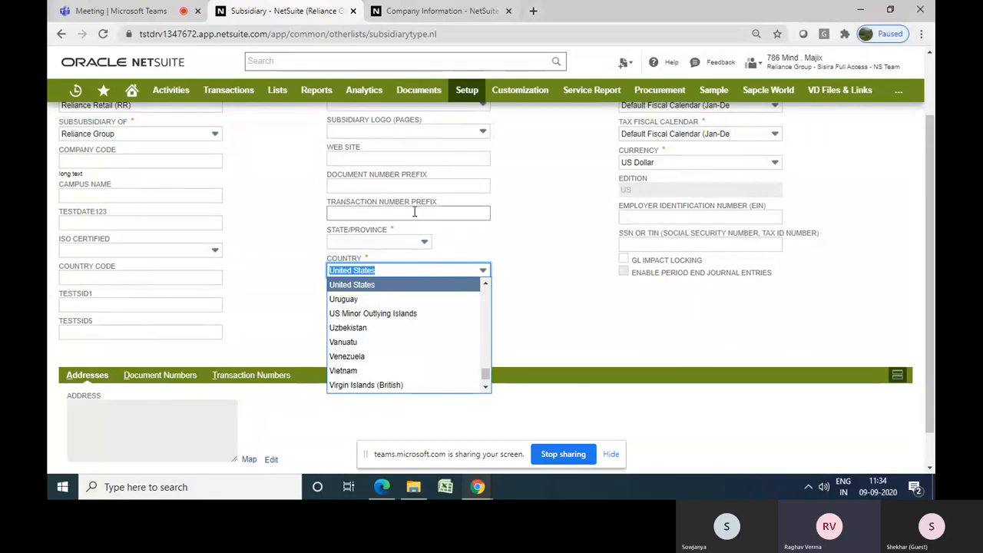
left_click(342, 151)
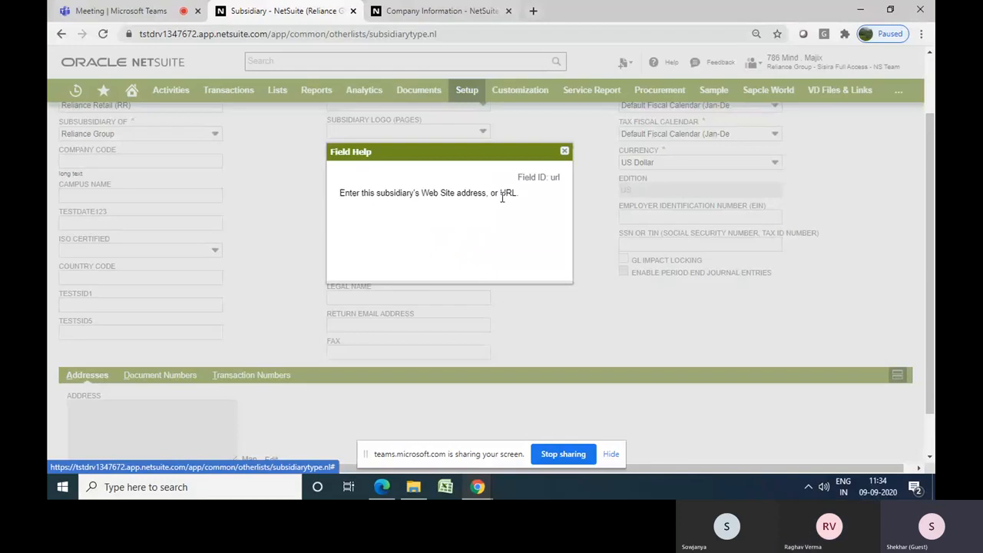
left_click(565, 152)
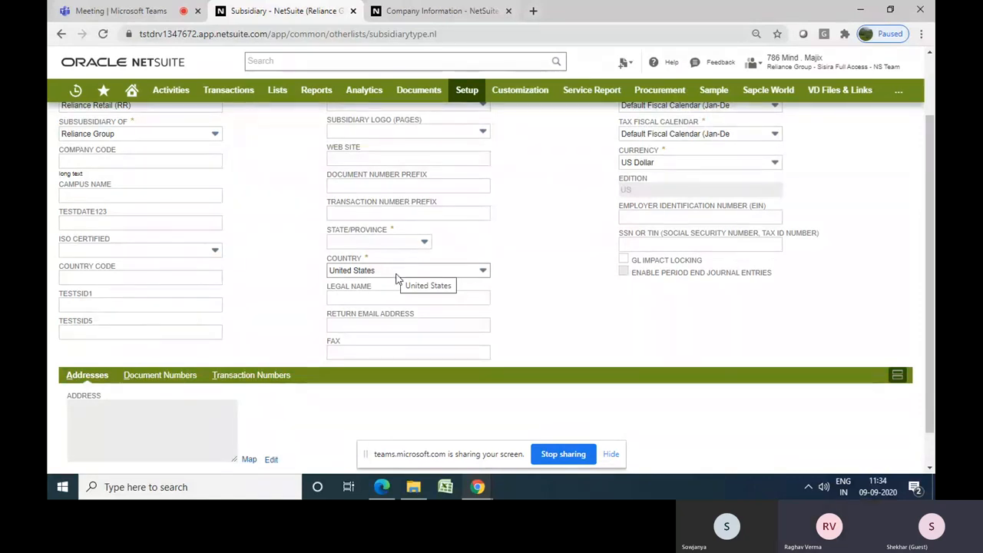
- Switch to the training guide's Subsidiary Structure diagram in Edge and return to the new subsidiary form in Chrome
left_click(382, 487)
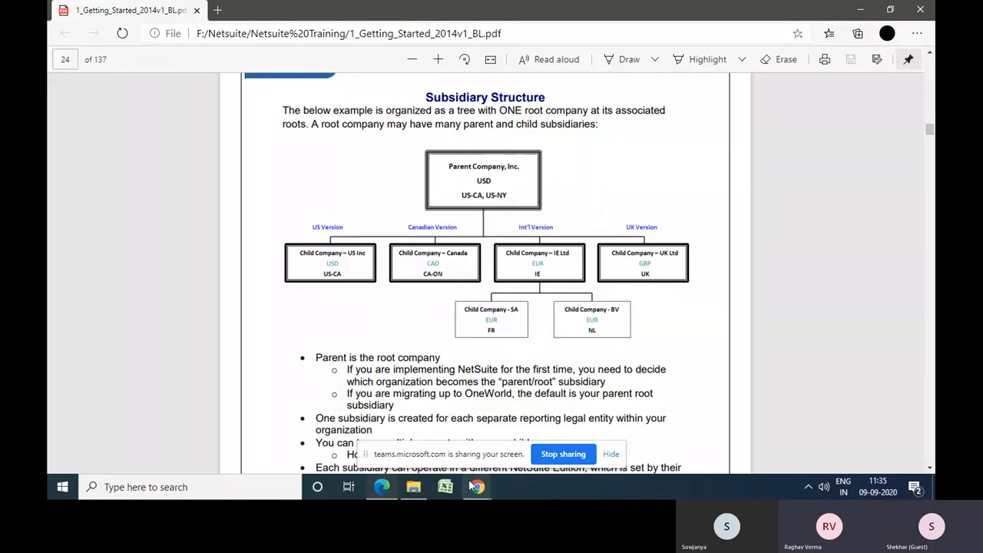
mouse_move(477, 488)
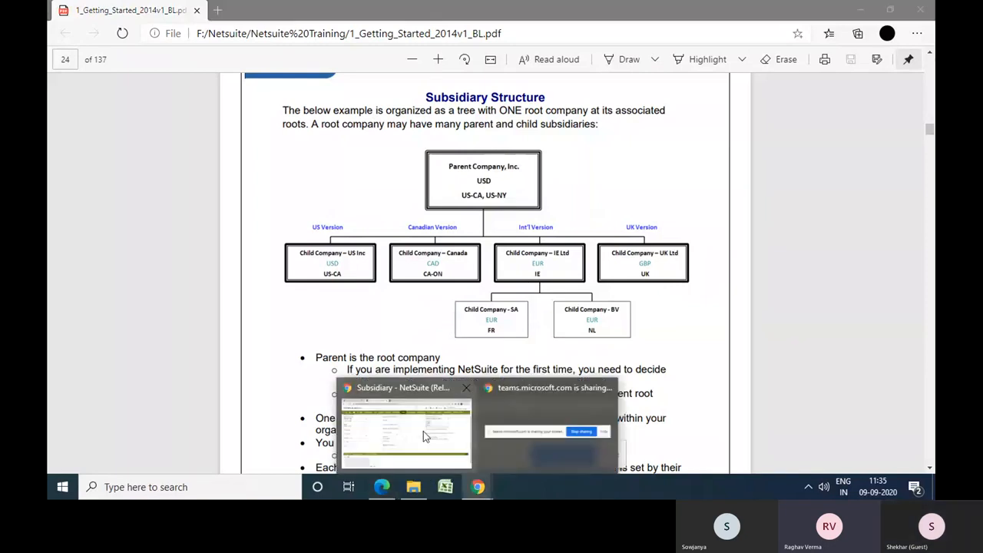
left_click(423, 431)
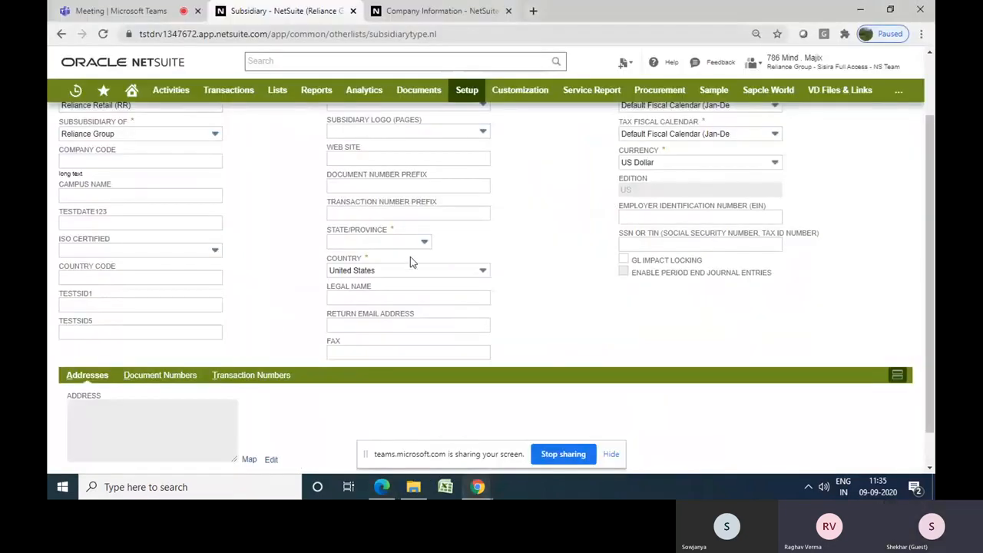
- Set the country of Reliance Retail (RR) to India
left_click(433, 273)
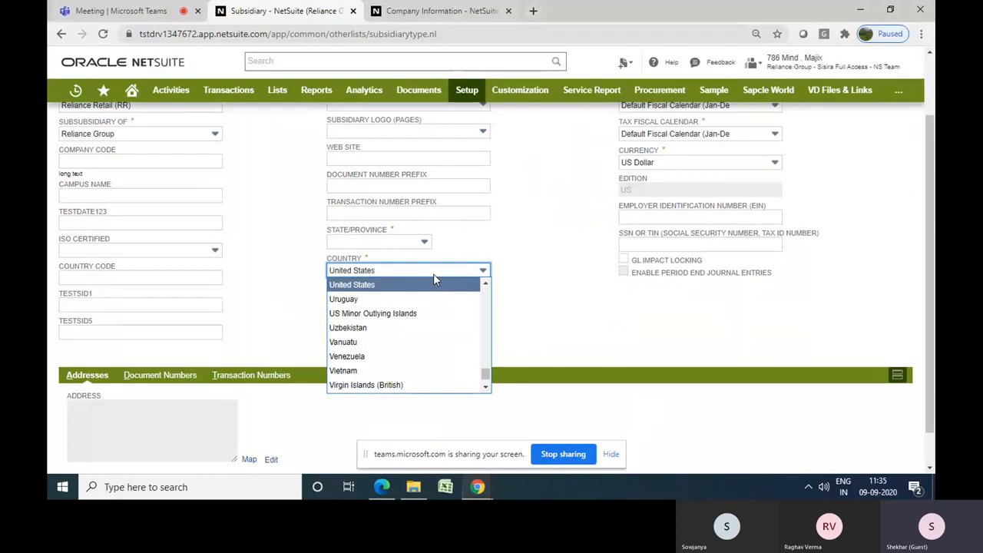
type("india")
key("Return")
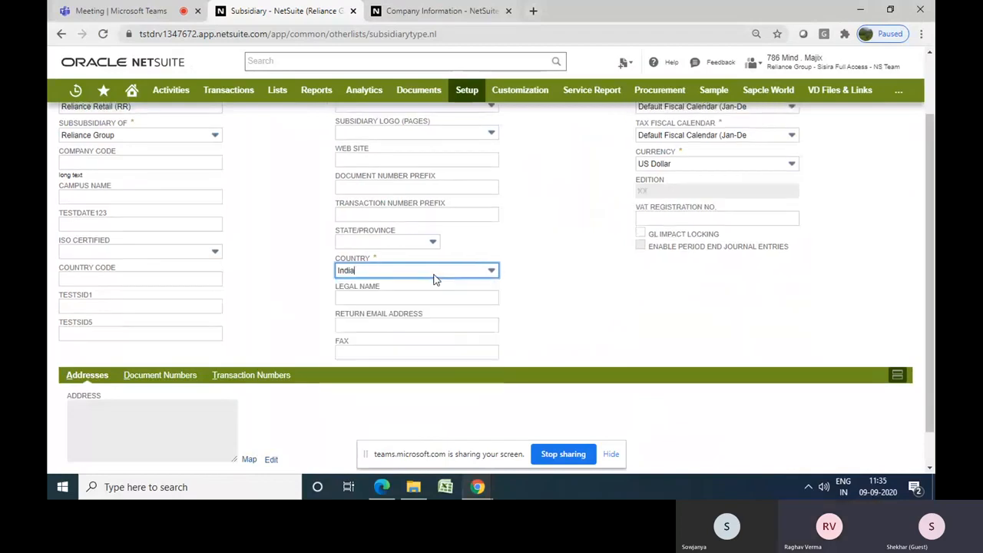
left_click(553, 273)
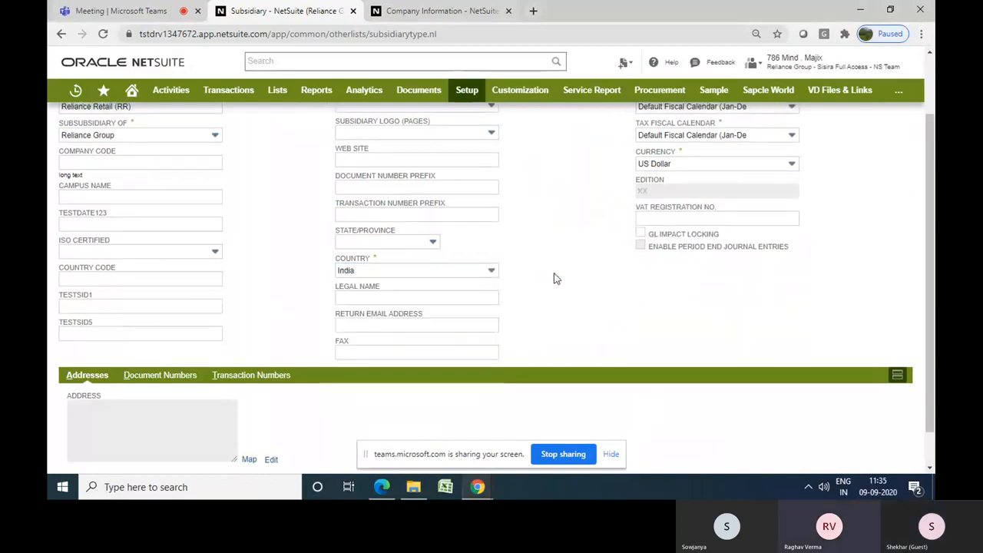
- Look through the Indian states offered for State/Province and leave the list without choosing one
left_click(420, 245)
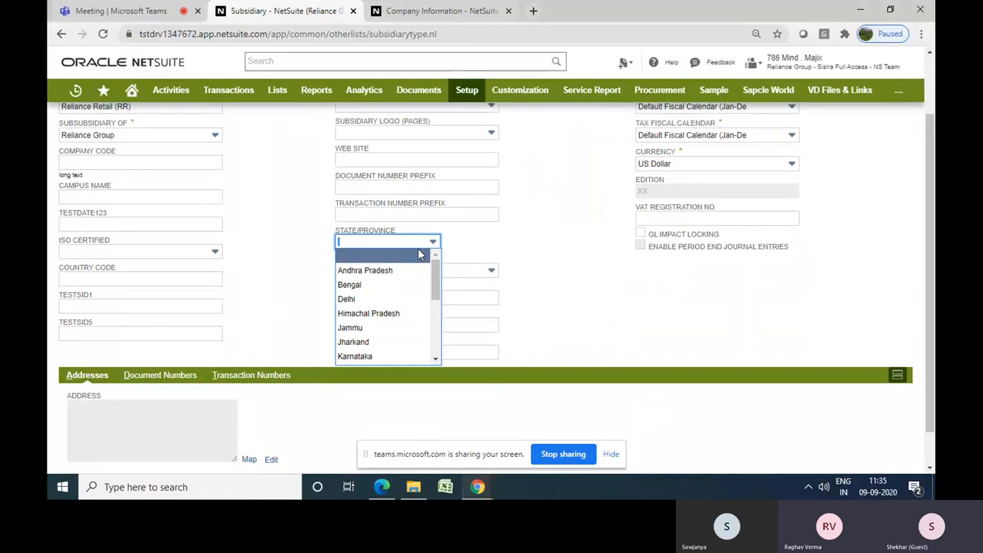
left_click_drag(433, 268, 436, 314)
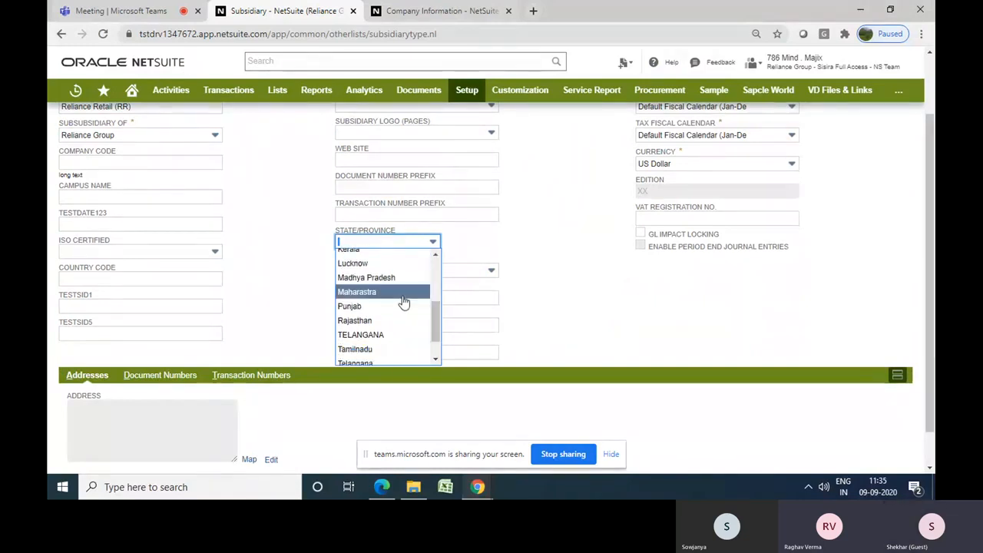
left_click(537, 307)
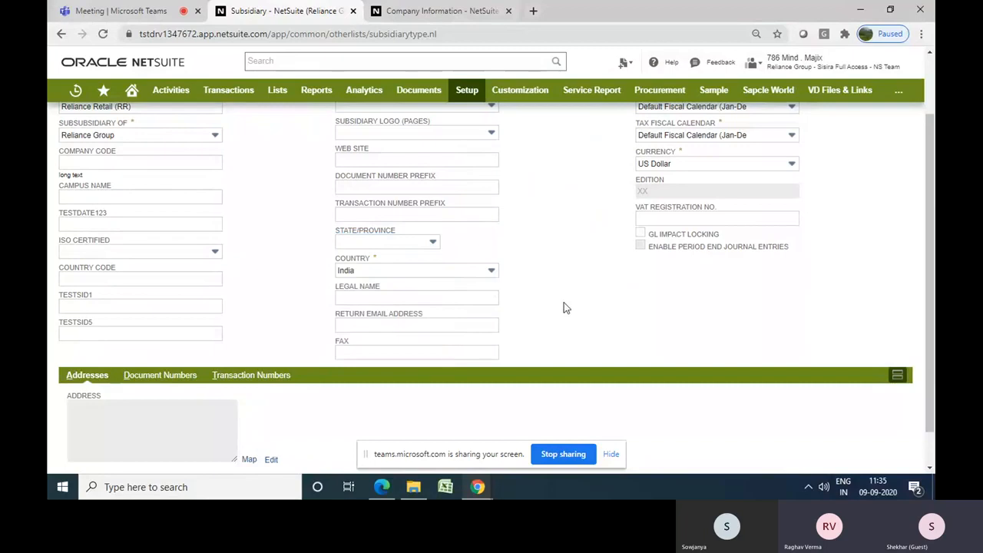
- Set the currency of Reliance Retail (RR) to Indian Rupee
scroll(564, 307, "up", 2)
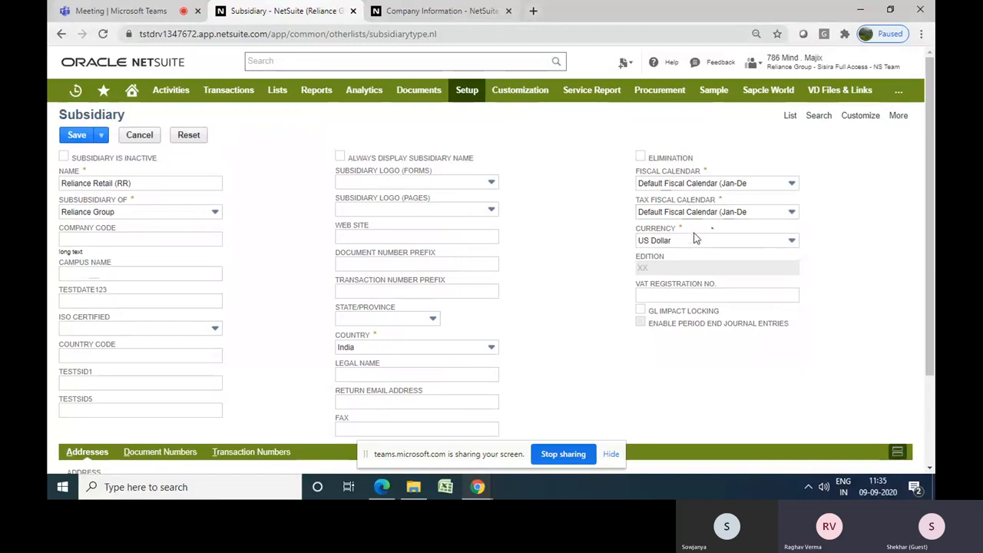
left_click(750, 244)
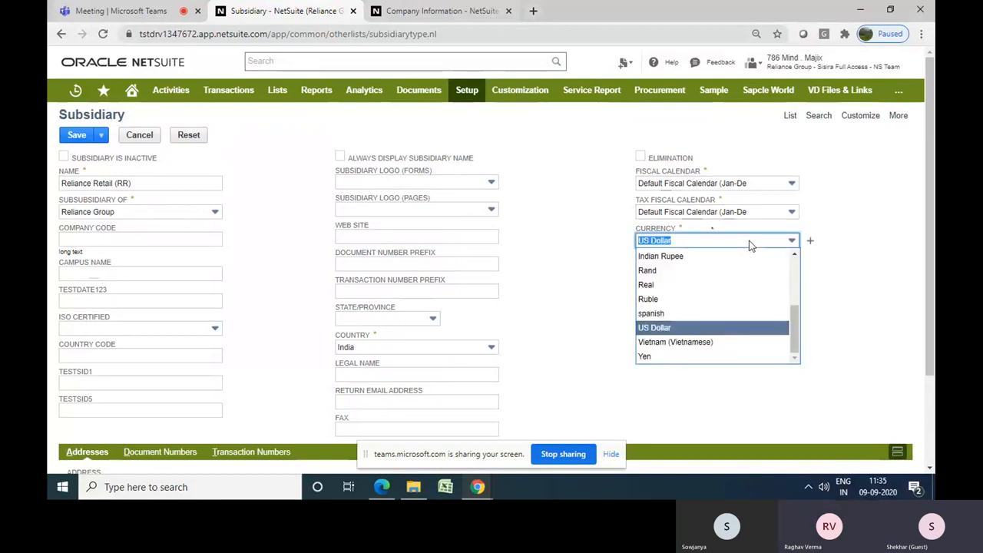
key("Up")
key("Up")
key("Up")
key("Up")
key("Up")
key("Up")
key("Up")
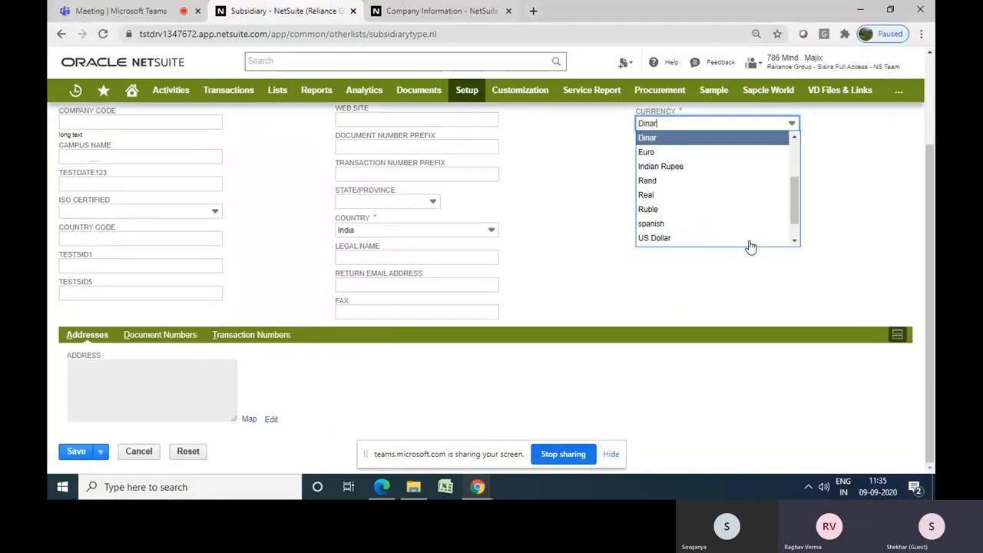
key("Down")
key("Down")
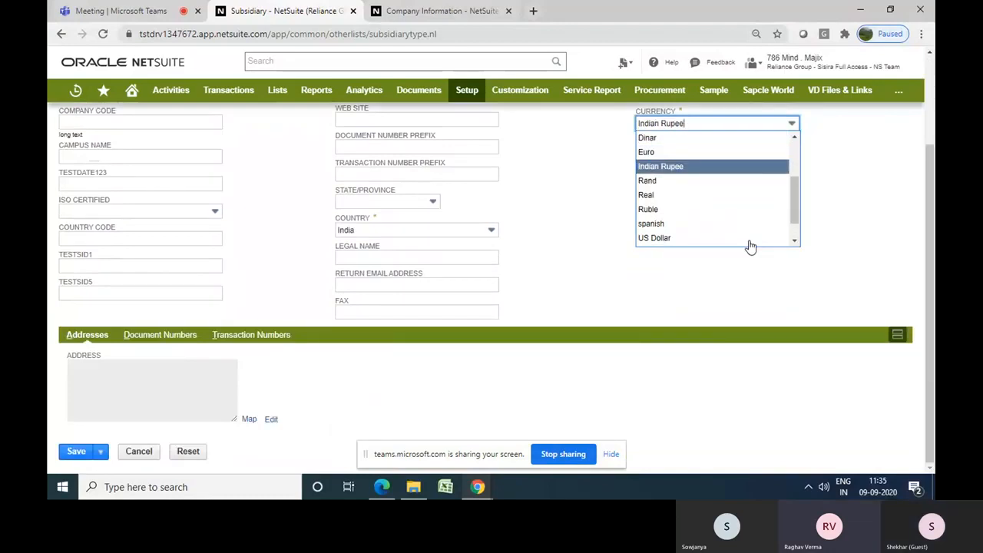
key("Return")
left_click(626, 279)
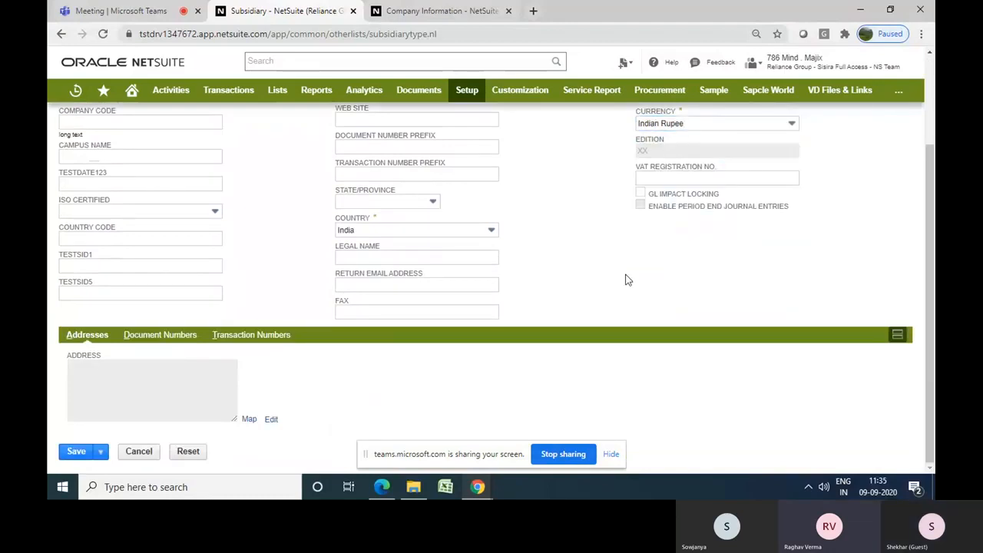
- Set both the fiscal calendar and the tax fiscal calendar of Reliance Retail (RR) to India Fiscal Calendar
scroll(626, 280, "up", 2)
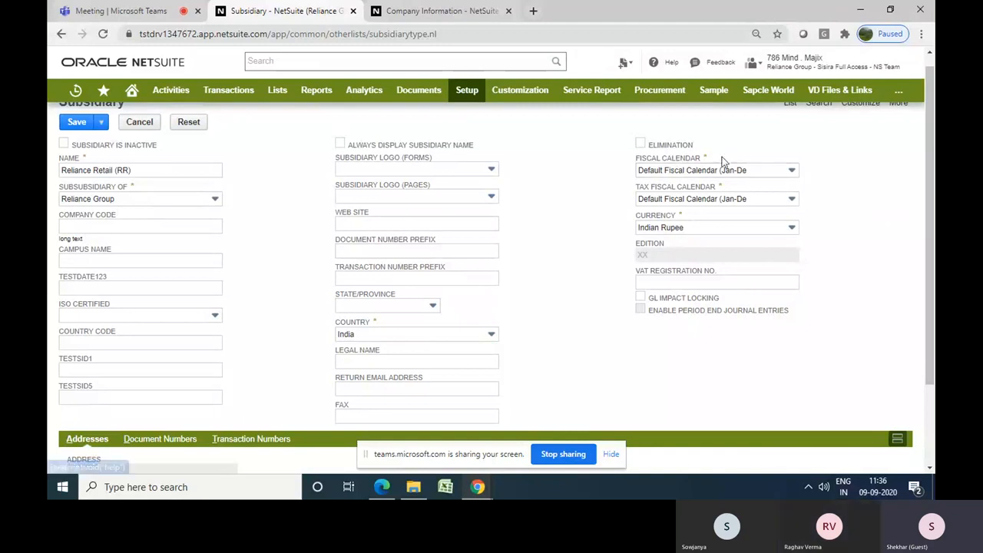
left_click(760, 172)
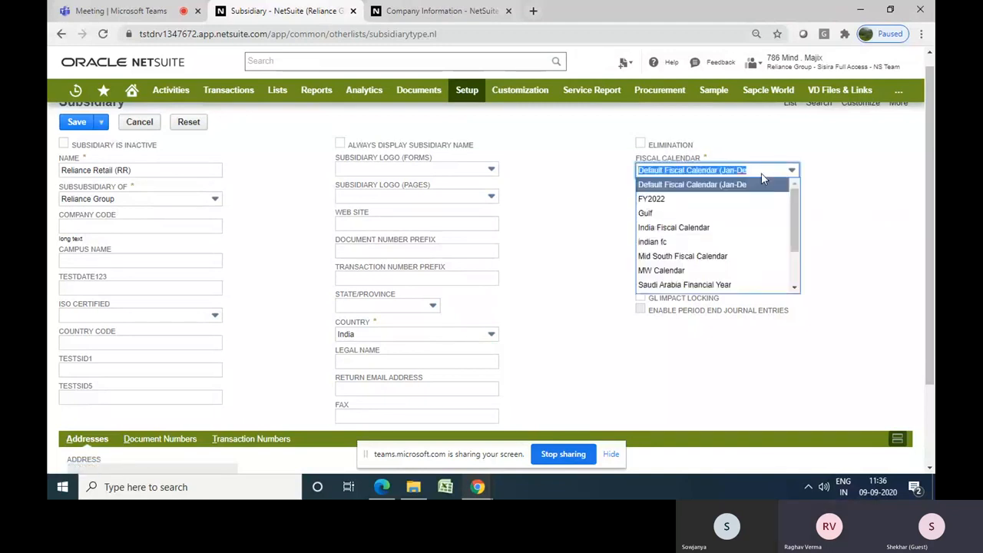
left_click_drag(796, 232, 799, 267)
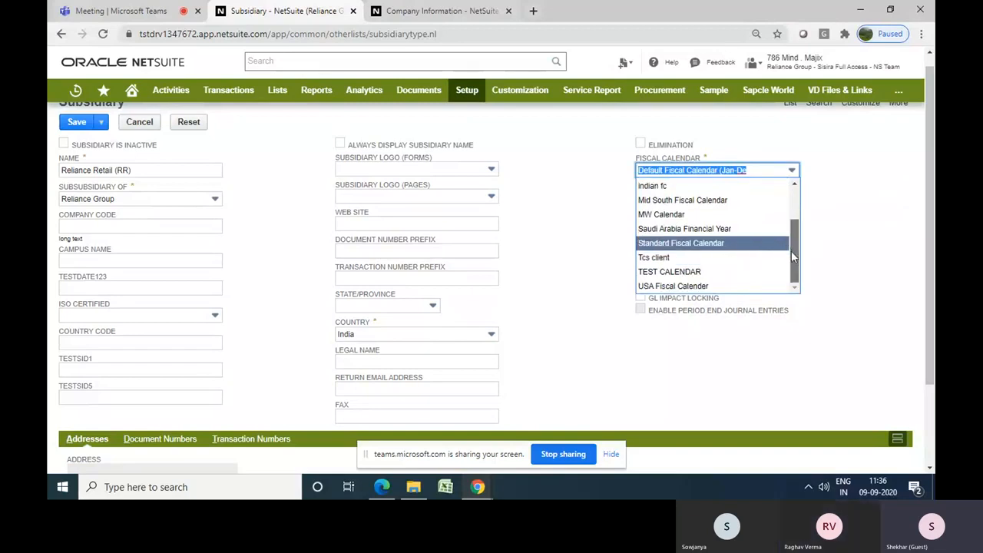
scroll(791, 250, "up", 3)
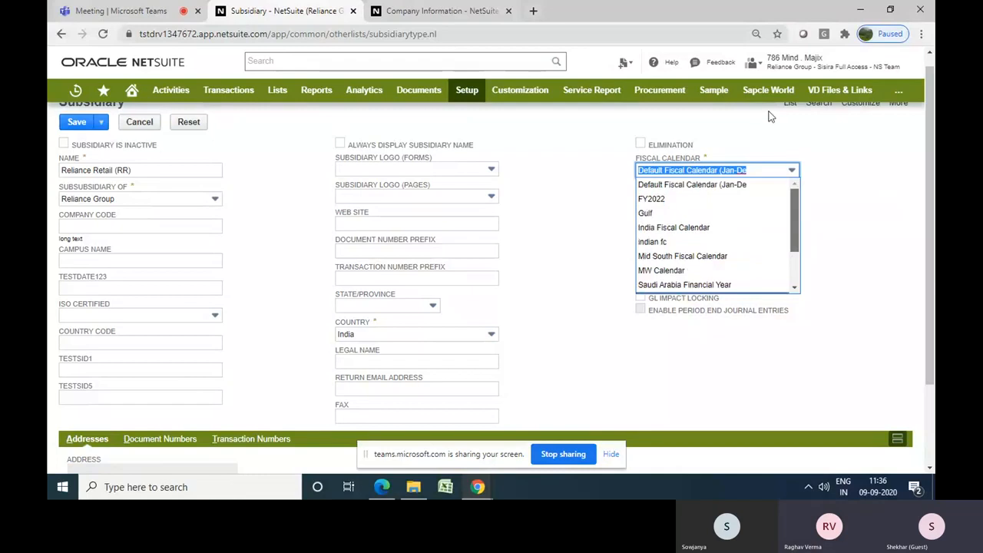
left_click(691, 227)
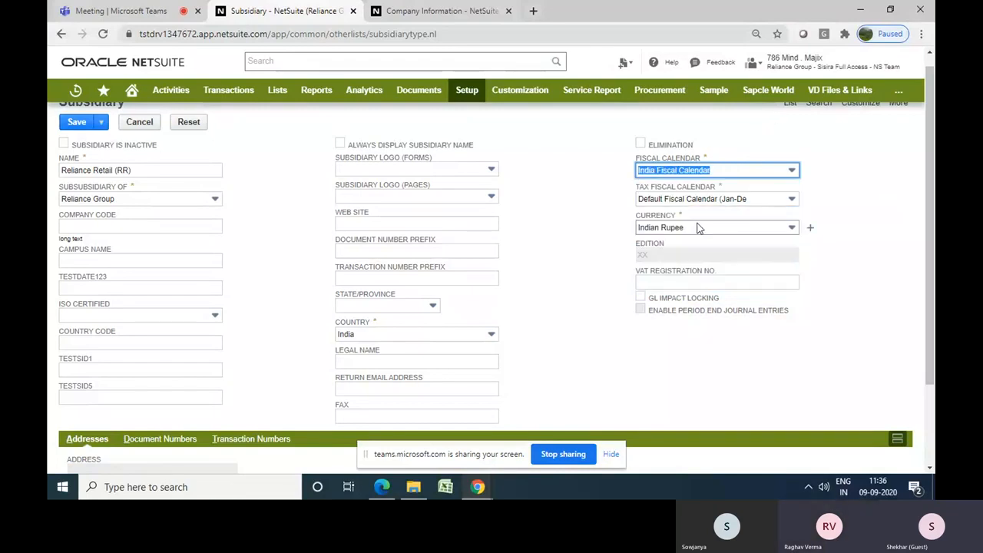
left_click(614, 208)
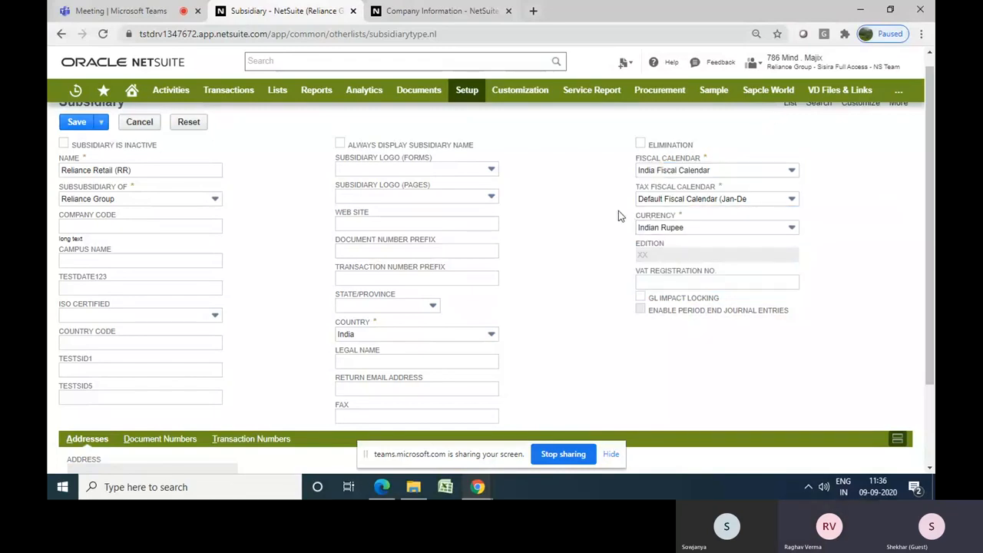
left_click(751, 201)
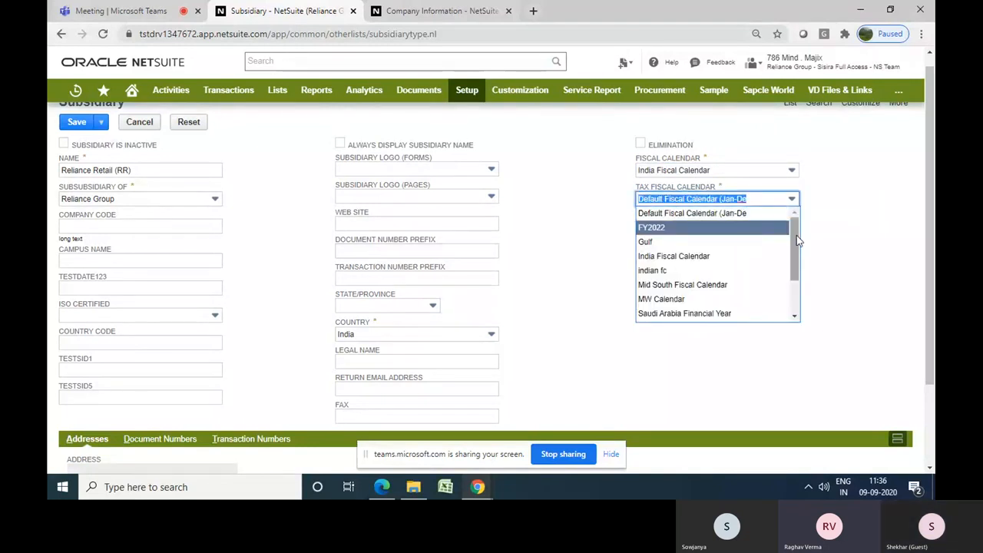
left_click(707, 259)
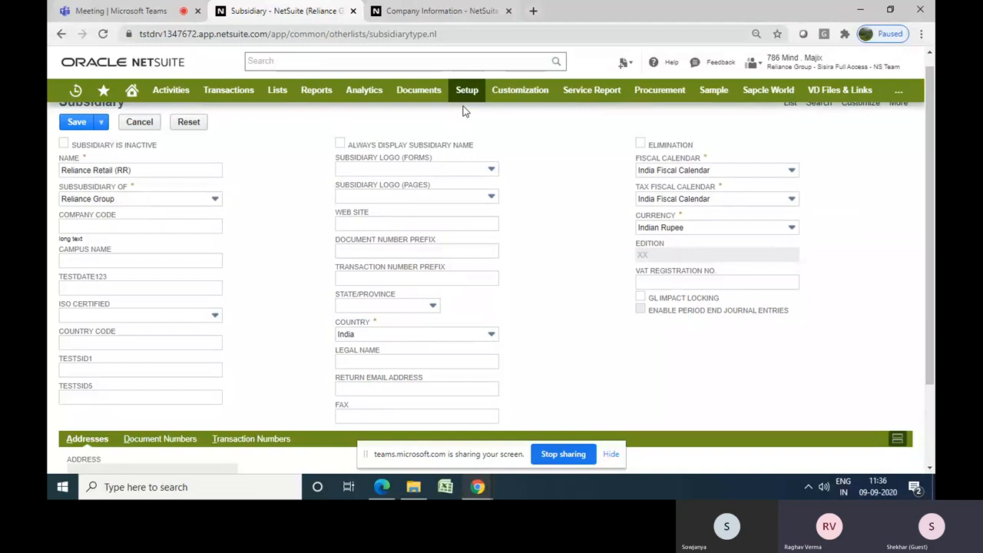
- Open the Fiscal Calendars list from the accounting setup in a separate browser tab and view the India Fiscal Calendar record
mouse_move(467, 91)
mouse_move(470, 182)
mouse_move(477, 164)
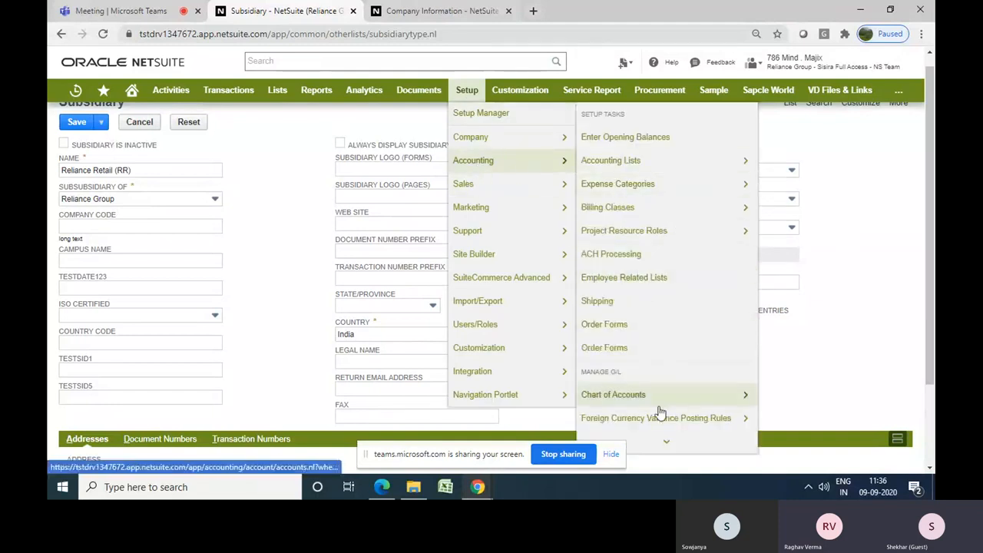
mouse_move(666, 439)
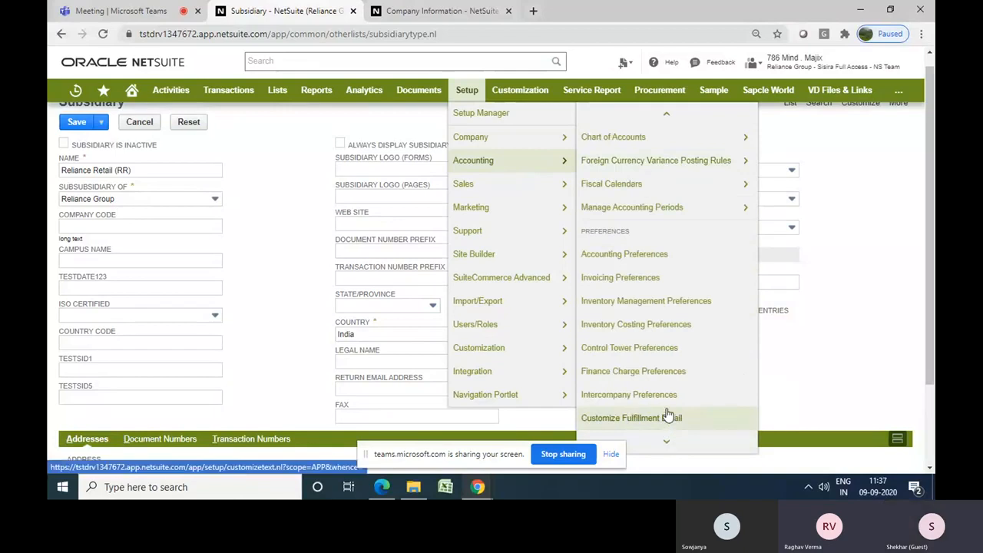
right_click(659, 191)
left_click(684, 198)
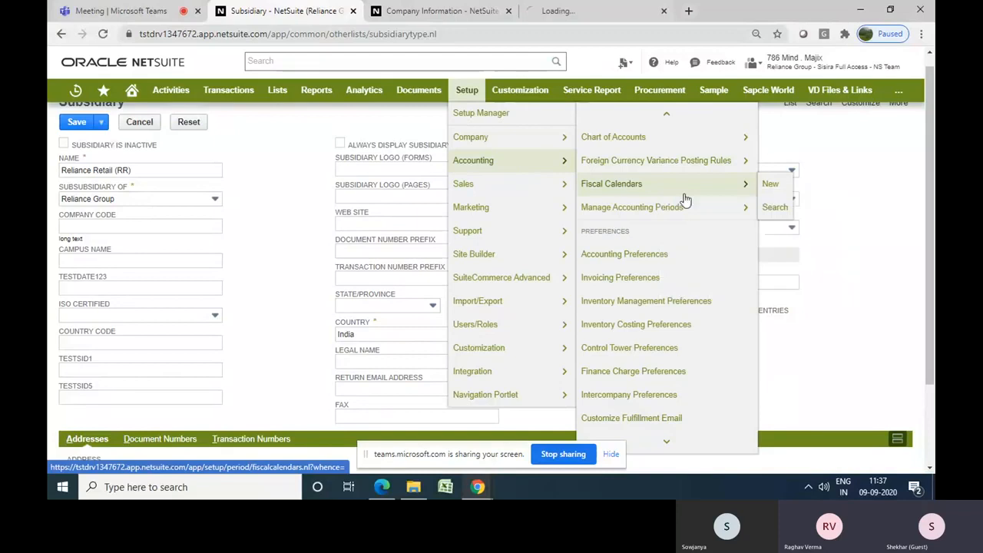
left_click(559, 9)
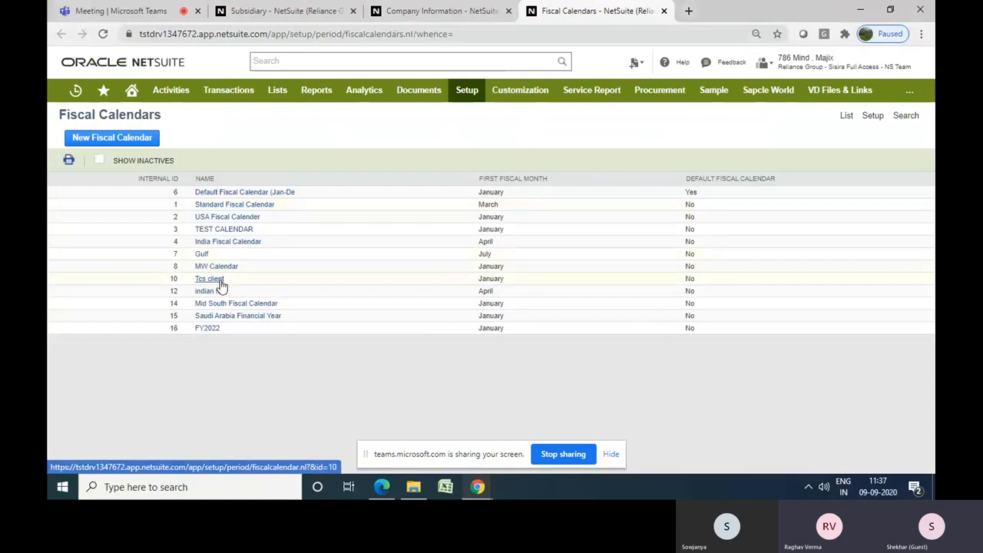
left_click(235, 242)
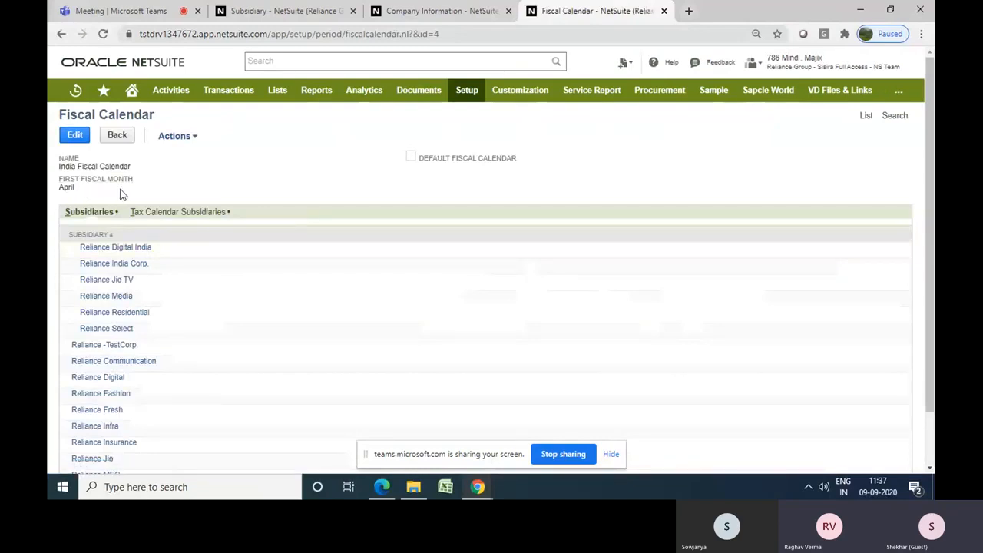
- Open a new fiscal calendar form, look at the First Fiscal Month choices, and cancel without creating a calendar
mouse_move(192, 135)
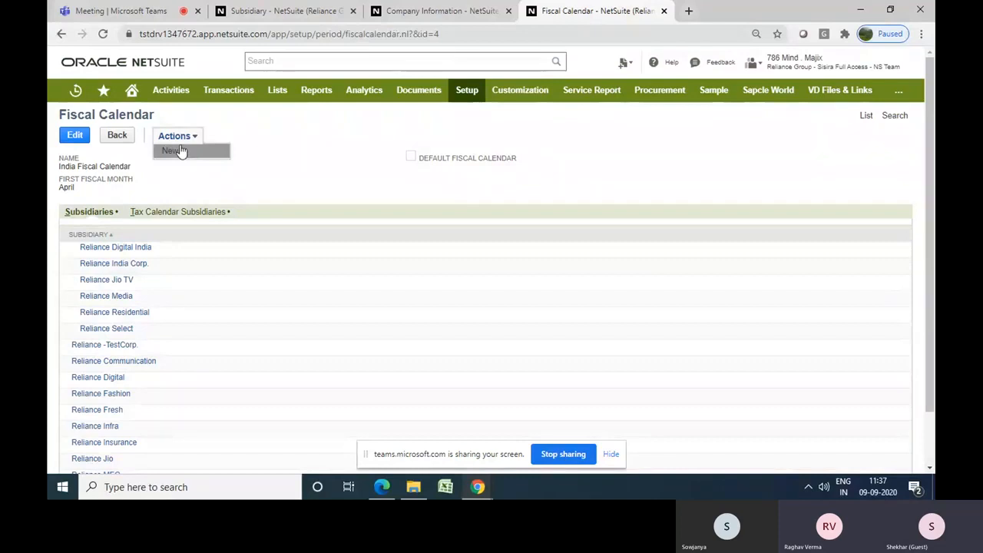
left_click(180, 152)
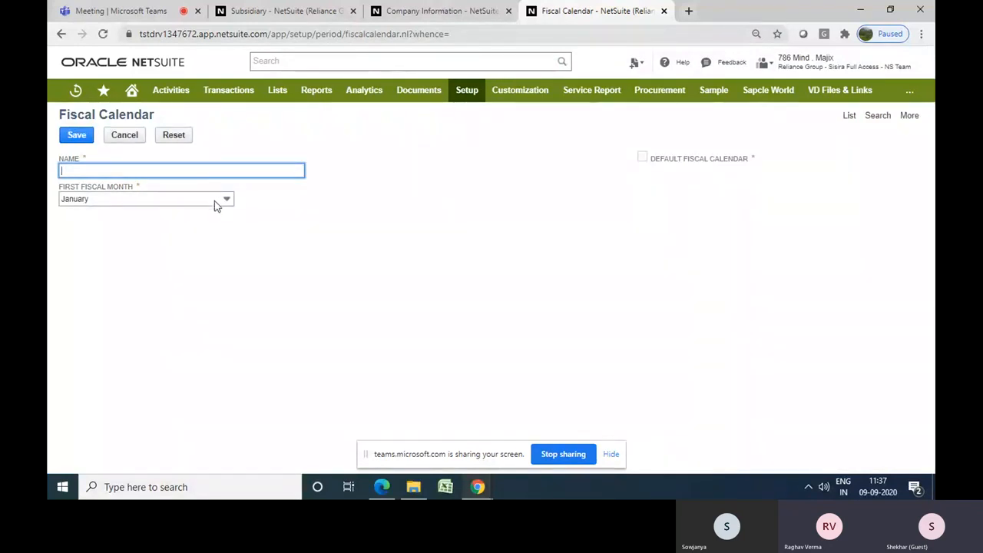
left_click(215, 202)
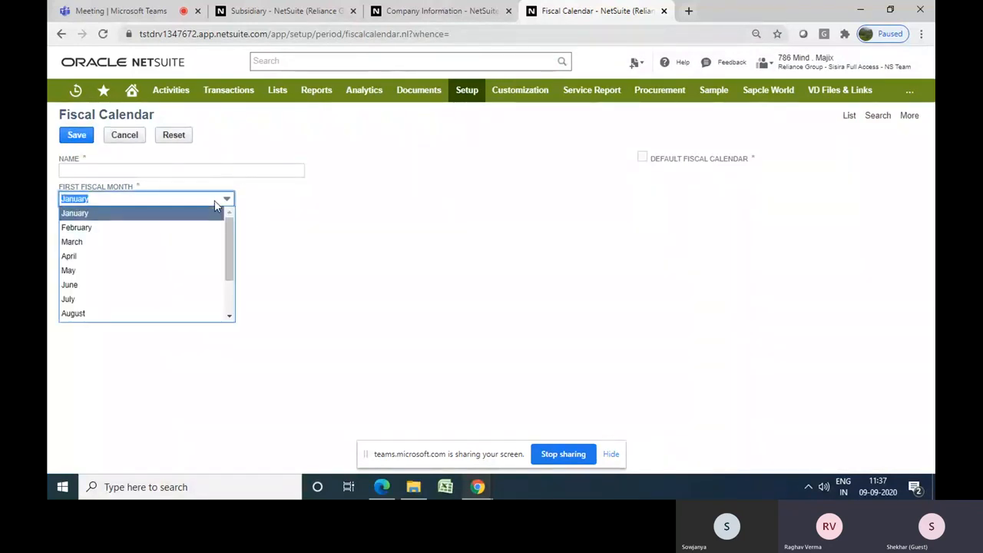
left_click(318, 215)
left_click(117, 138)
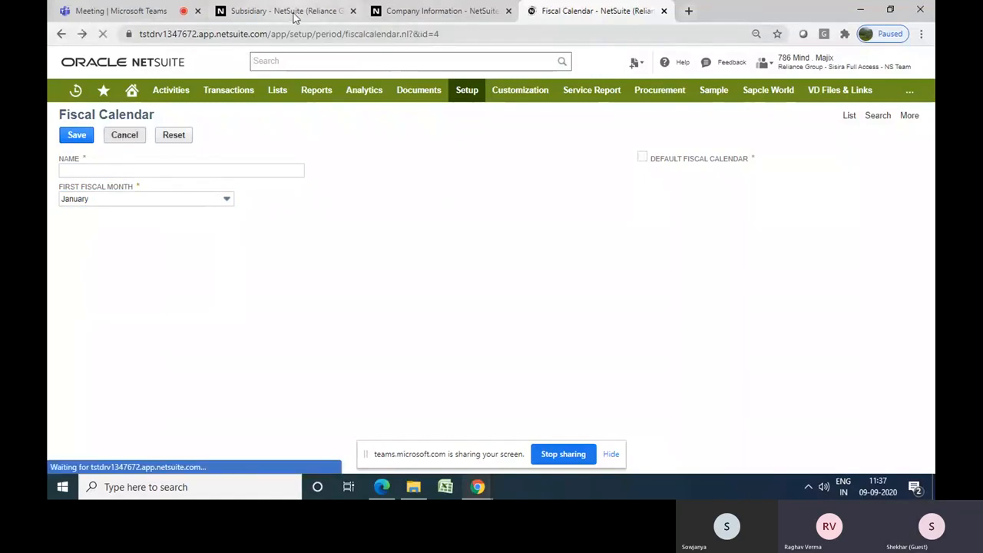
- Return to the Reliance Retail (RR) subsidiary form, review its fields and save the new subsidiary
left_click(294, 17)
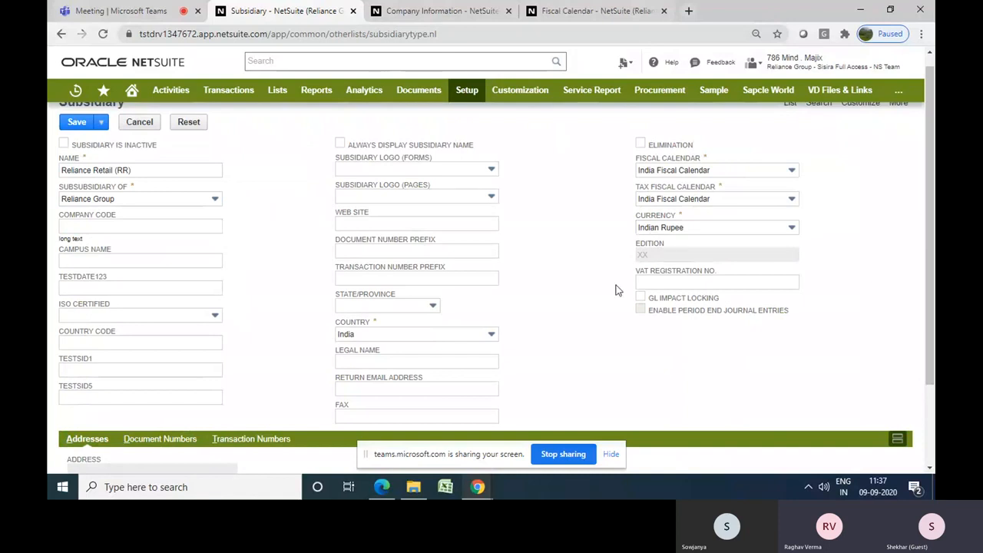
scroll(615, 289, "down", 2)
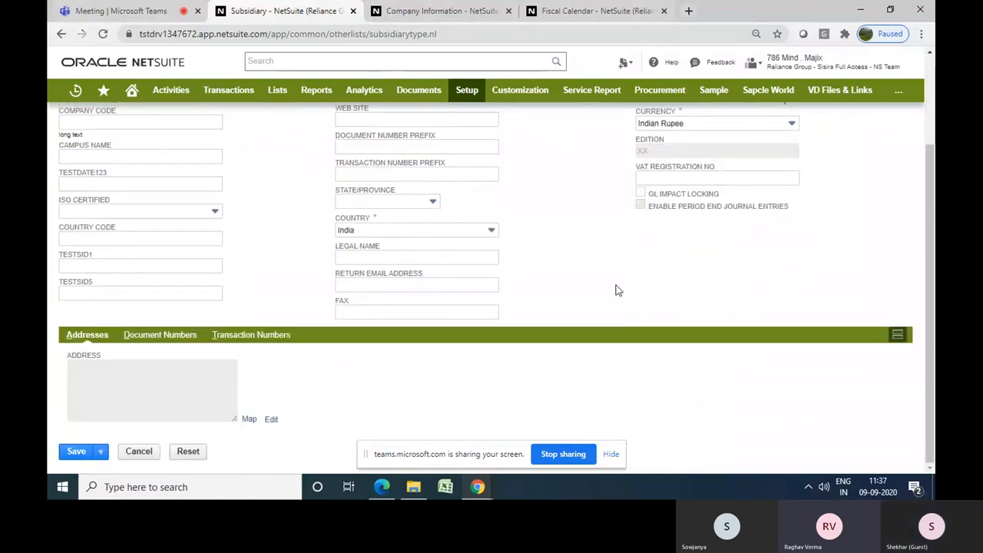
scroll(615, 290, "up", 3)
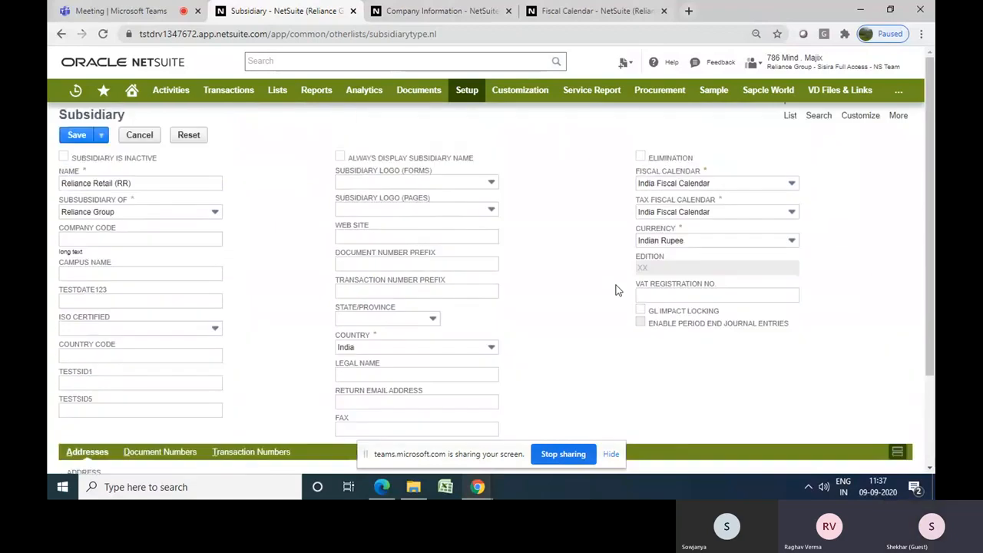
left_click(77, 137)
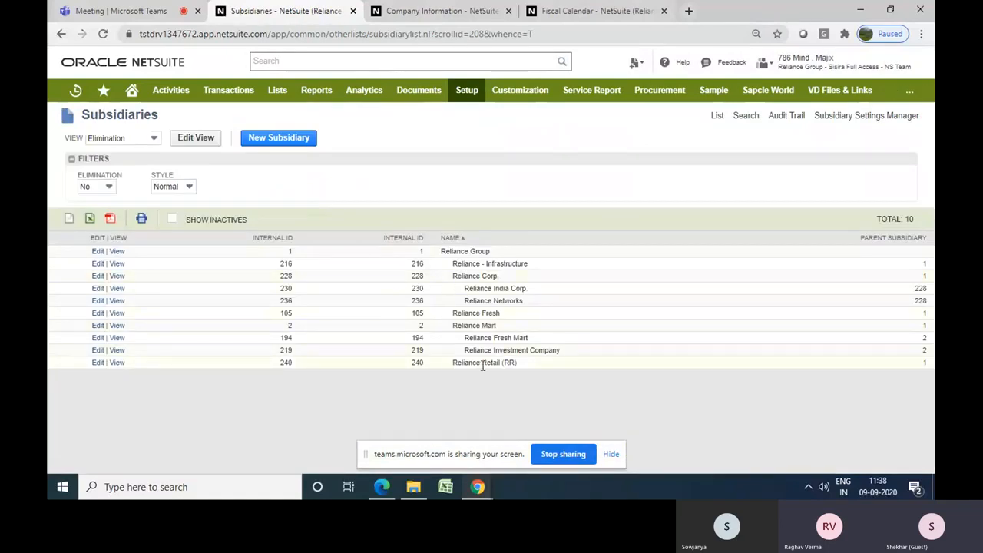
- View the Reliance Retail (RR) record, check which fields can be edited, and leave edit mode without changes
left_click(117, 363)
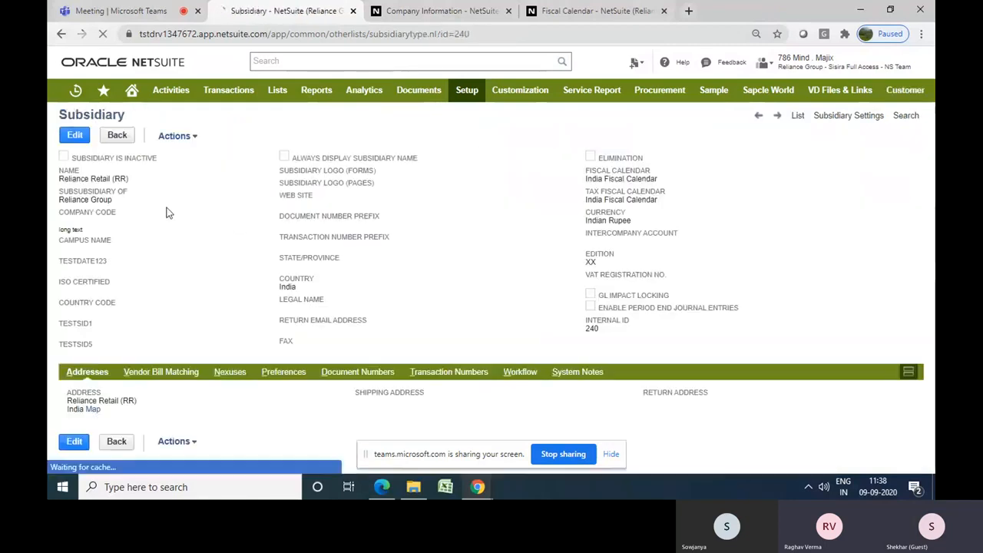
left_click(78, 135)
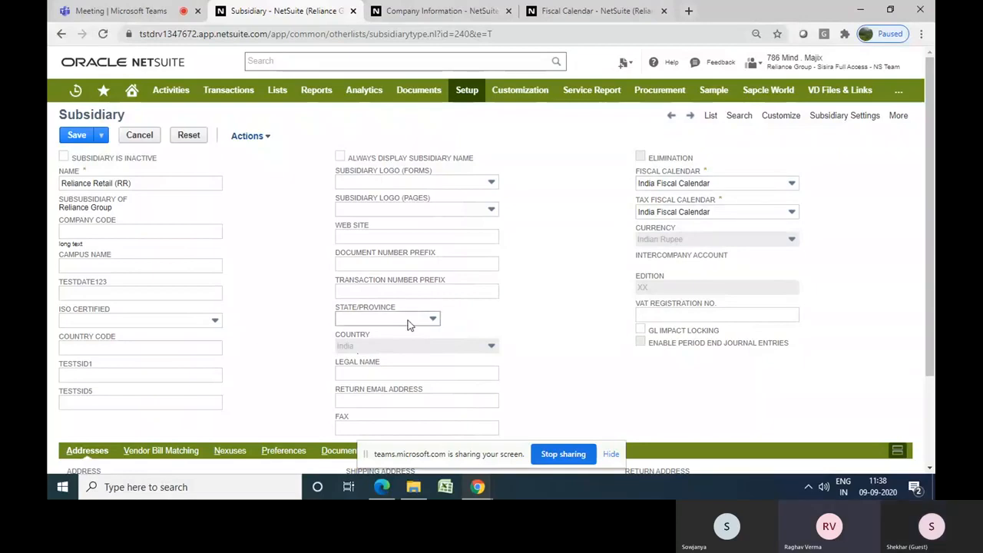
left_click(139, 137)
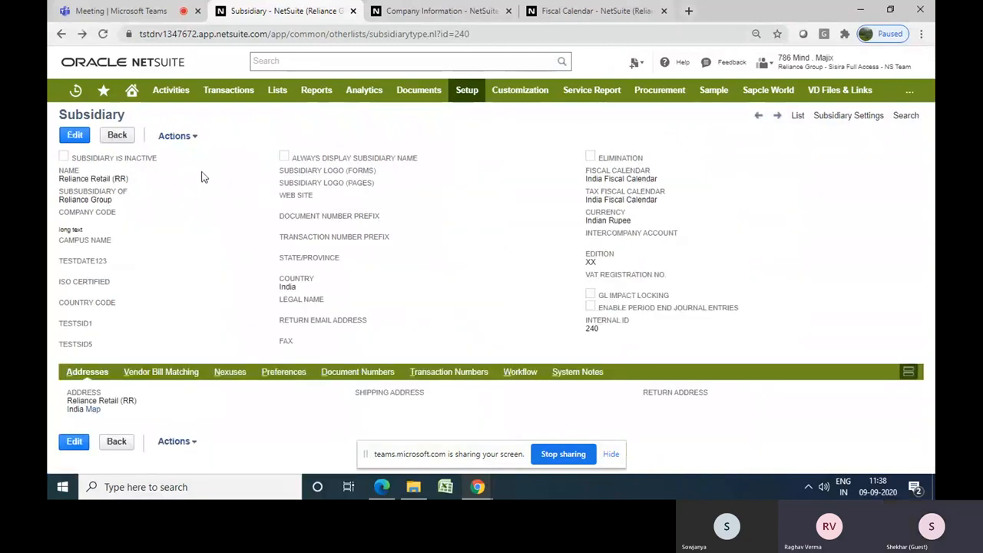
mouse_move(185, 147)
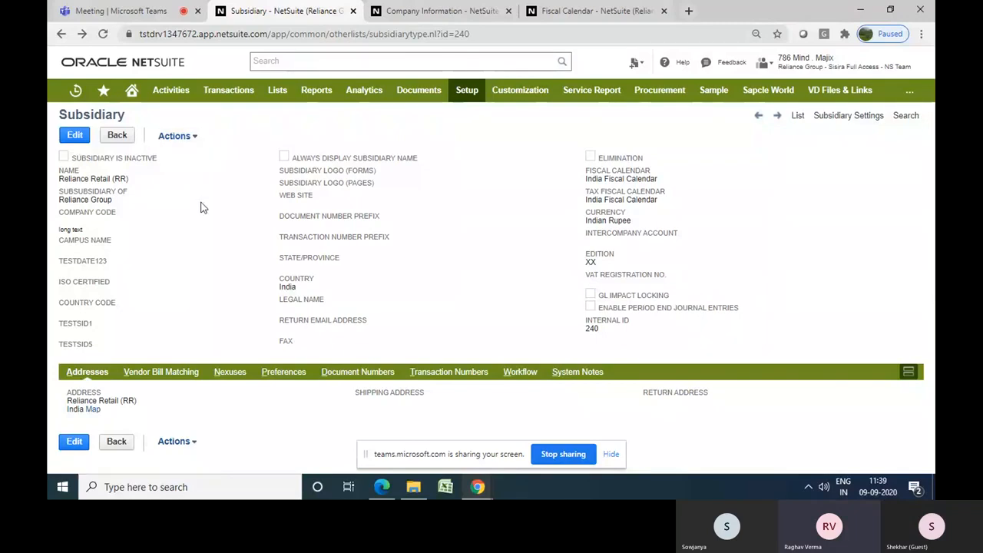
- Delete the Reliance Retail (RR) subsidiary record from its edit form and confirm the deletion
left_click(74, 137)
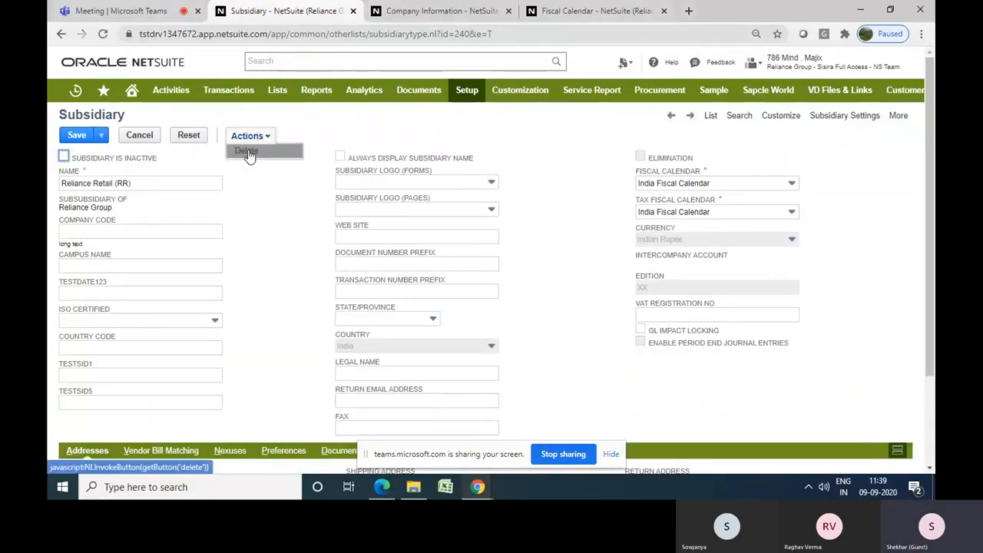
left_click(248, 152)
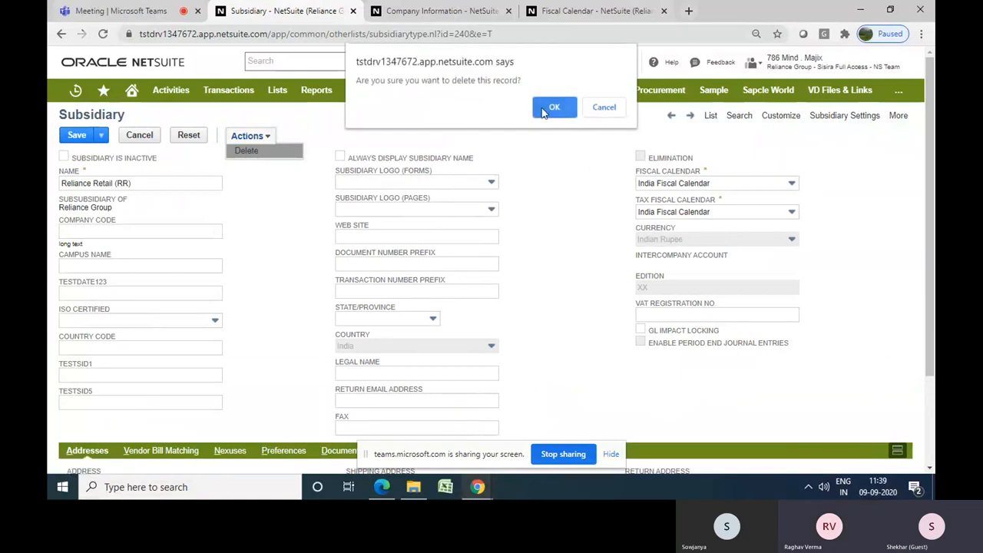
left_click(547, 109)
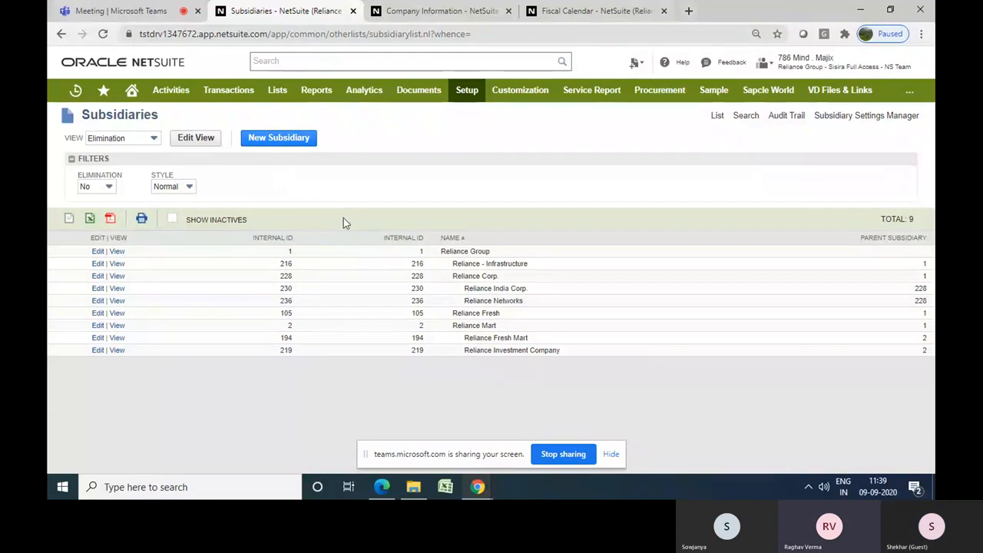
- Start a new subsidiary record and name it Reliance Retails (RR)
left_click(281, 137)
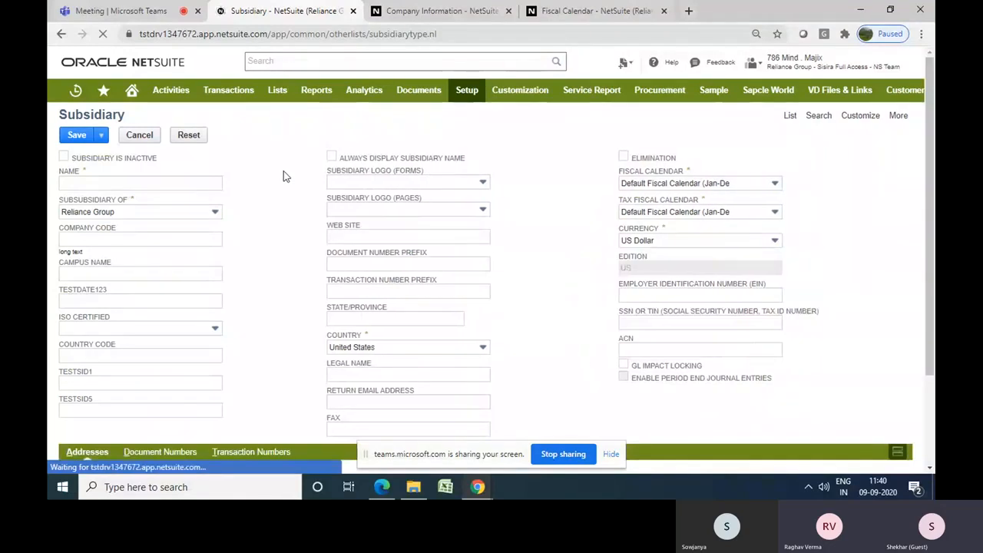
left_click(212, 179)
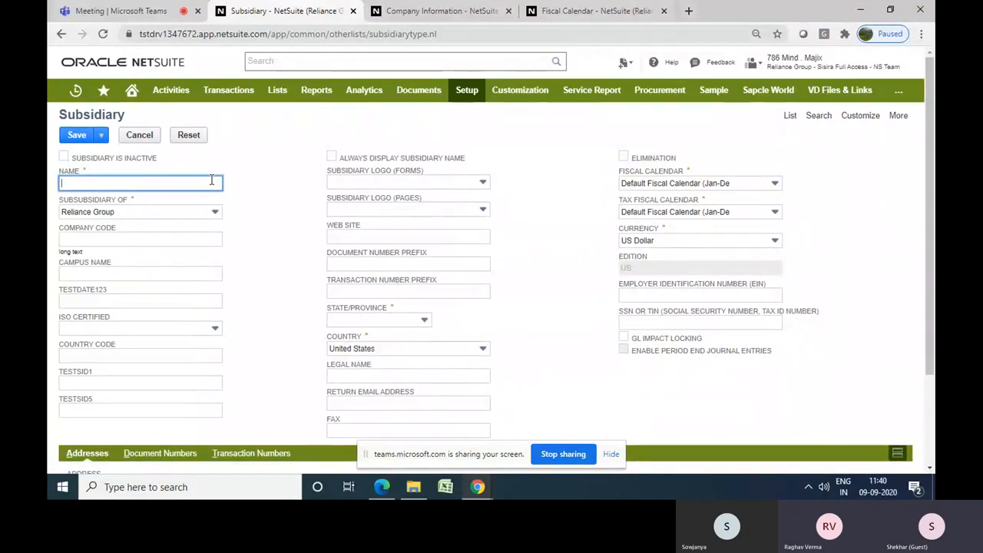
type("Rel")
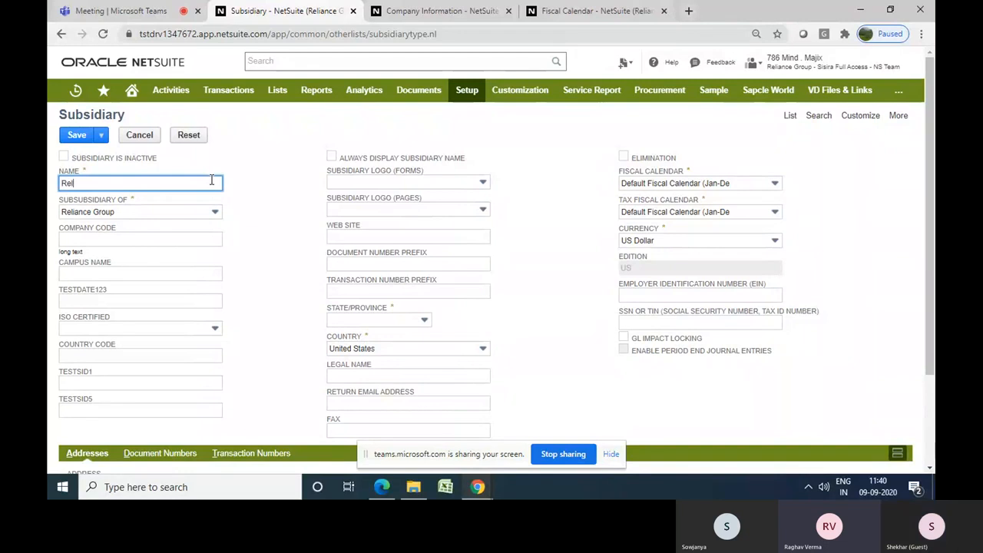
type("iance ")
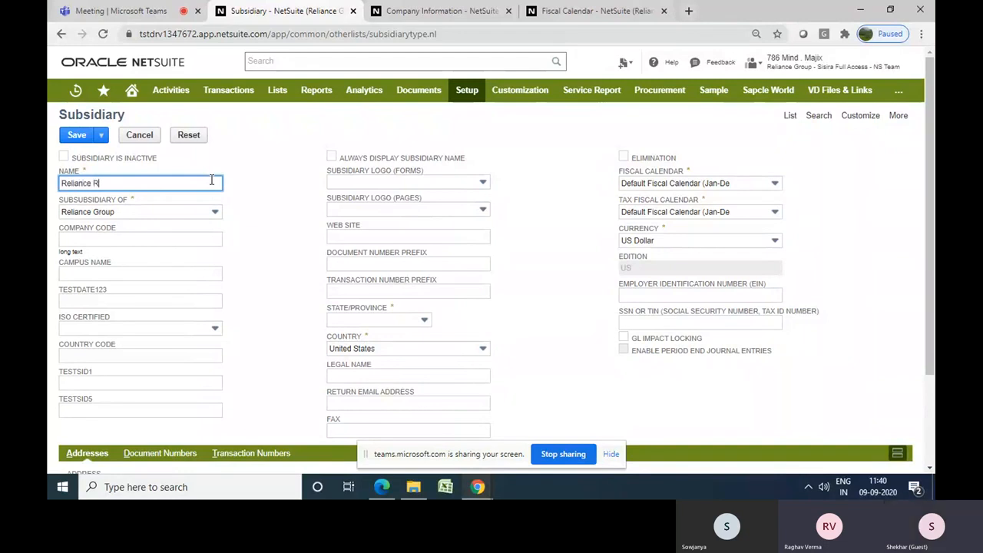
type("Reail")
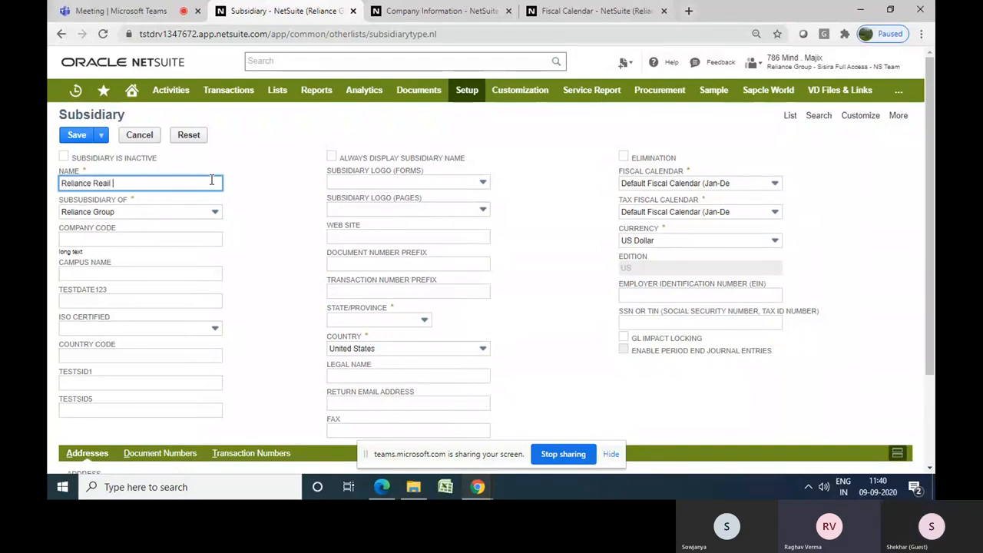
key("BackSpace")
key("BackSpace")
key("BackSpace")
type("tails (RR)")
left_click(277, 235)
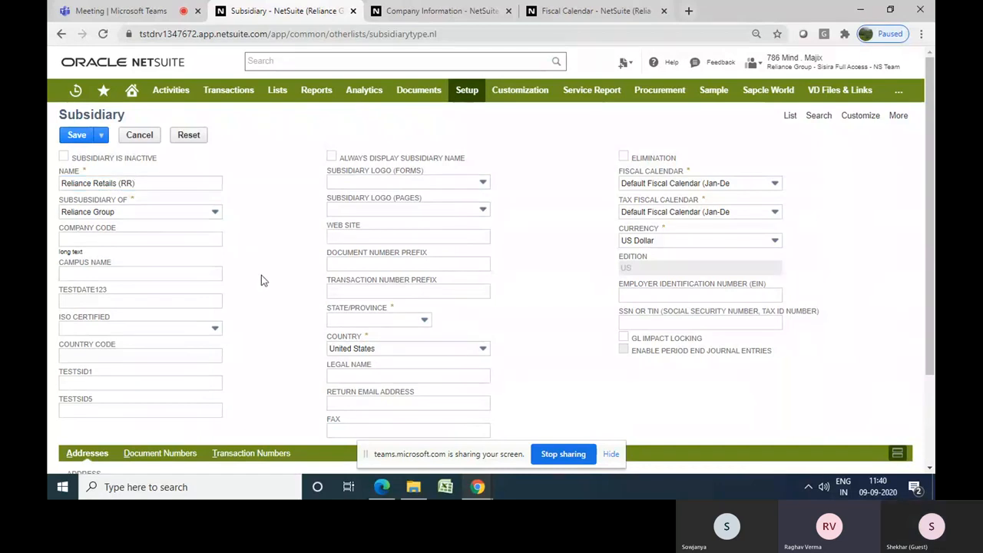
- Set the country of Reliance Retails (RR) to India
left_click(411, 350)
type("India")
key("Return")
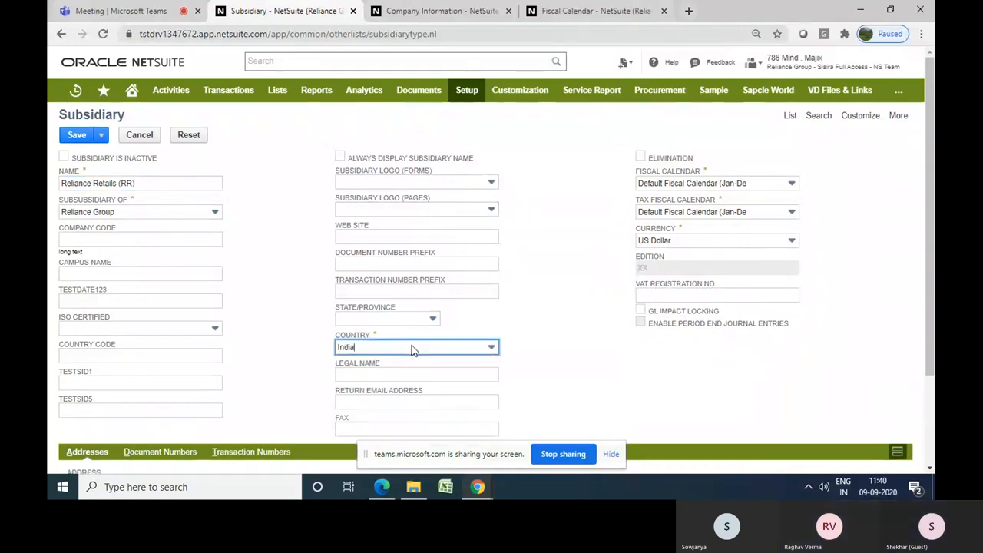
- Set both the fiscal calendar and the tax fiscal calendar of Reliance Retails (RR) to India Fiscal Calendar
left_click(786, 191)
type("India")
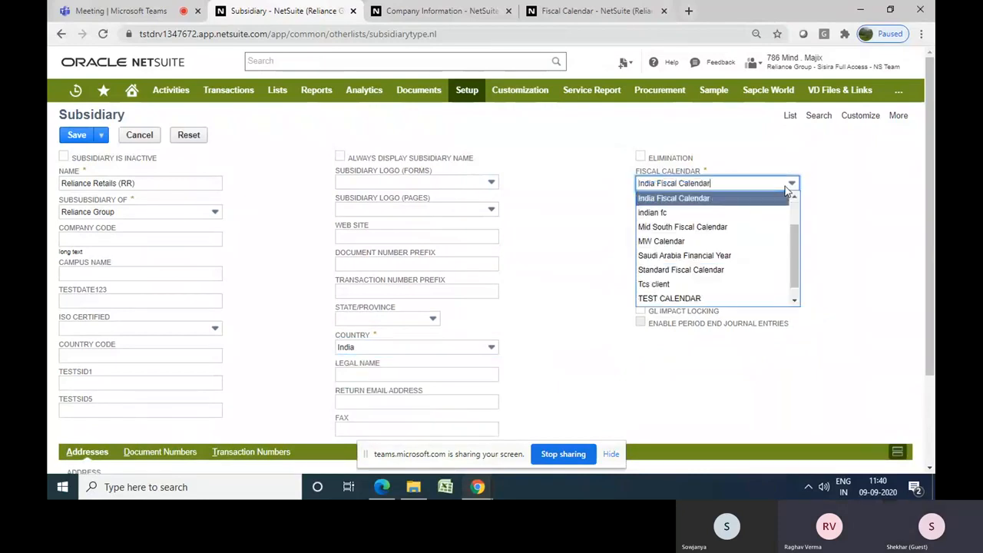
key("Return")
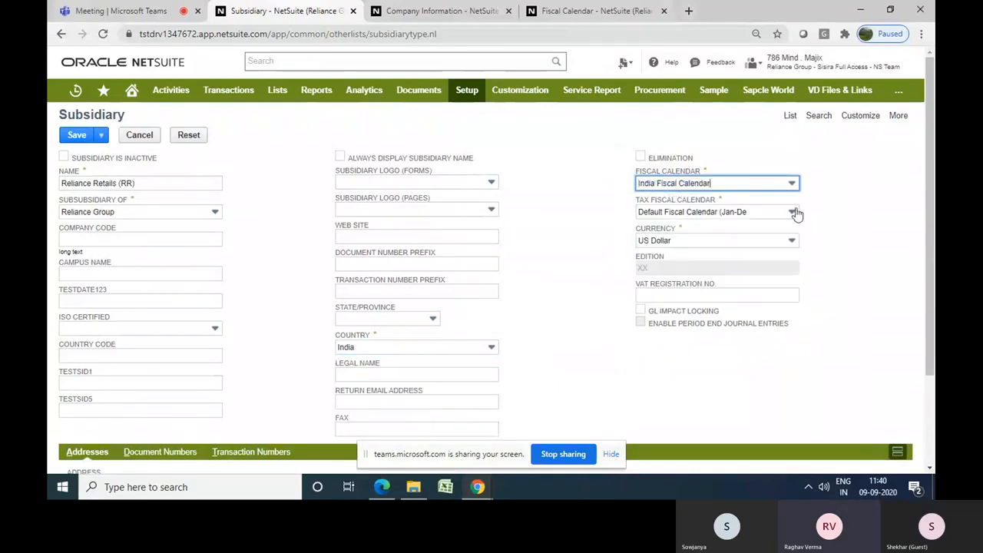
left_click(795, 214)
type("India")
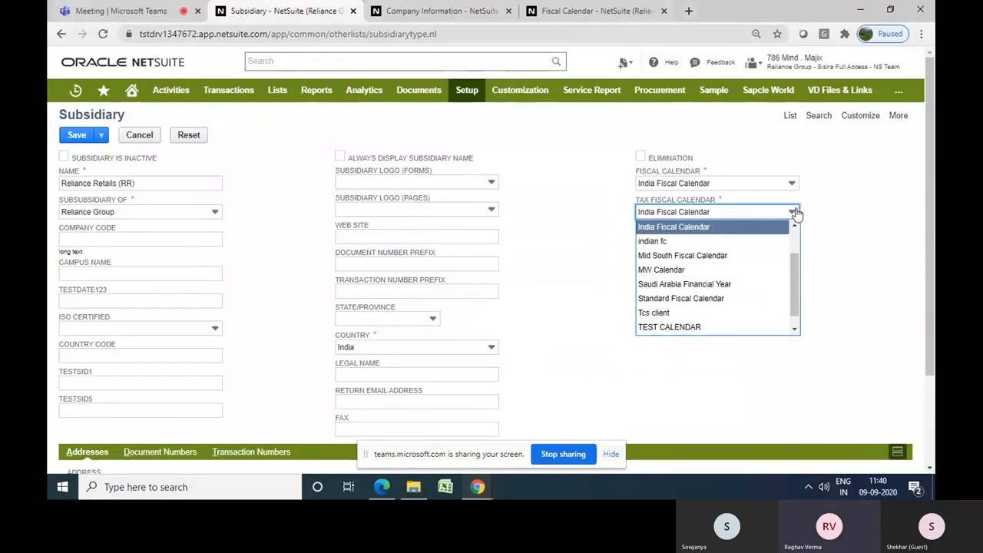
key("Return")
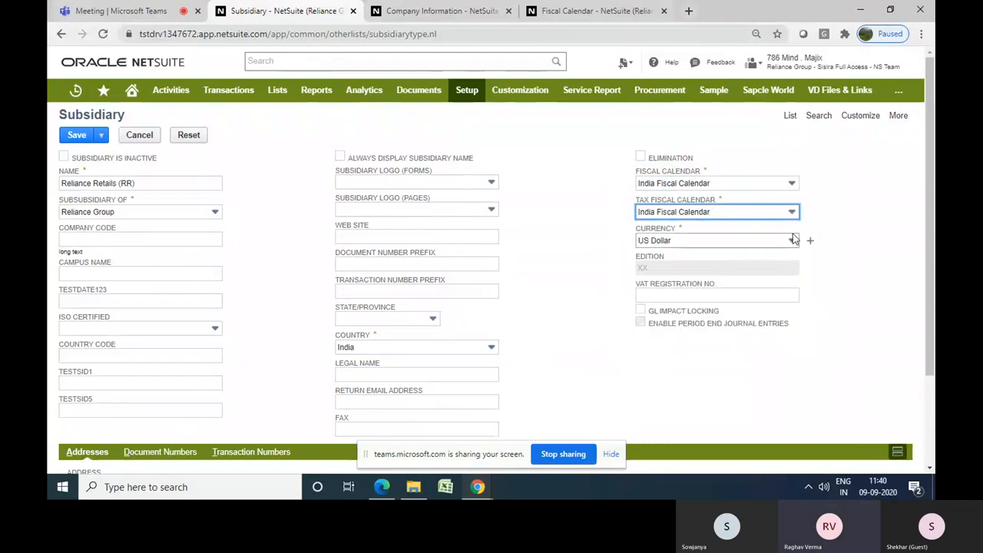
- Set the currency of Reliance Retails (RR) to Indian Rupee and save the subsidiary record
left_click(794, 239)
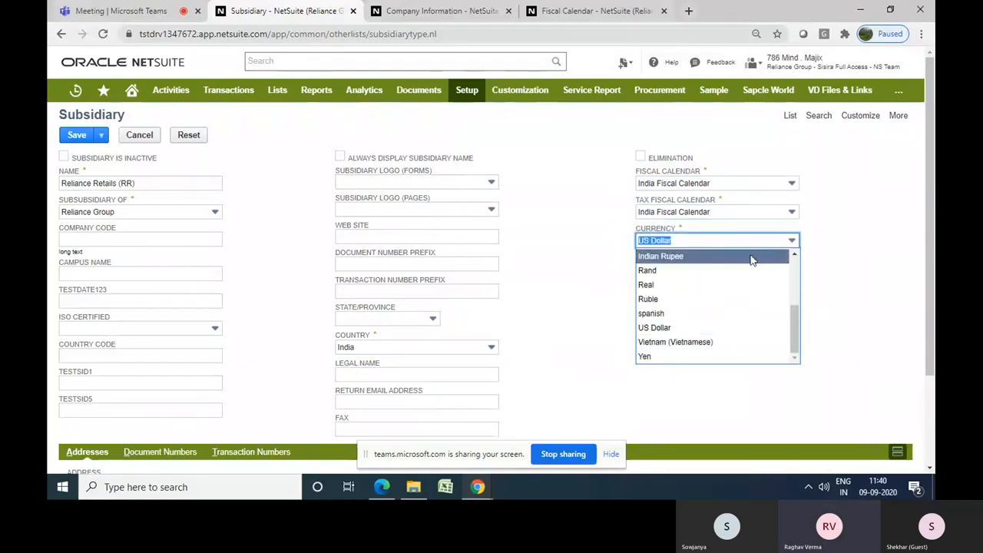
left_click(751, 258)
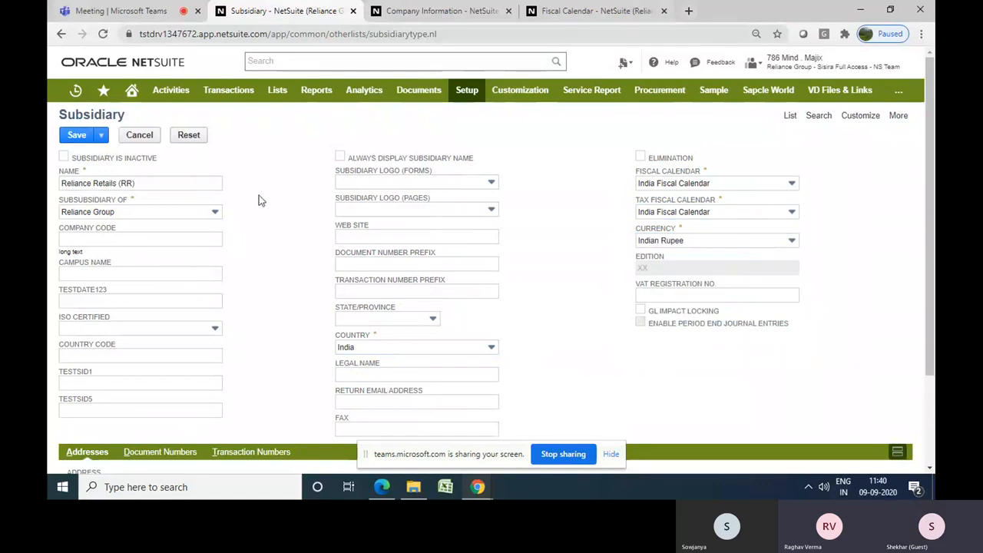
left_click(75, 141)
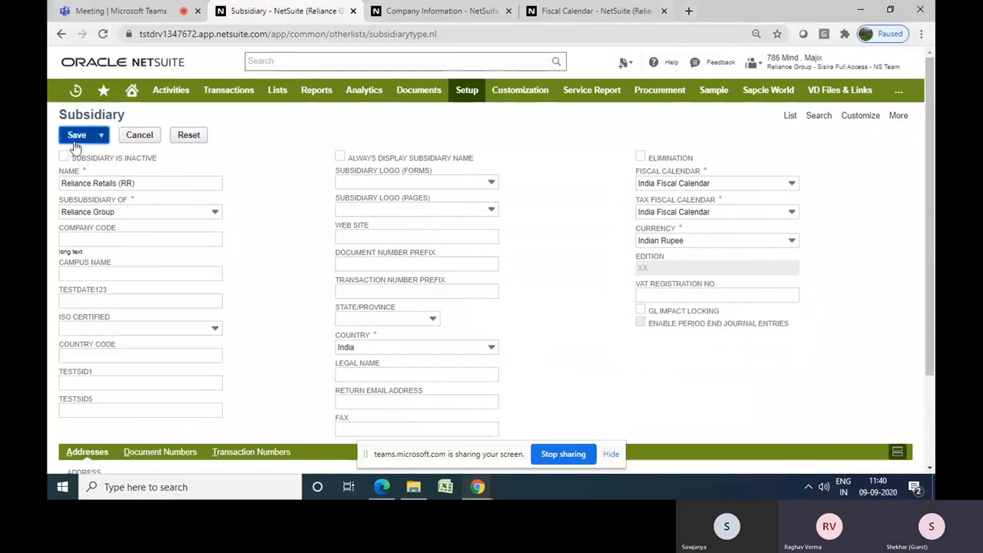
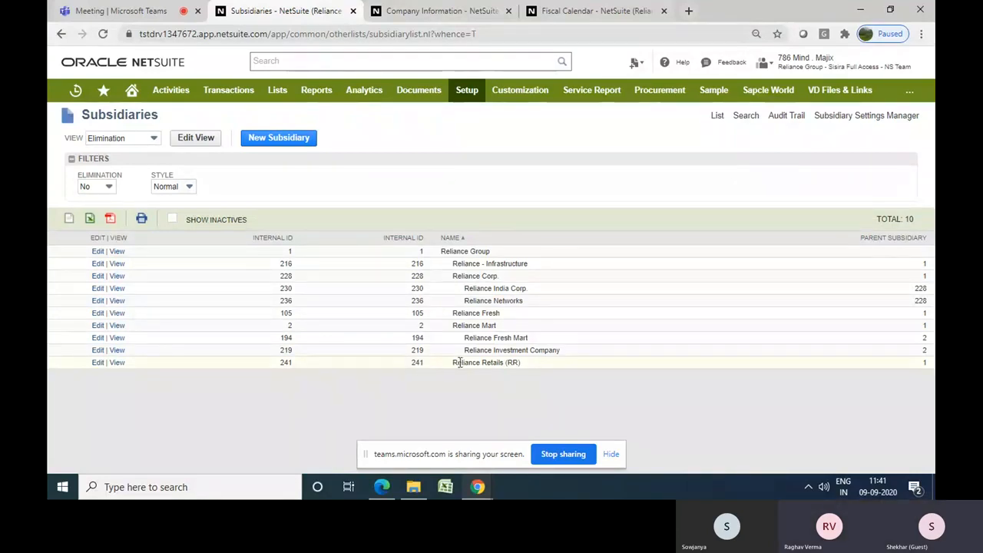
- Locate and highlight the name Reliance Retails (RR) in the subsidiaries list
double_click(466, 362)
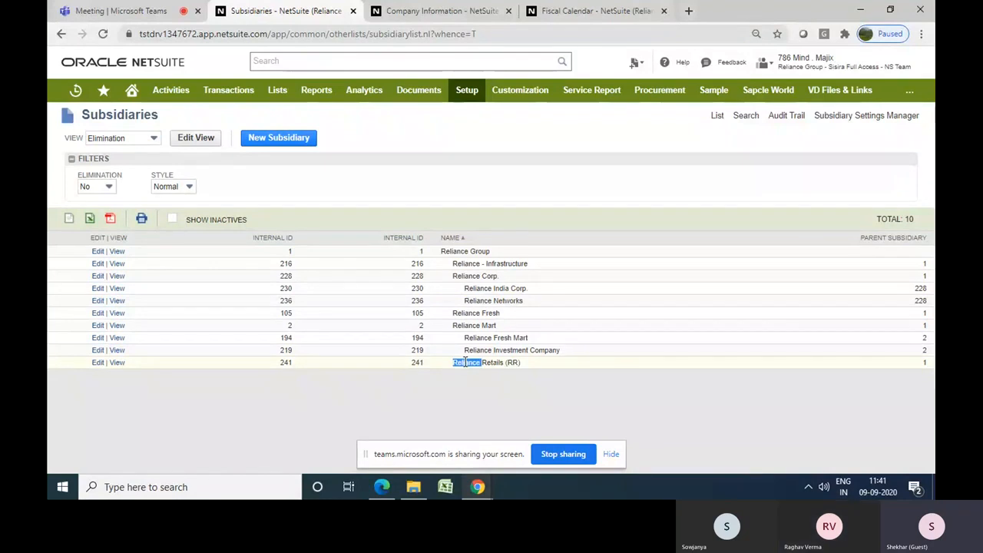
double_click(492, 364)
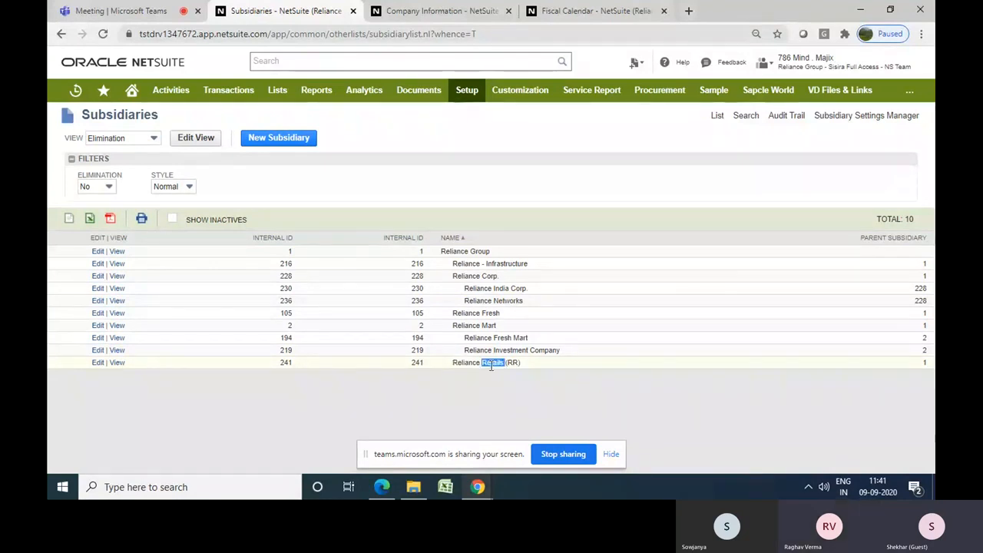
left_click_drag(453, 363, 526, 367)
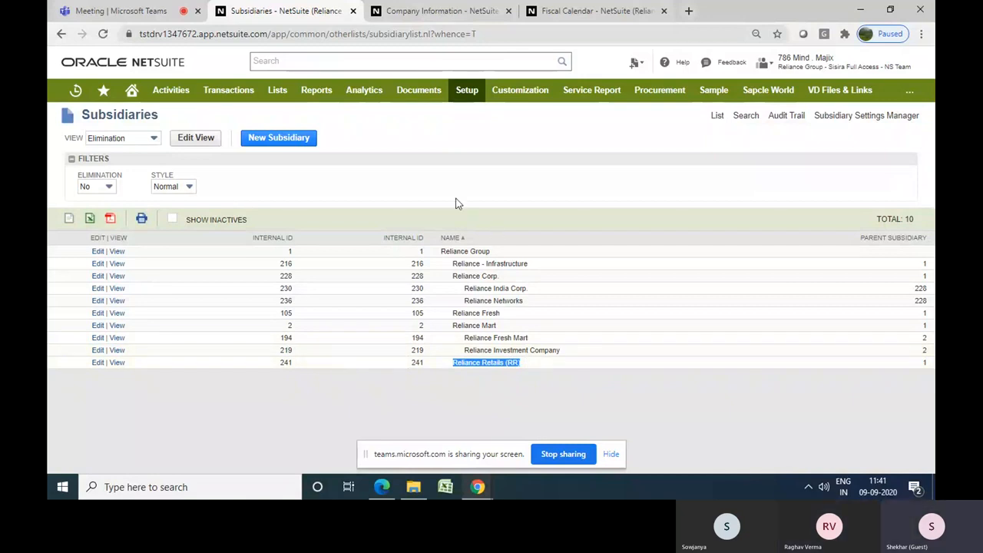
- Open the list of departments from the company classifications
mouse_move(467, 90)
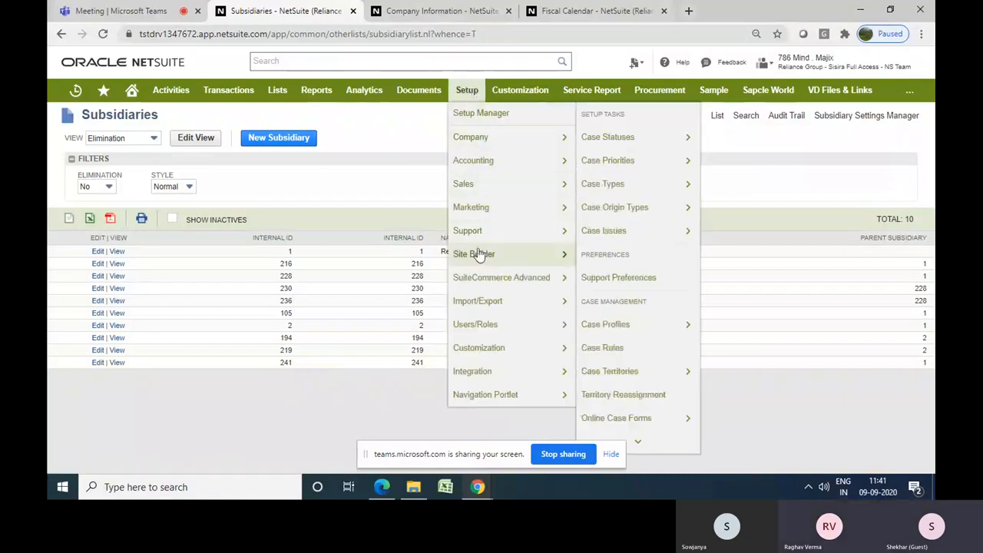
mouse_move(482, 267)
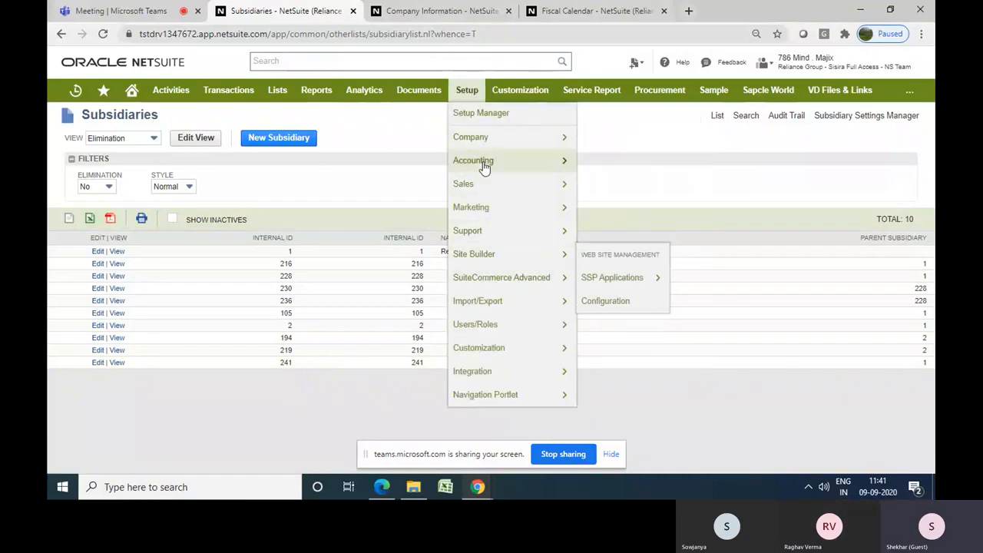
mouse_move(478, 143)
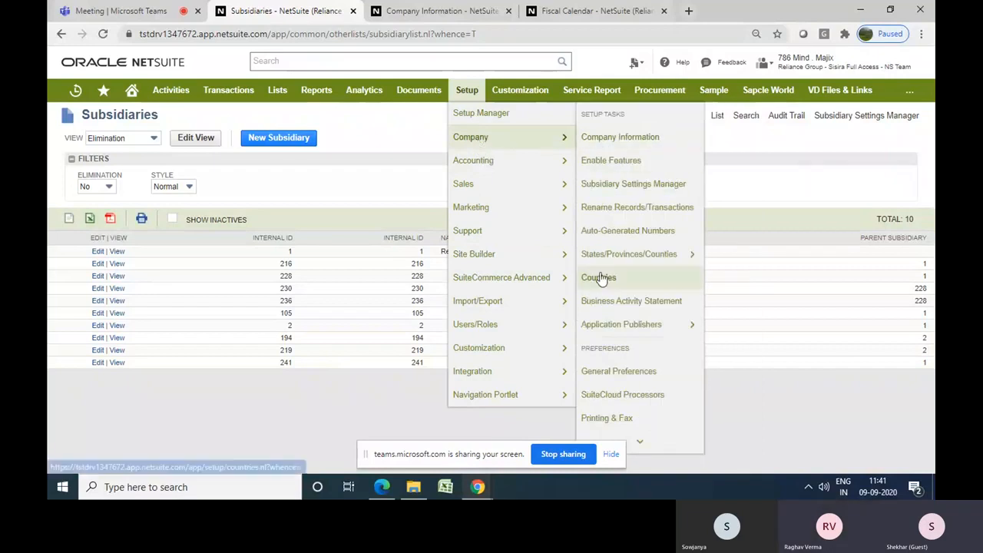
mouse_move(638, 440)
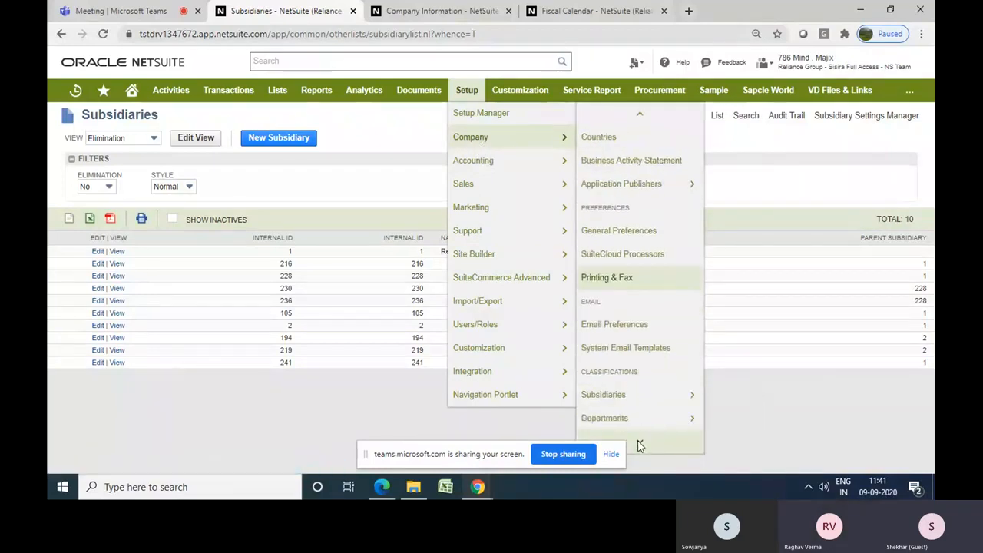
mouse_move(614, 235)
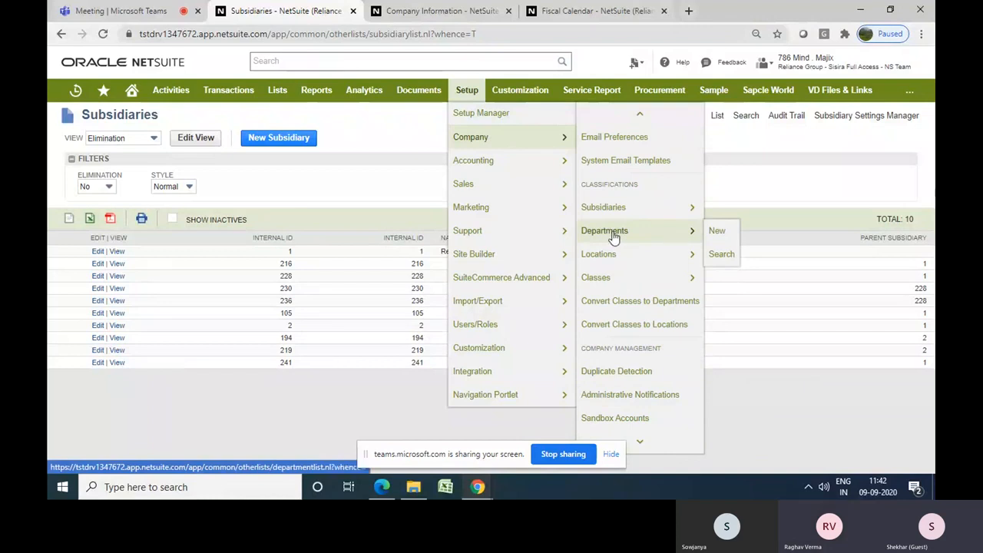
left_click(615, 236)
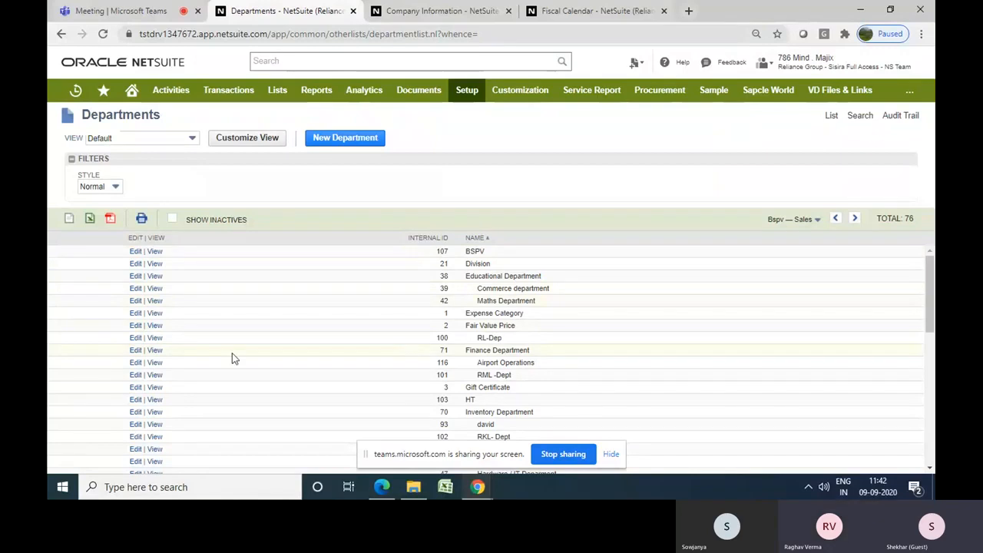
- Open the Finance Department record for editing, review its Reliance Group assignment with Include Children enabled, and save it
left_click(136, 354)
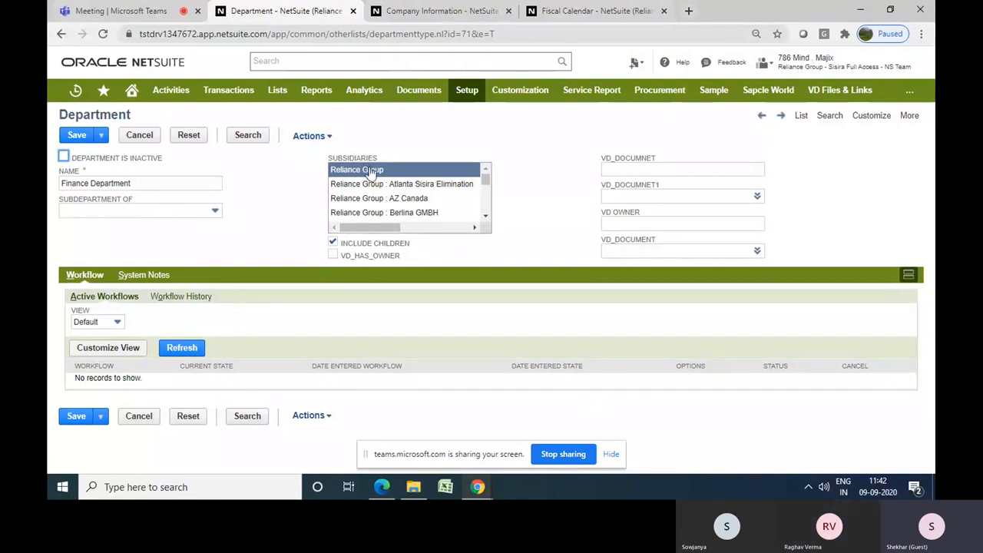
left_click(334, 242)
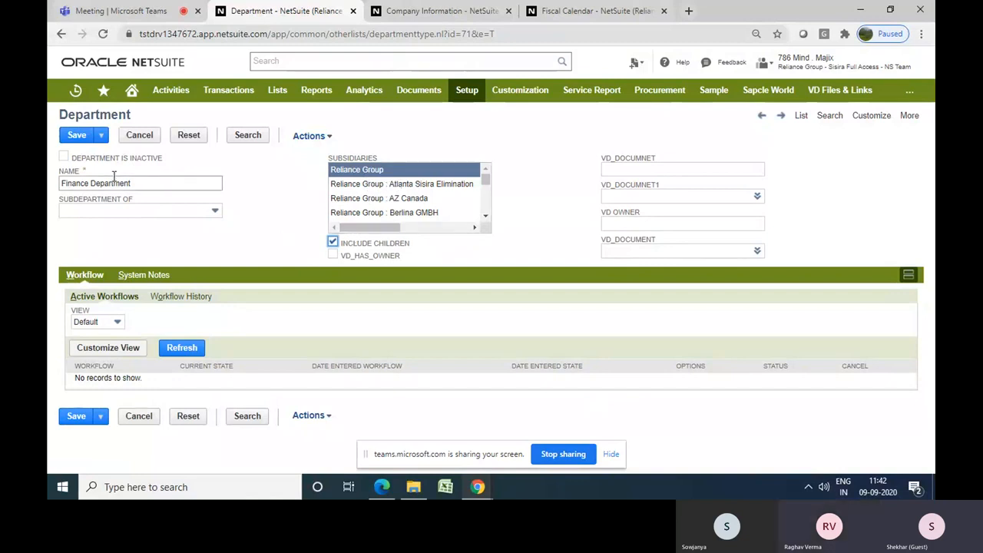
left_click(76, 136)
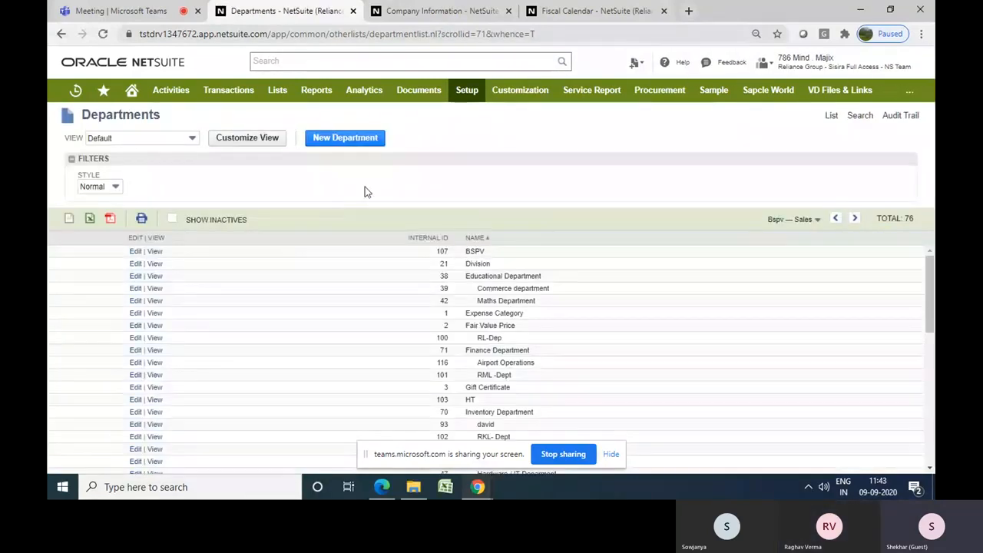
- Start a new department record and review its name field and the available parent departments
left_click(336, 143)
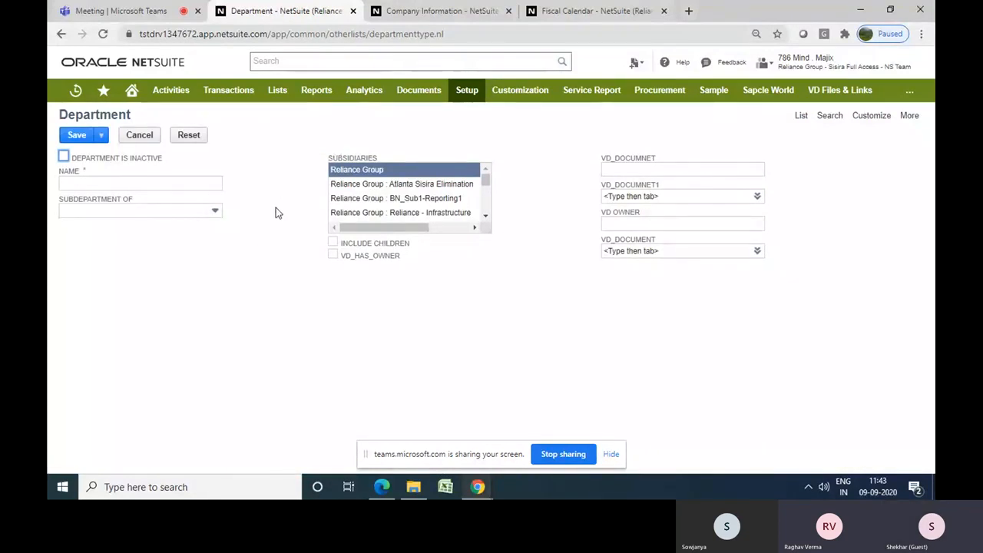
left_click(205, 186)
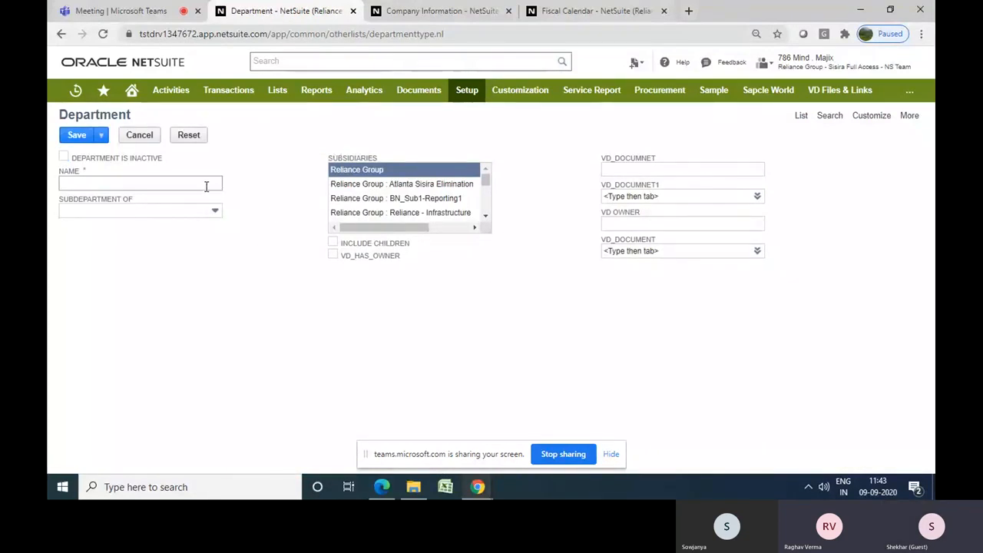
left_click(190, 181)
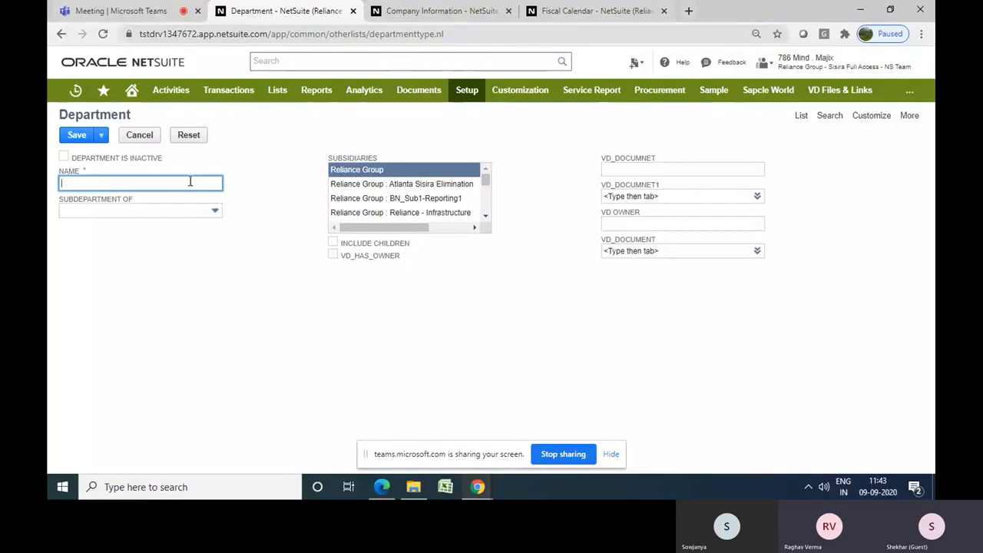
left_click(214, 214)
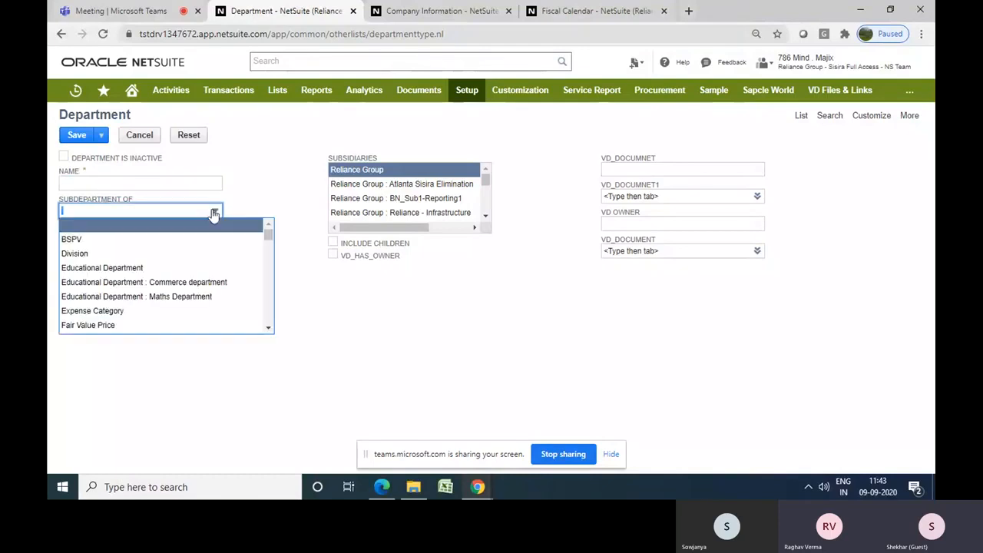
- Try Reliance Retails (RR) as the new department's subsidiary, switch it to Reliance Group and enable Include Children
left_click_drag(487, 181, 488, 209)
left_click(455, 218)
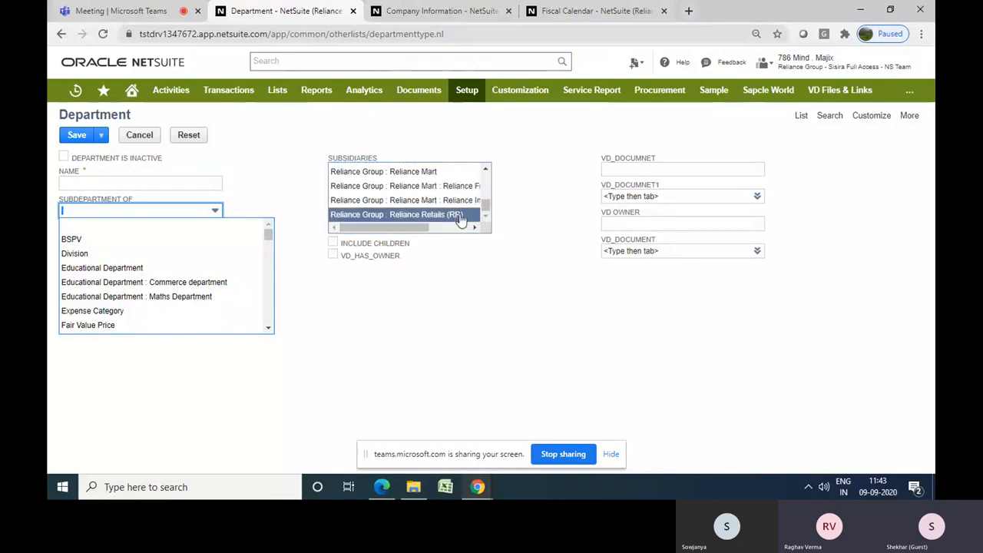
left_click_drag(482, 209, 484, 180)
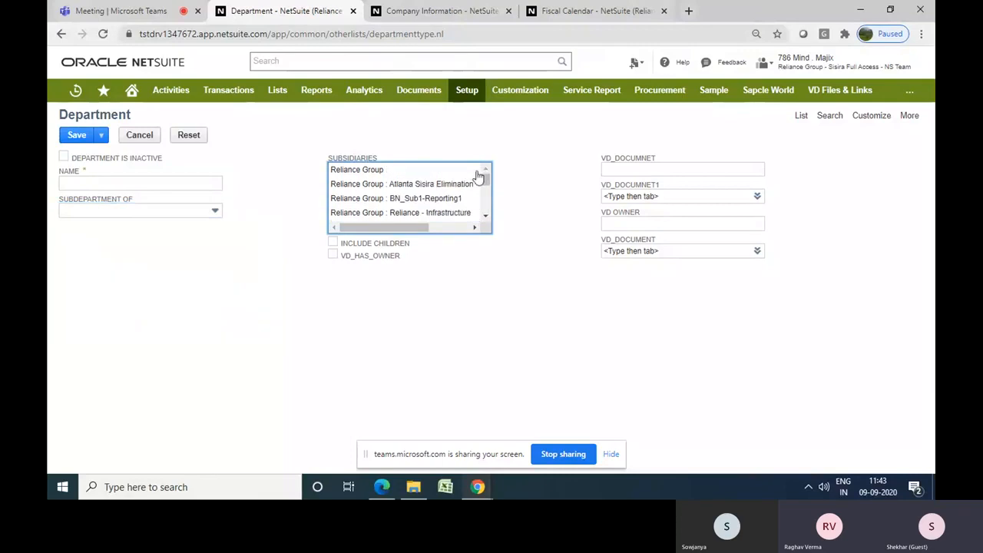
left_click(450, 174)
left_click(333, 243)
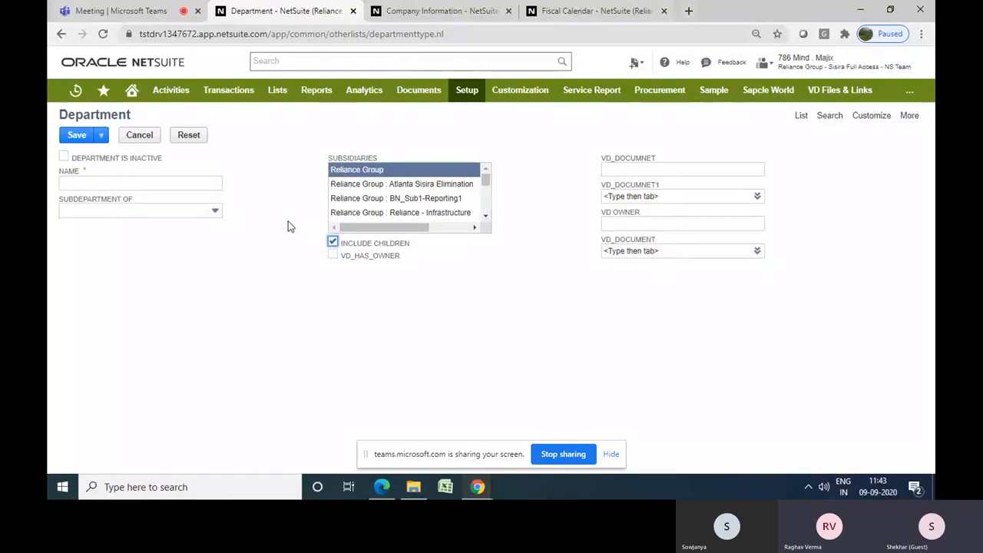
- Switch to the training PDF to review the Subsidiary Structure diagram, and return to the NetSuite department form
left_click(380, 482)
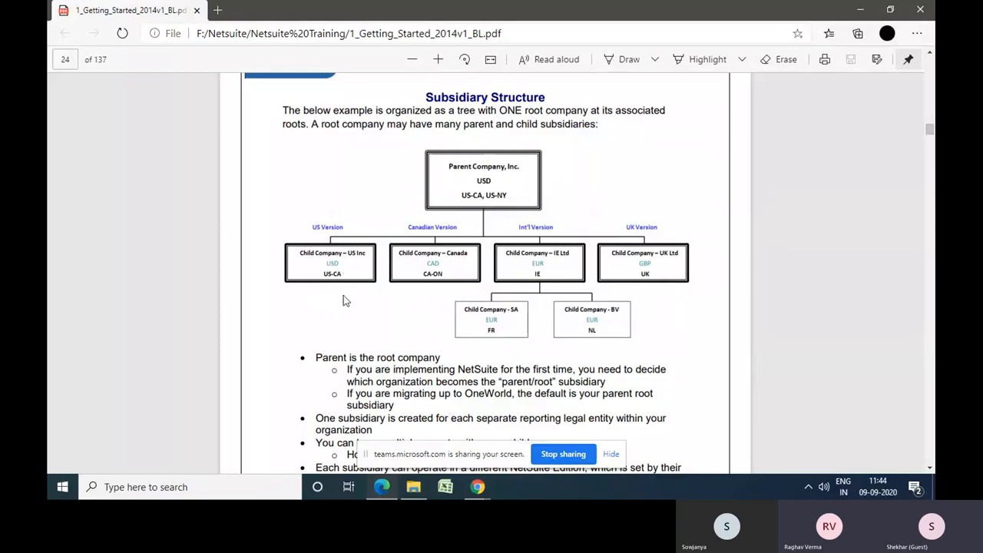
left_click(476, 486)
left_click(436, 453)
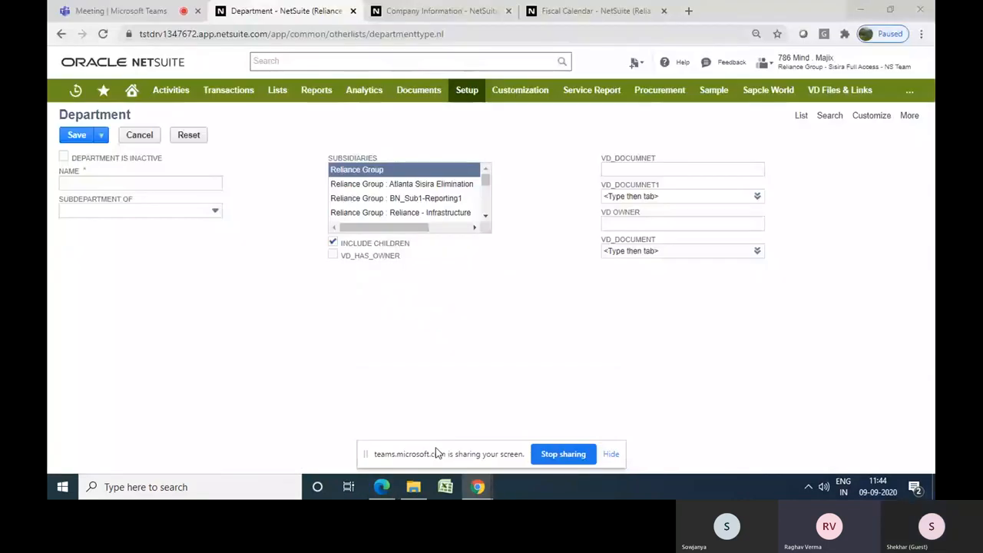
- Discard the unsaved new department and return to the departments list
left_click(209, 183)
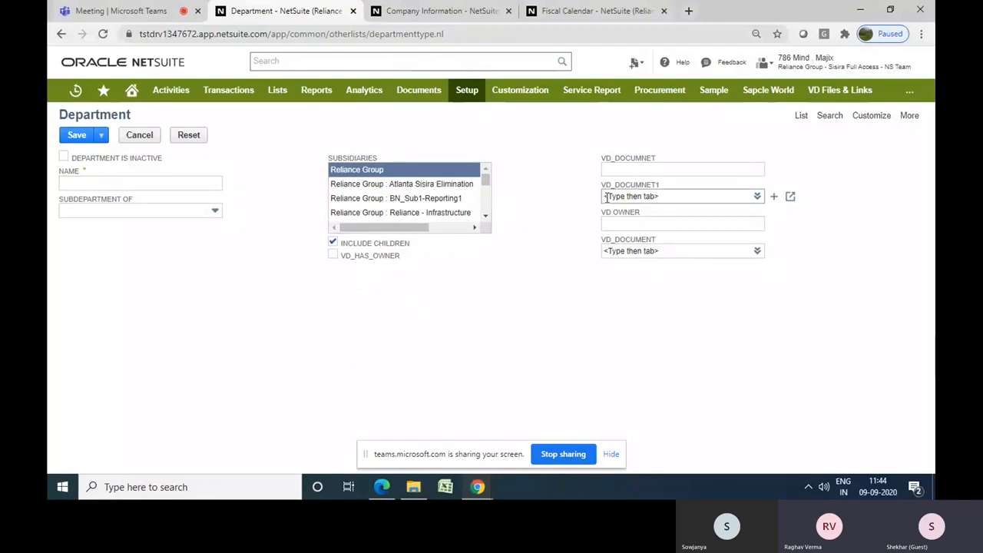
left_click(801, 116)
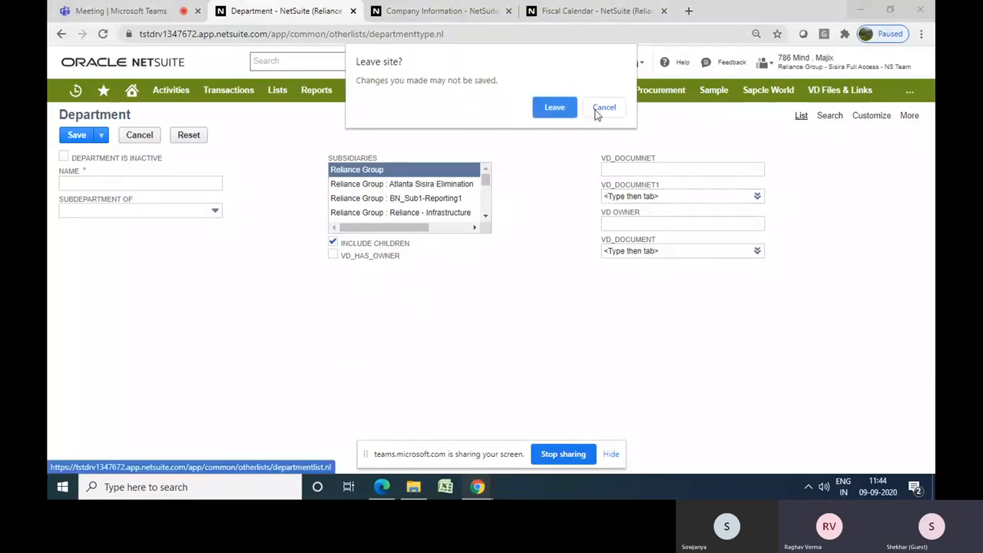
left_click(559, 109)
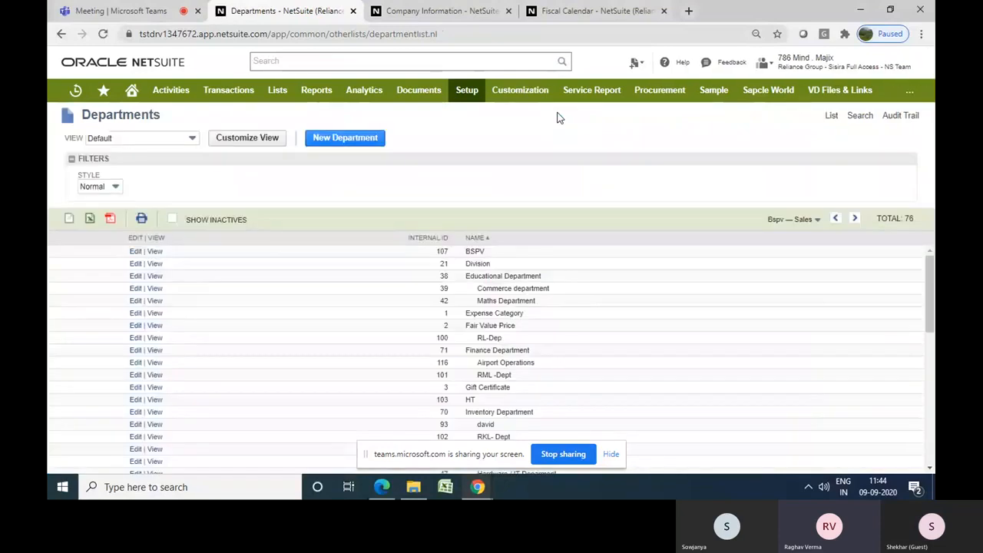
- Open the company's Locations list from the classifications setup
mouse_move(467, 137)
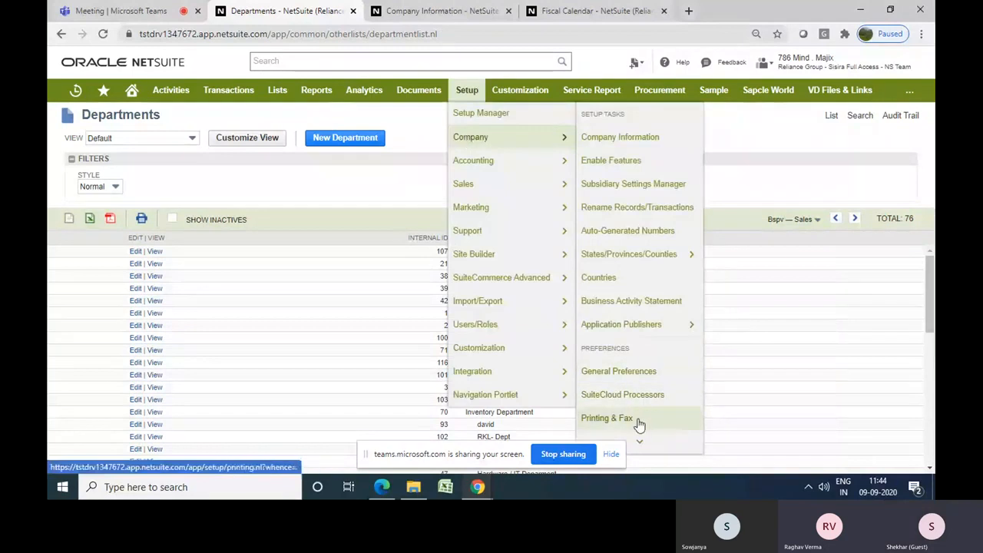
mouse_move(640, 440)
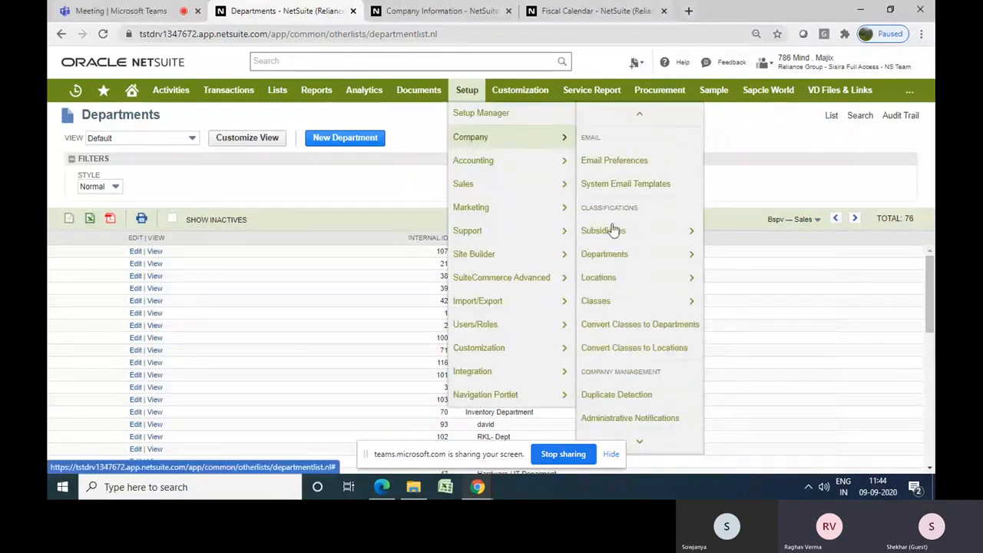
mouse_move(616, 277)
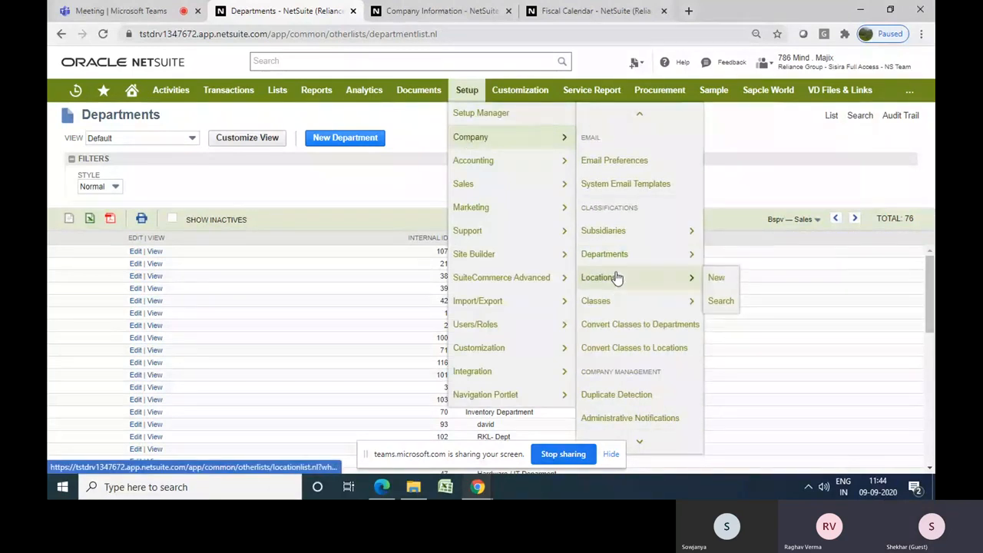
left_click(623, 278)
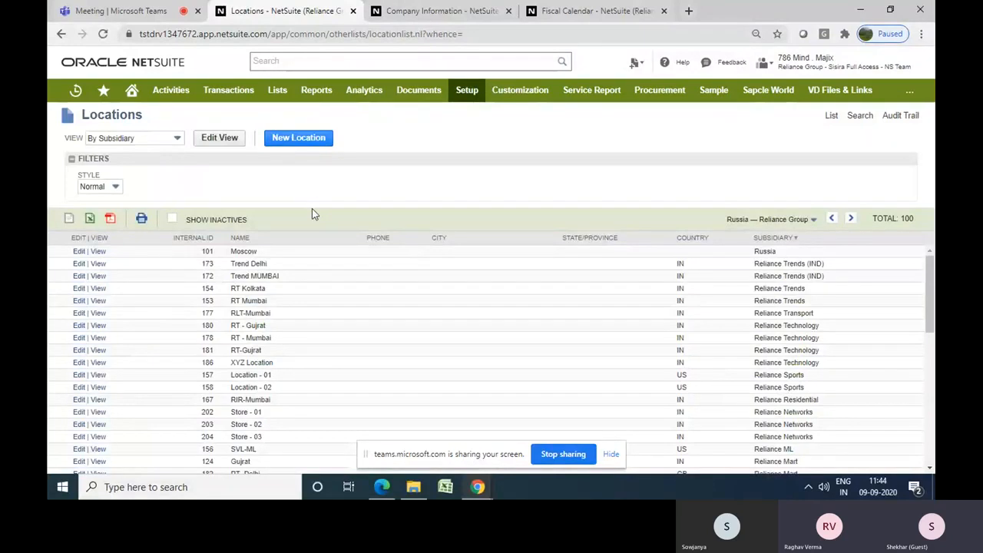
- Try to create a new location record, and return to the locations list
left_click(283, 143)
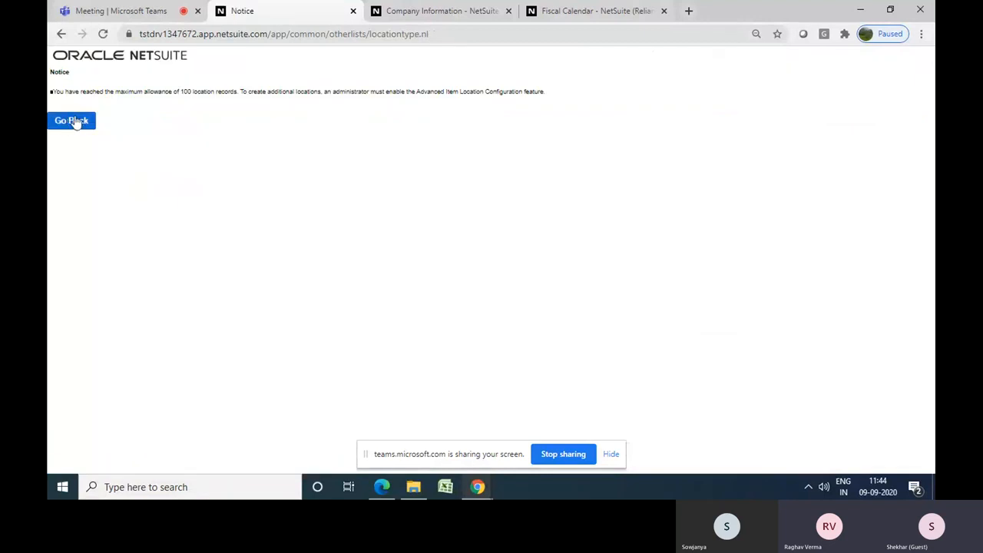
left_click_drag(124, 94, 228, 95)
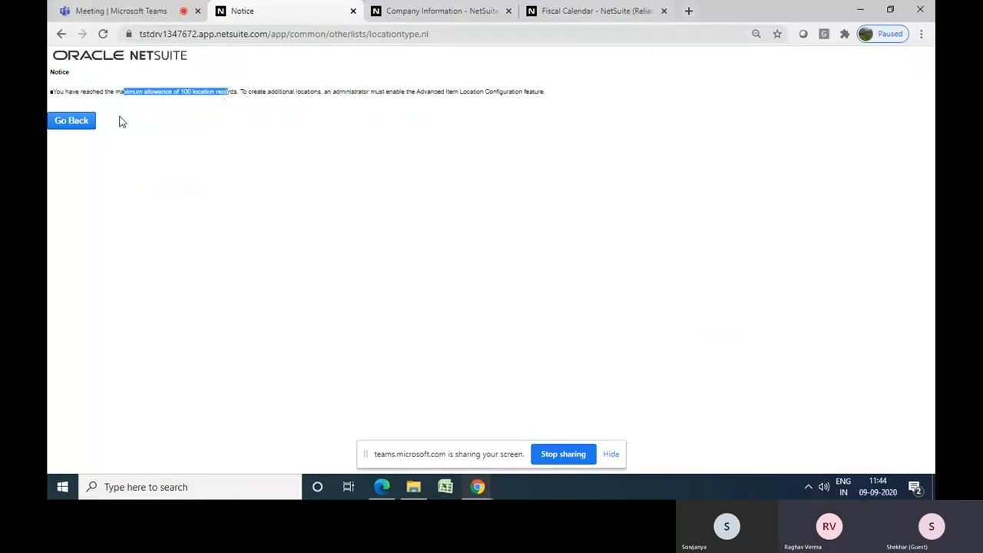
left_click(84, 127)
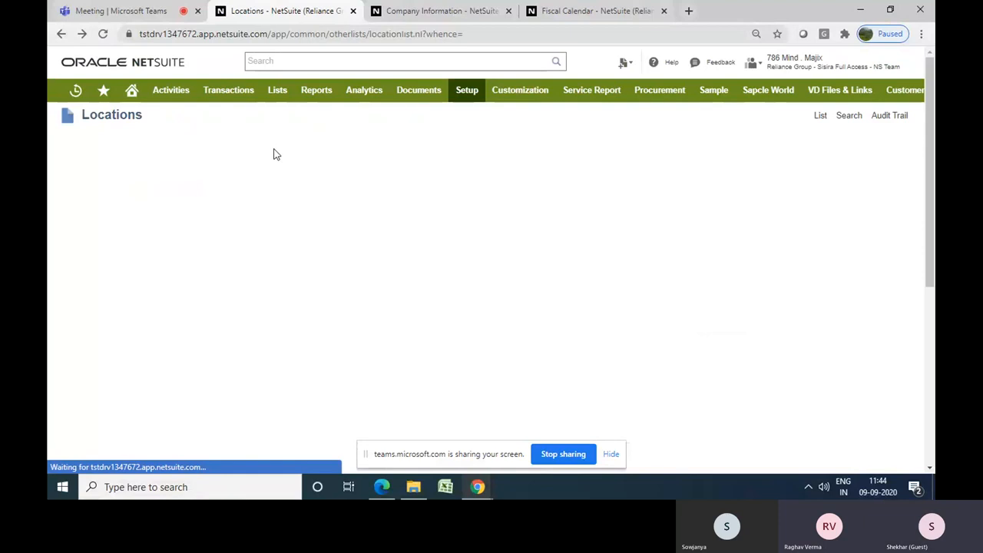
- Open the Test01 location of Reliance Mart and the US_Atlanta location of Reliance Group for editing in separate browser tabs
scroll(455, 304, "down", 5)
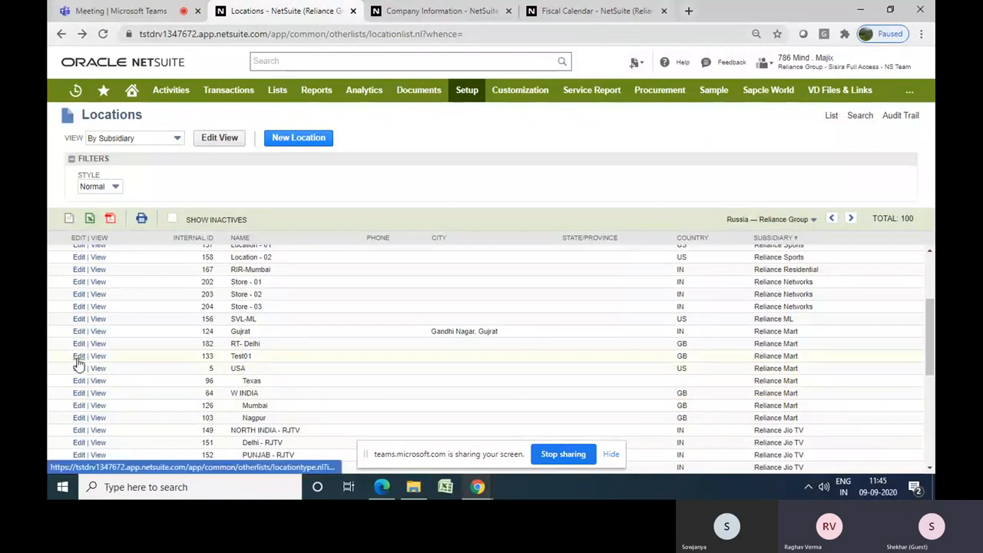
right_click(88, 359)
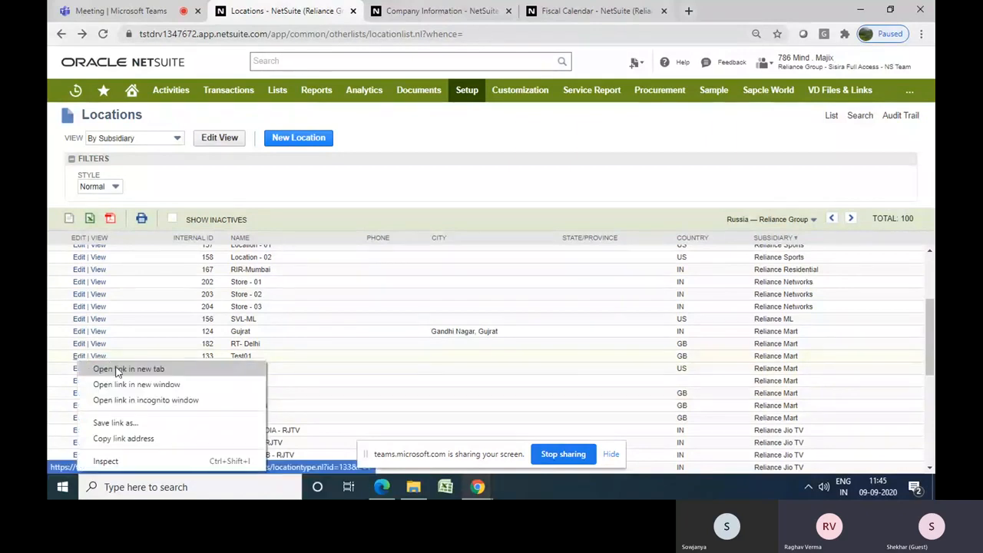
left_click(115, 368)
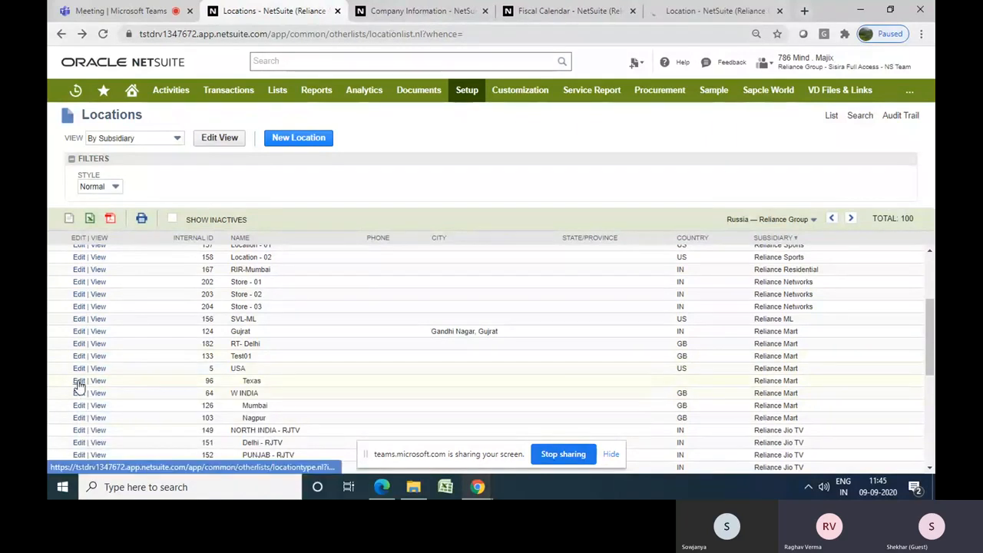
right_click(79, 383)
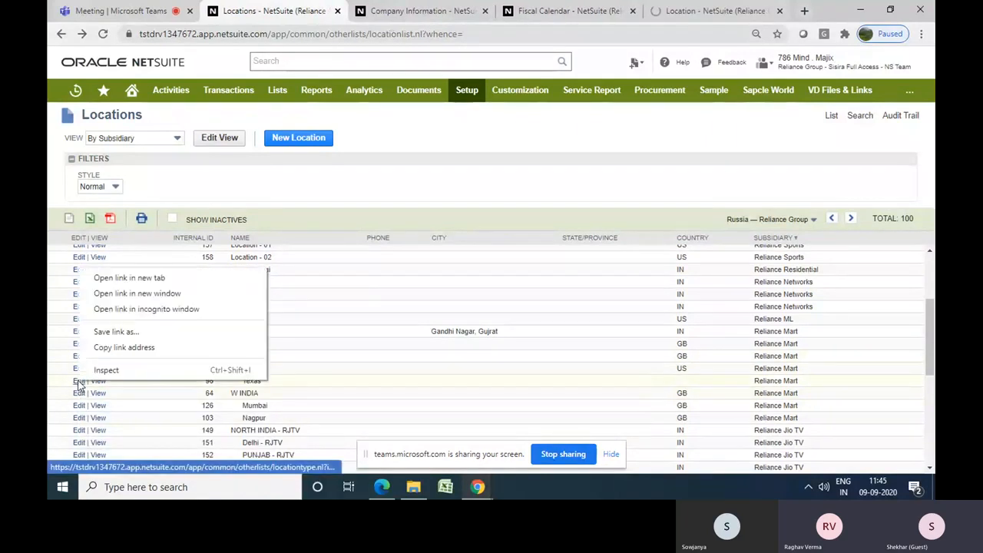
left_click(173, 419)
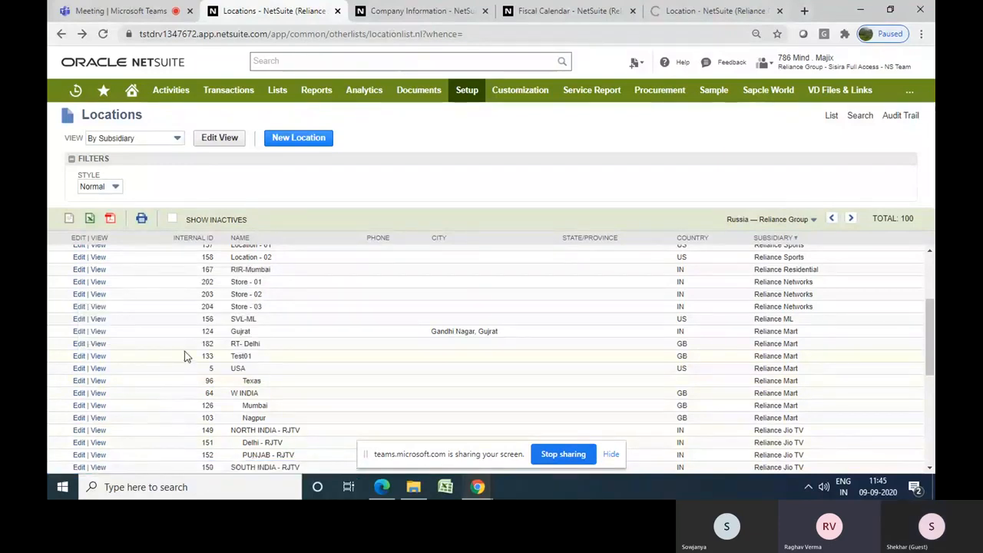
scroll(177, 387, "down", 3)
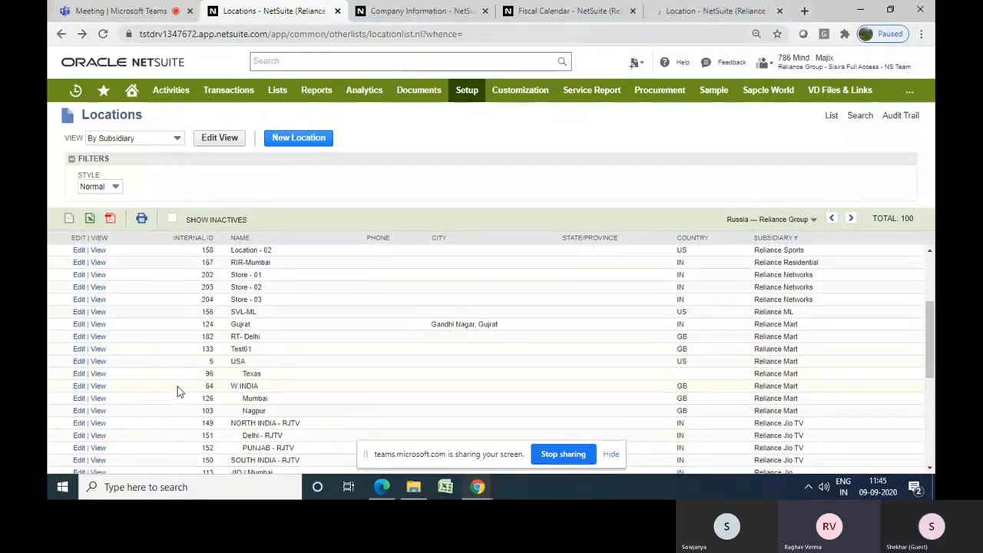
scroll(178, 391, "down", 6)
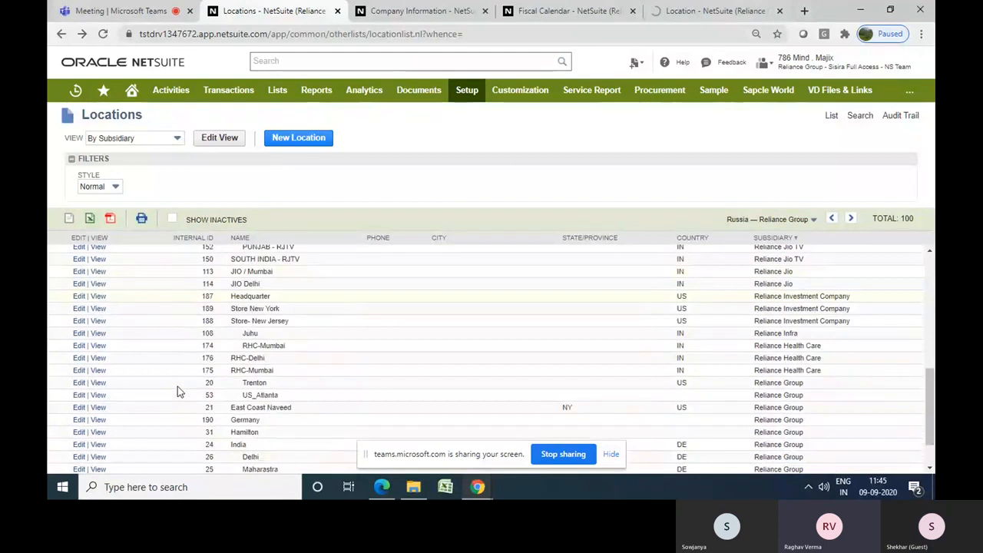
scroll(150, 386, "down", 1)
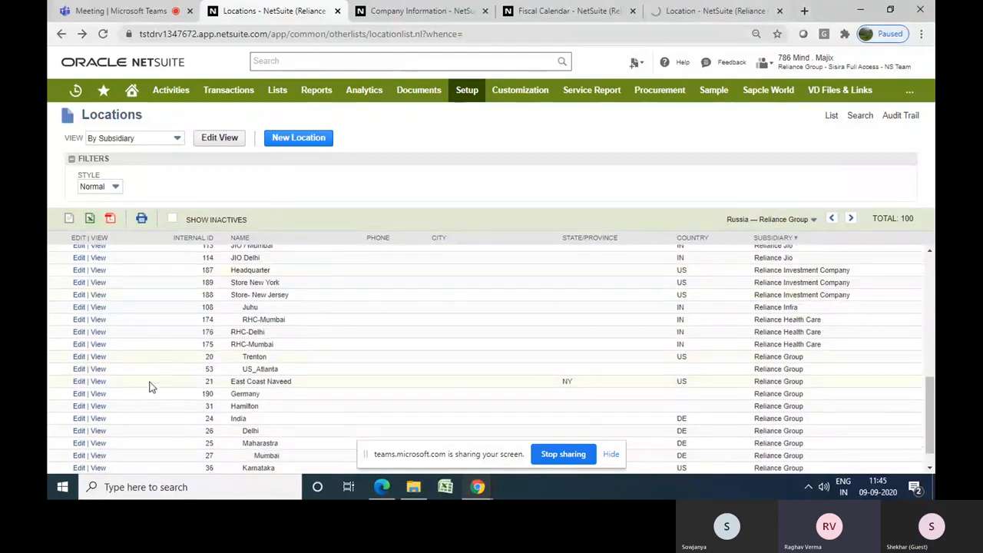
right_click(81, 358)
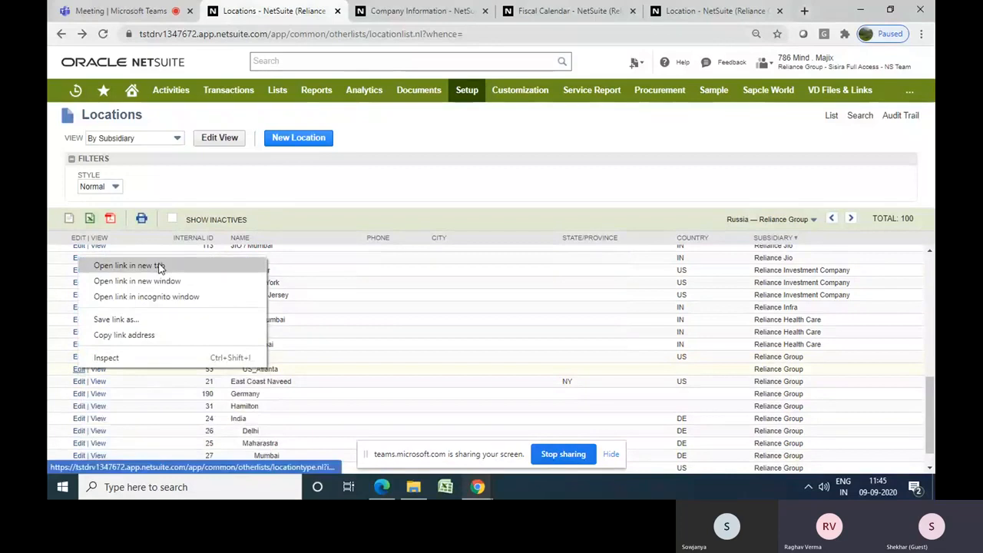
left_click(160, 265)
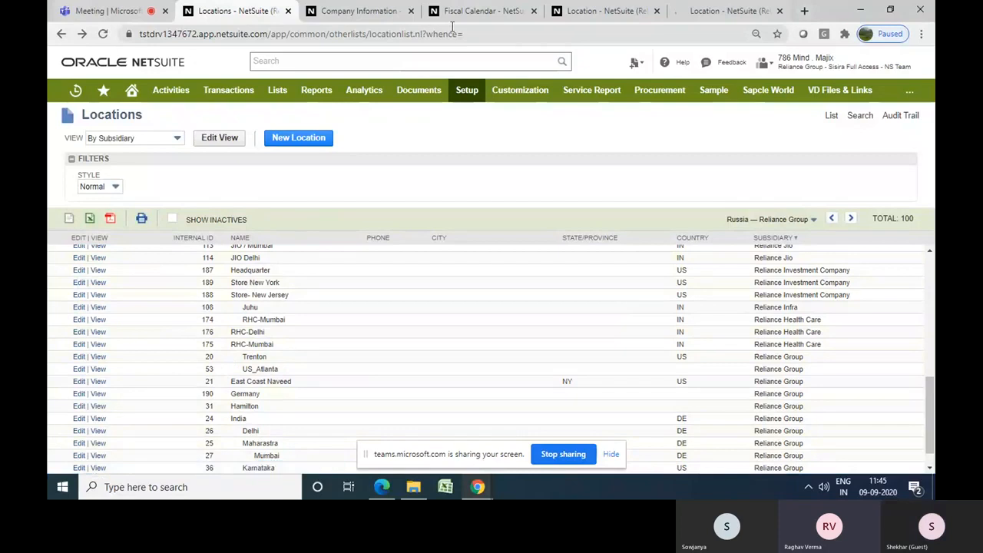
- Mark the Test01 and US_Atlanta locations as inactive and save both records
left_click(572, 12)
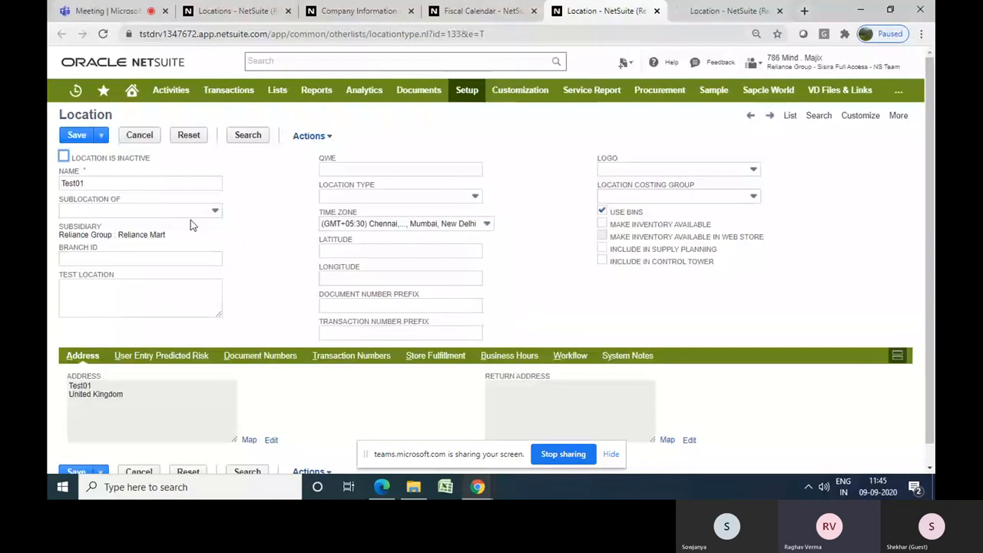
left_click(64, 157)
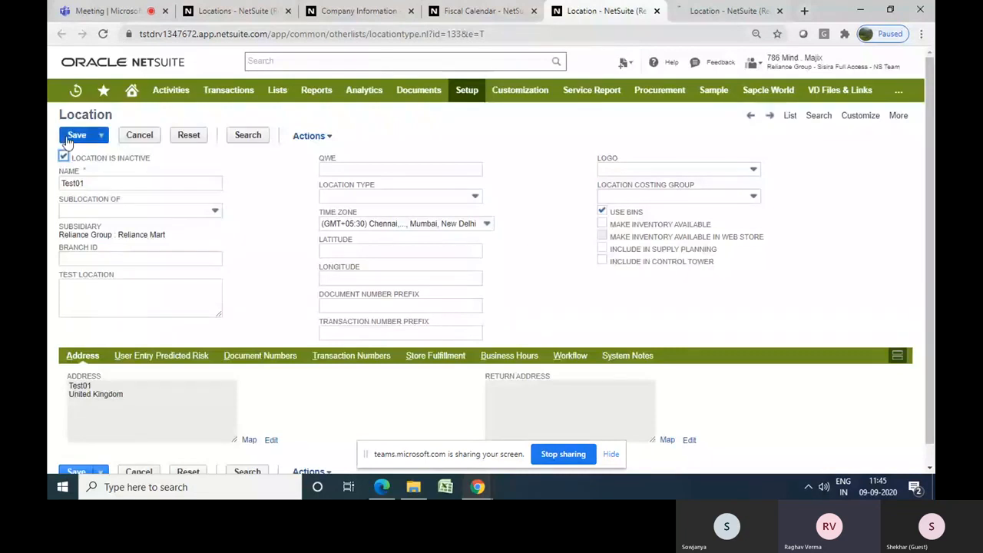
left_click(77, 135)
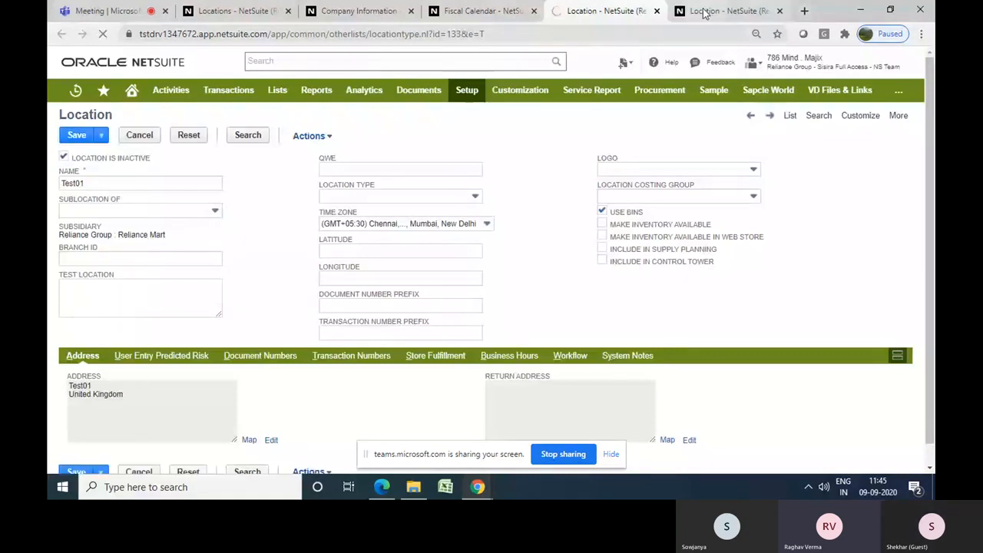
left_click(704, 12)
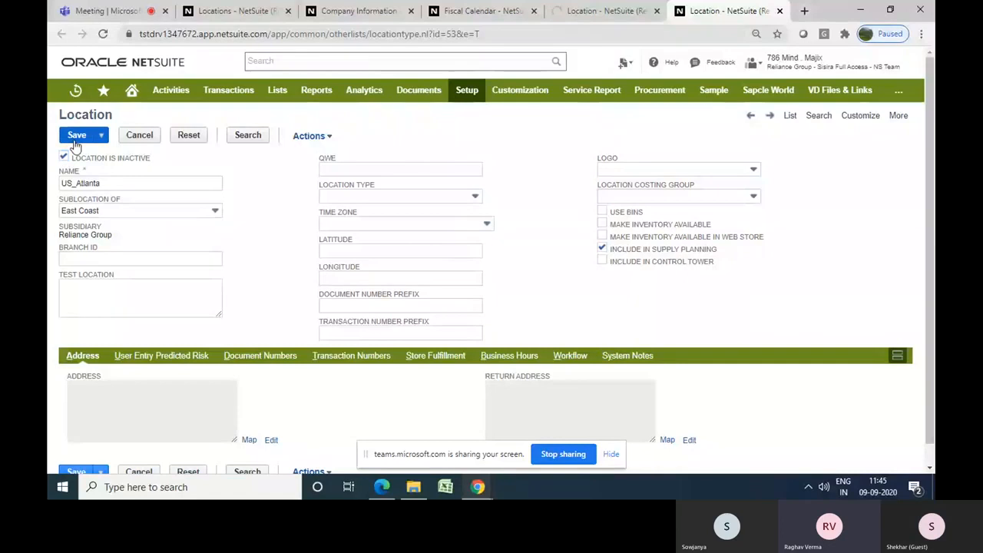
left_click(77, 135)
- Close the two extra location tabs and refresh the original locations list to check its total
left_click(612, 8)
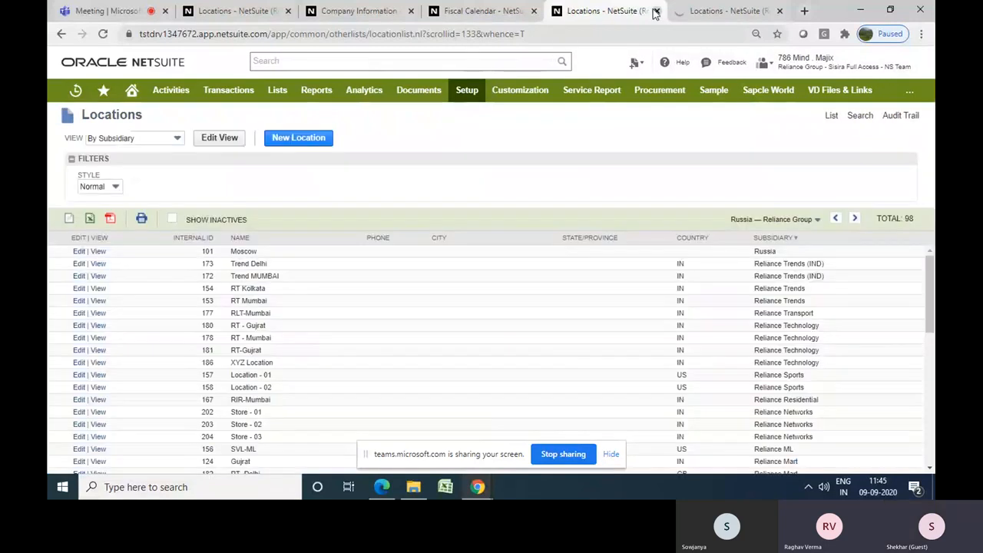
left_click(655, 11)
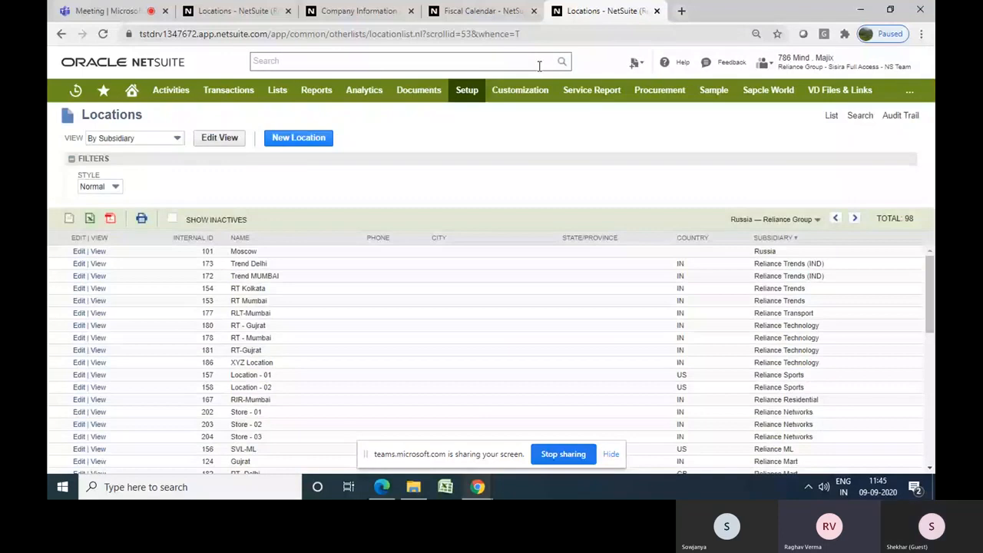
left_click(657, 10)
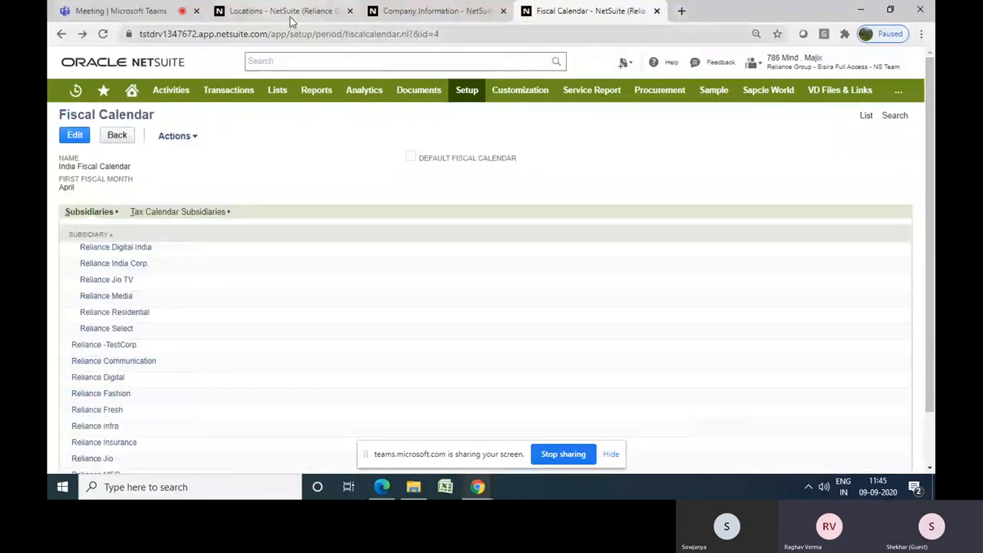
left_click(290, 21)
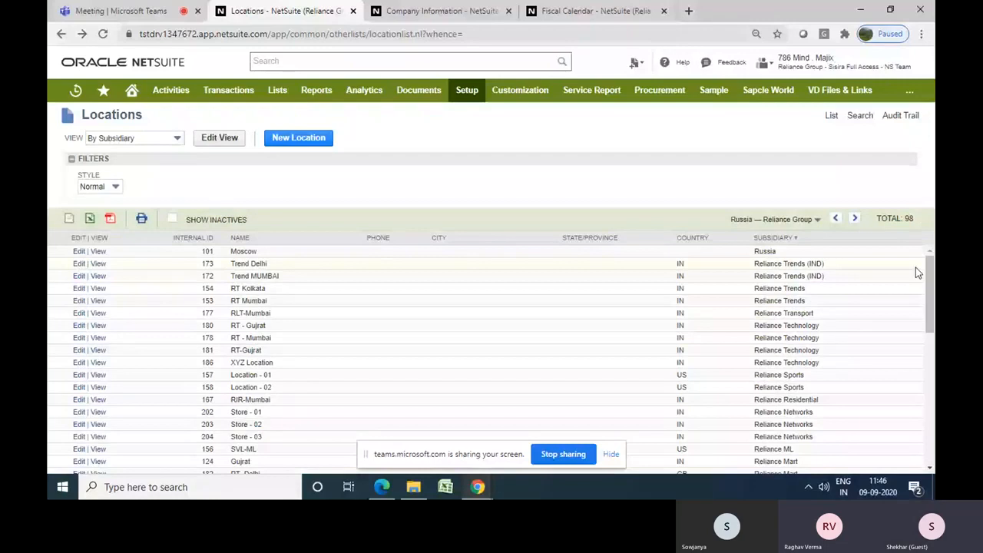
mouse_move(915, 221)
left_mouse_down()
mouse_move(878, 220)
mouse_move(913, 218)
left_mouse_up()
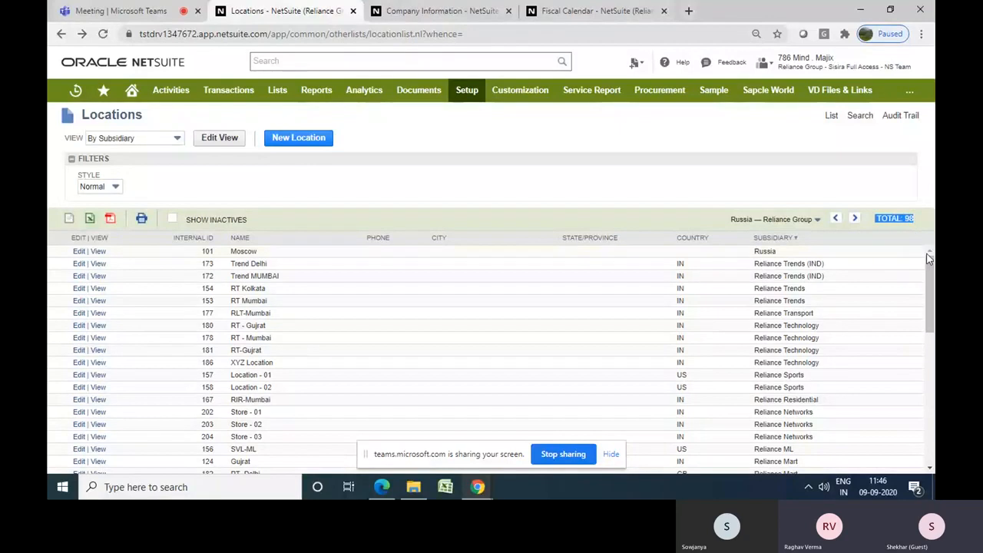
- Open both RHC-Mumbai locations, RHC-Delhi and the East Coast location in NY for editing in separate browser tabs
left_click_drag(930, 261, 931, 371)
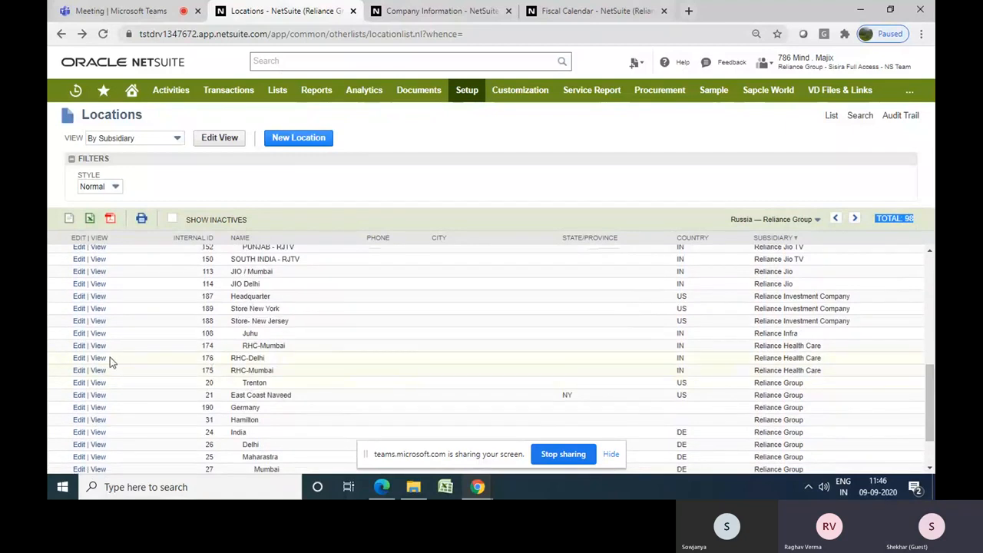
right_click(87, 352)
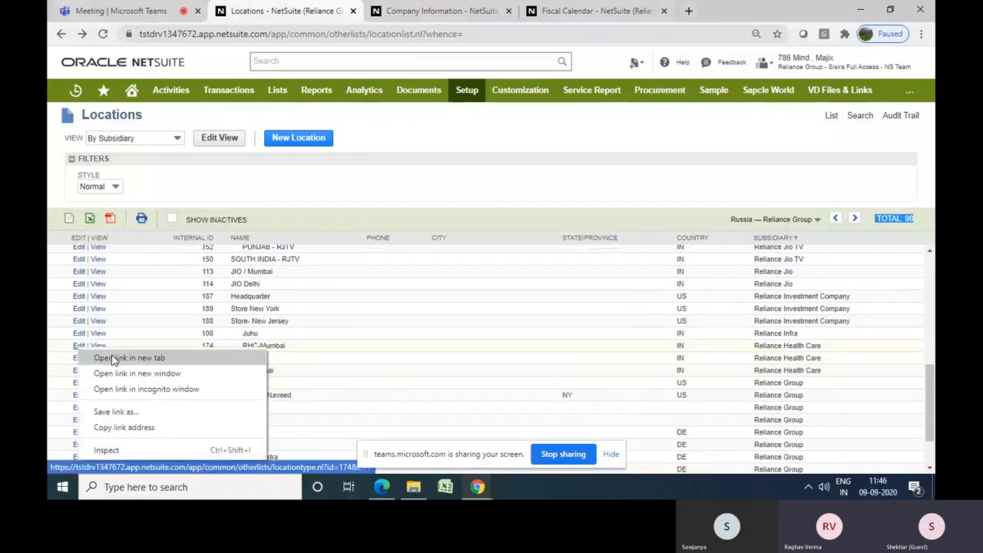
left_click(111, 359)
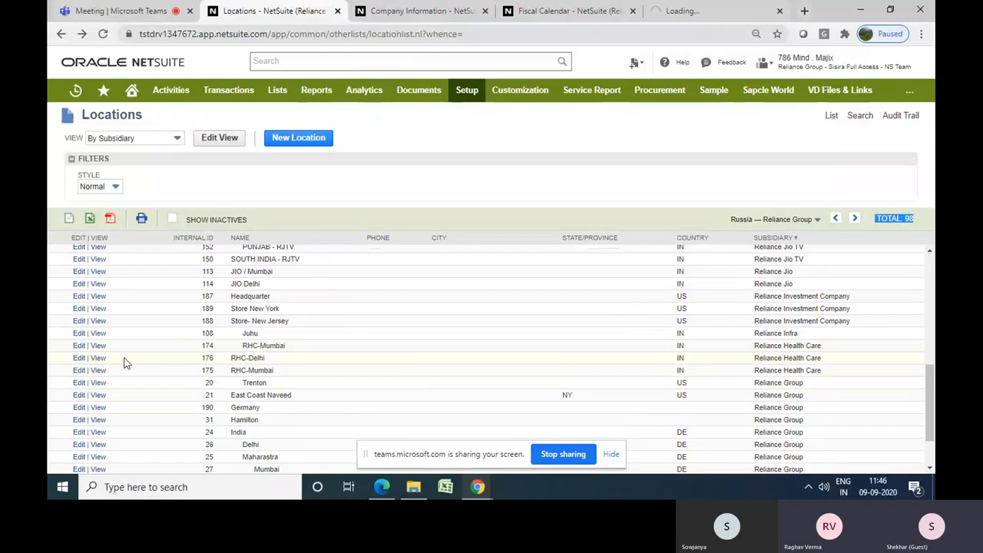
right_click(79, 361)
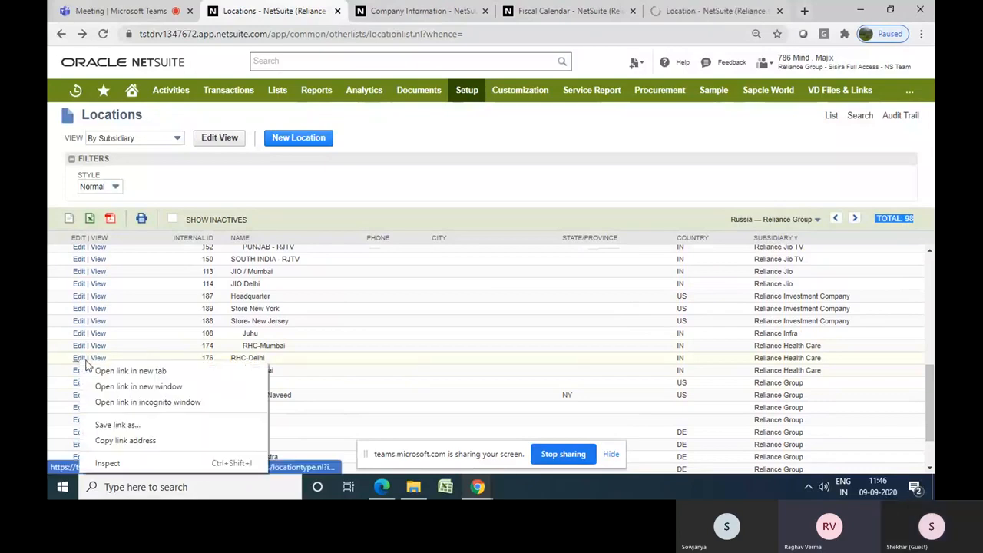
left_click(115, 370)
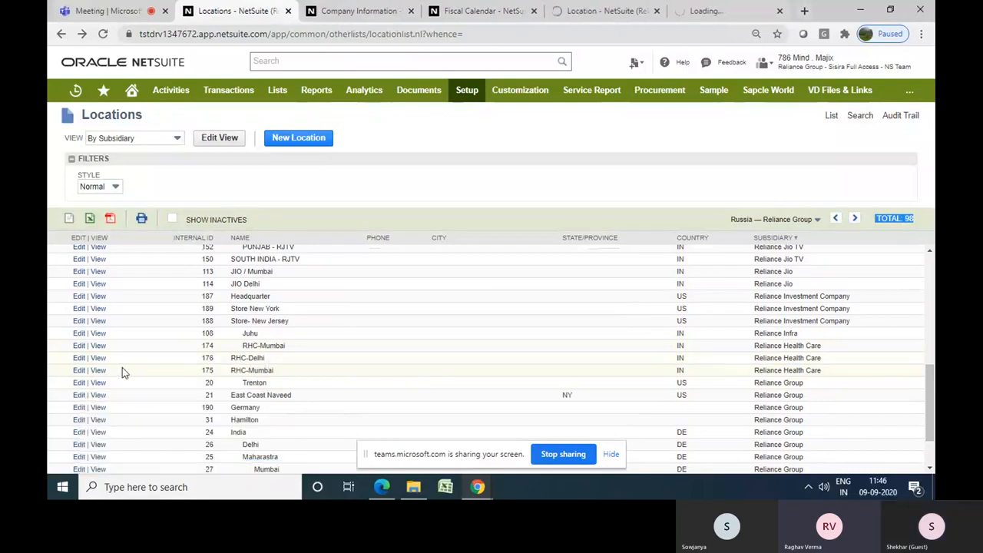
right_click(80, 371)
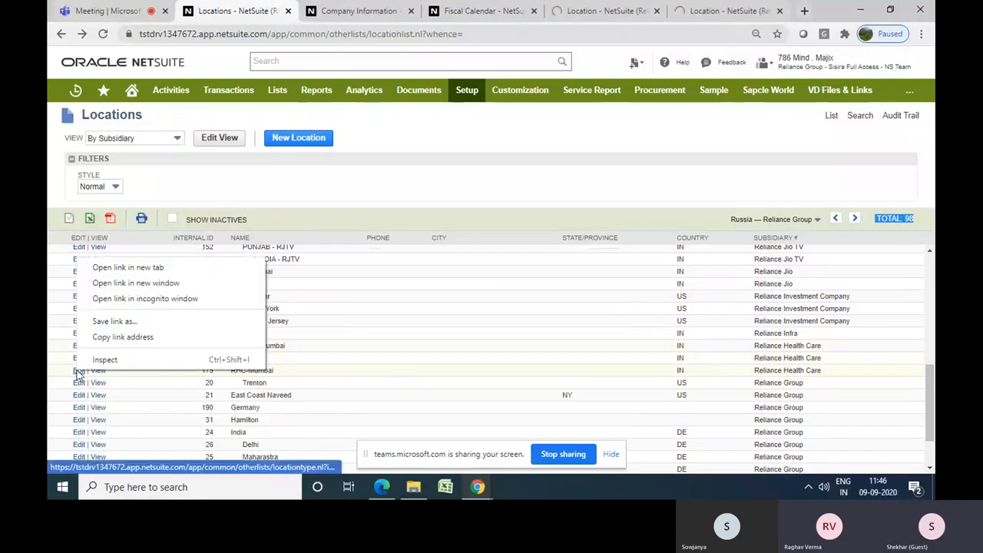
left_click(189, 268)
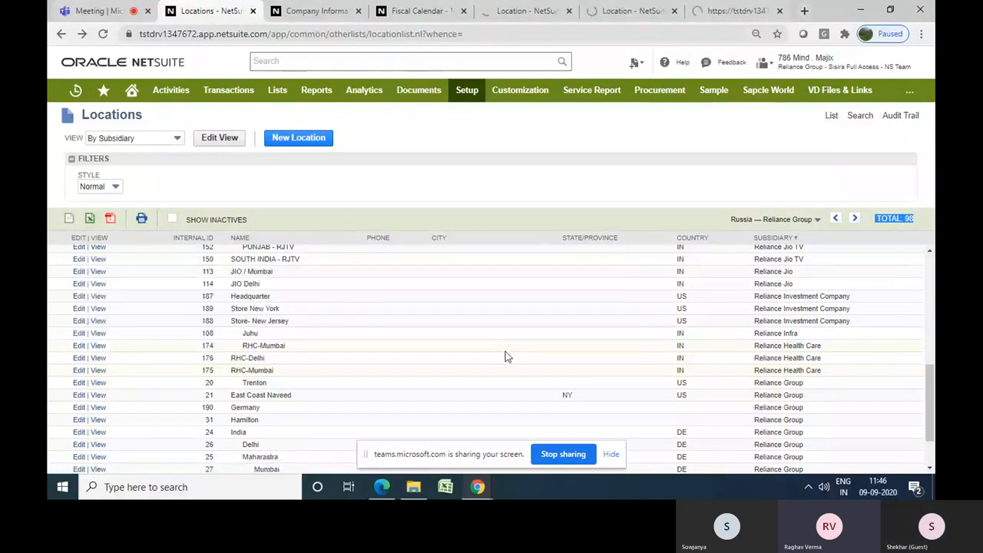
right_click(79, 396)
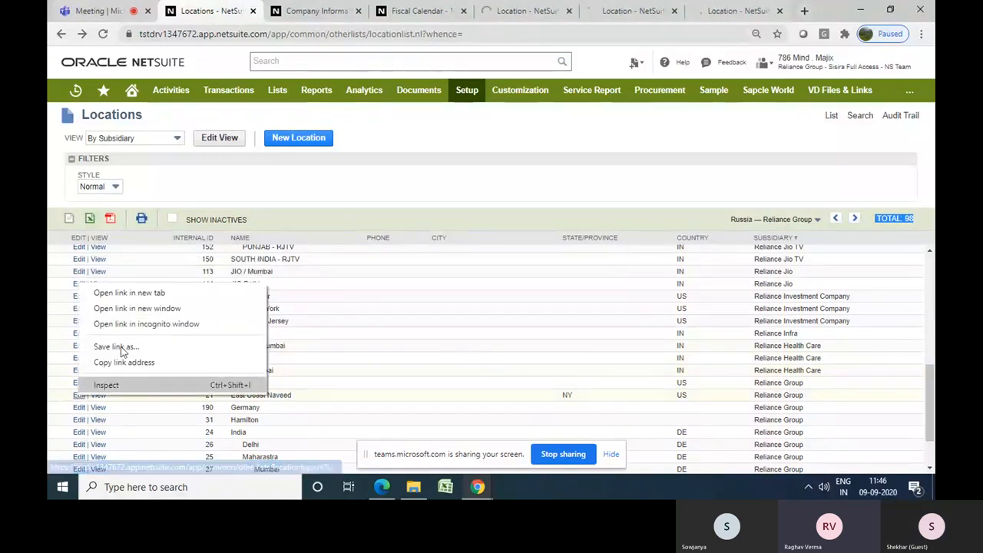
left_click(161, 294)
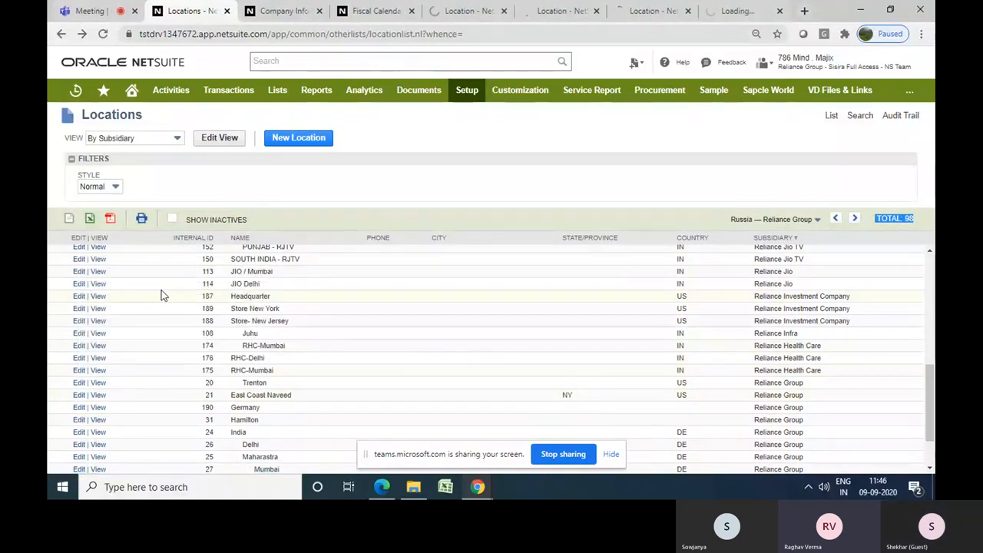
- Mark the RHC-Mumbai sublocation of RC-Gujrat and the RHC-Delhi location as inactive and save both records
left_click(465, 11)
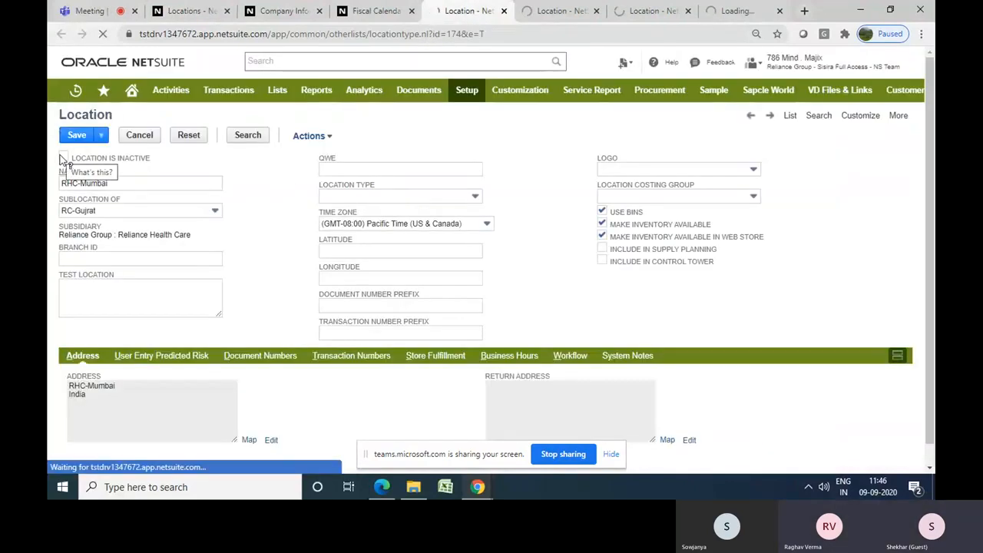
left_click(63, 158)
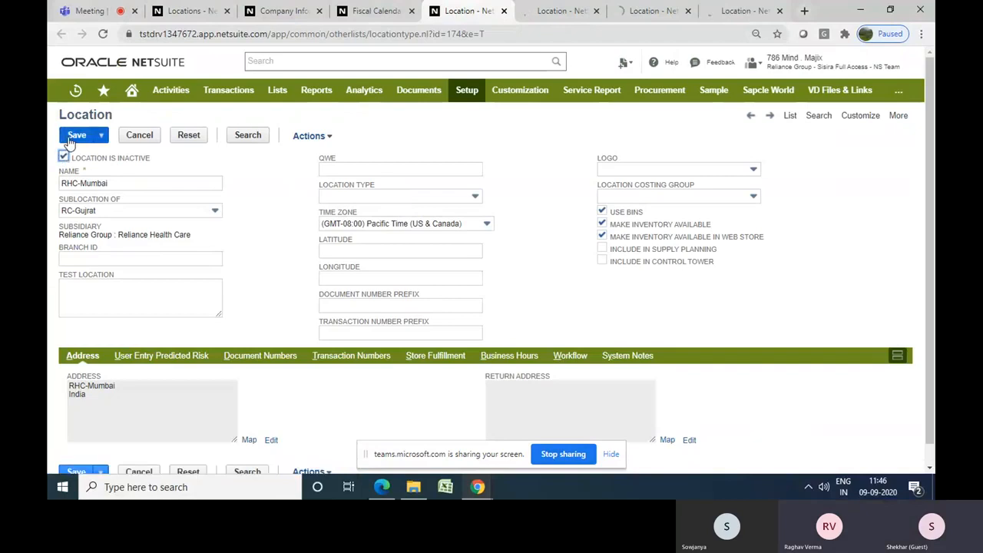
left_click(70, 141)
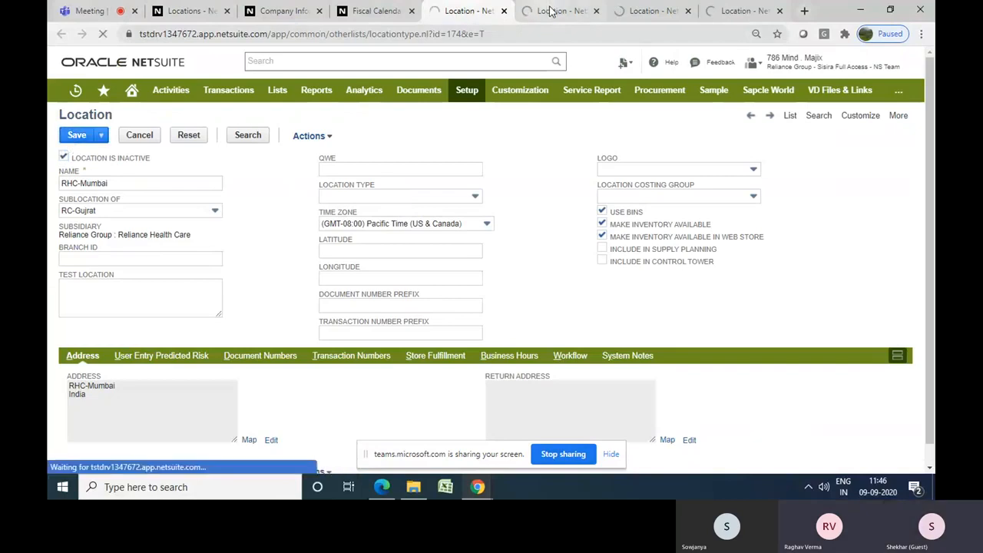
left_click(548, 10)
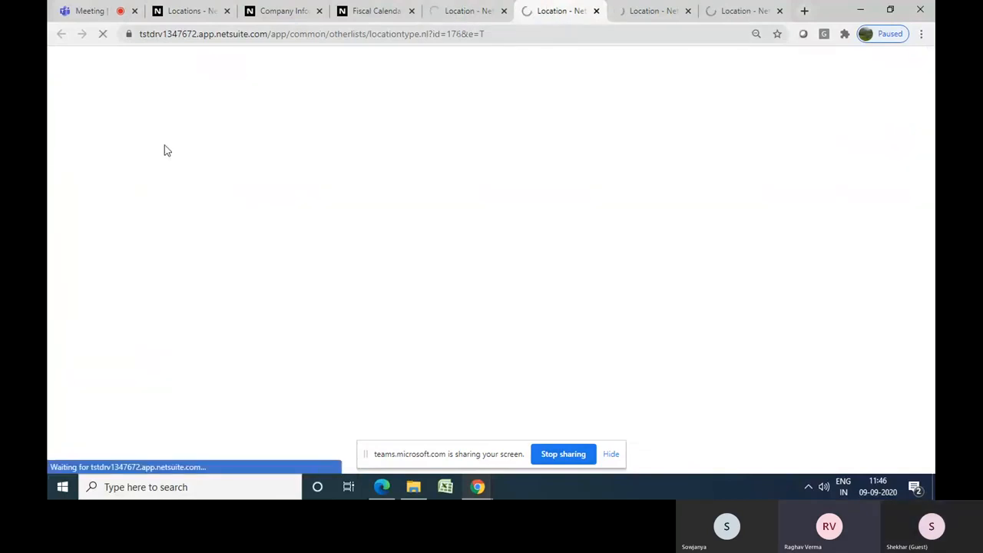
left_click(64, 157)
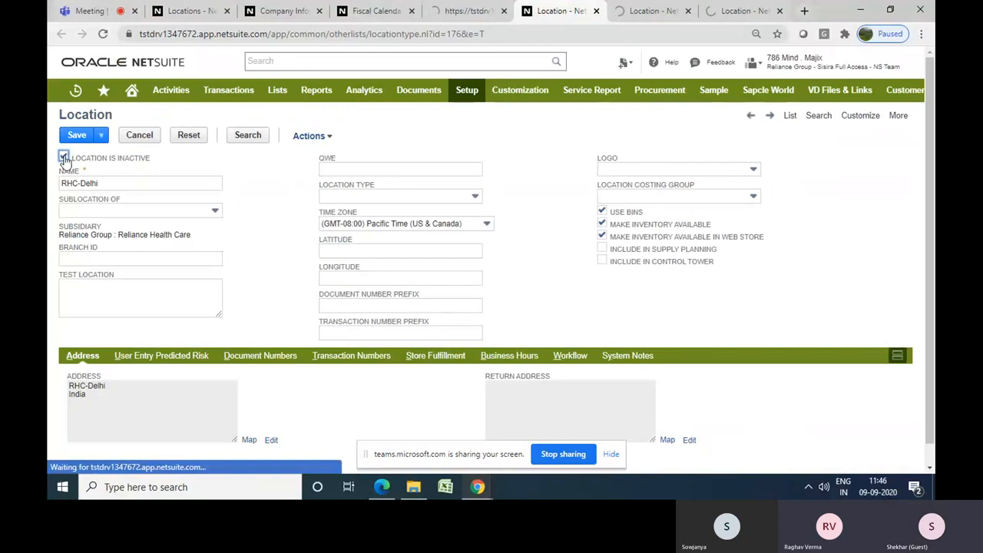
left_click(75, 138)
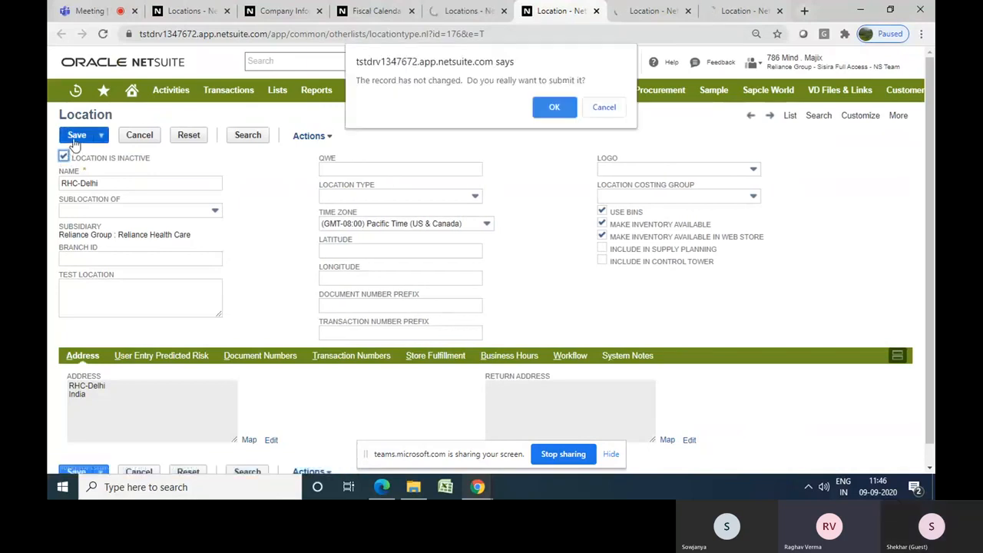
left_click(546, 109)
- Open the Moscow location of the Russia subsidiary for editing in a separate tab and close the leftover locations list tabs
left_click(486, 12)
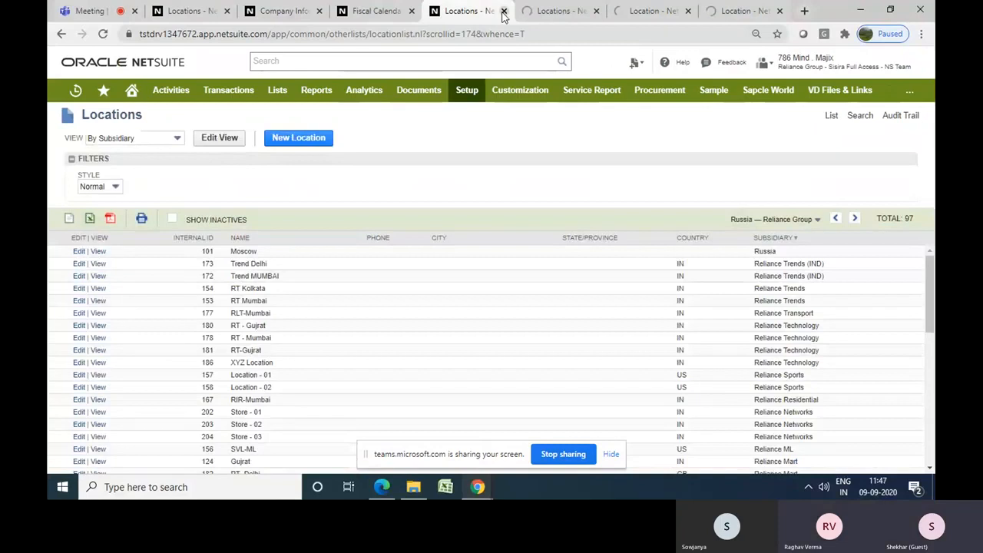
left_click(503, 11)
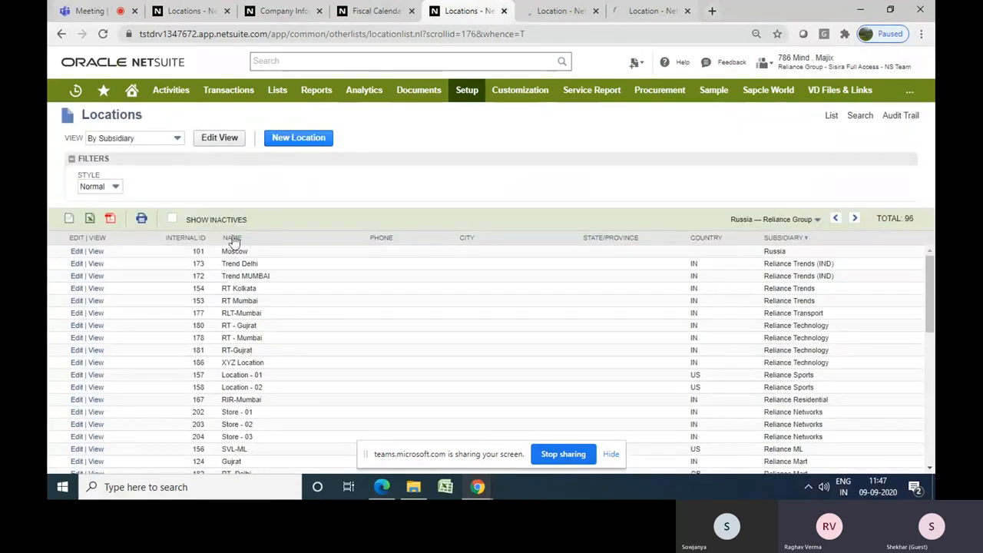
right_click(88, 252)
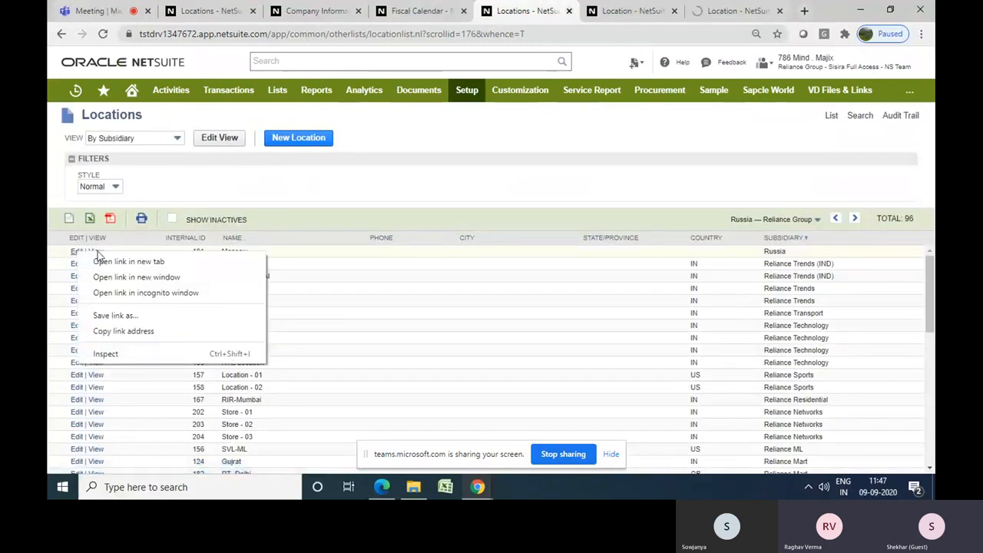
left_click(107, 262)
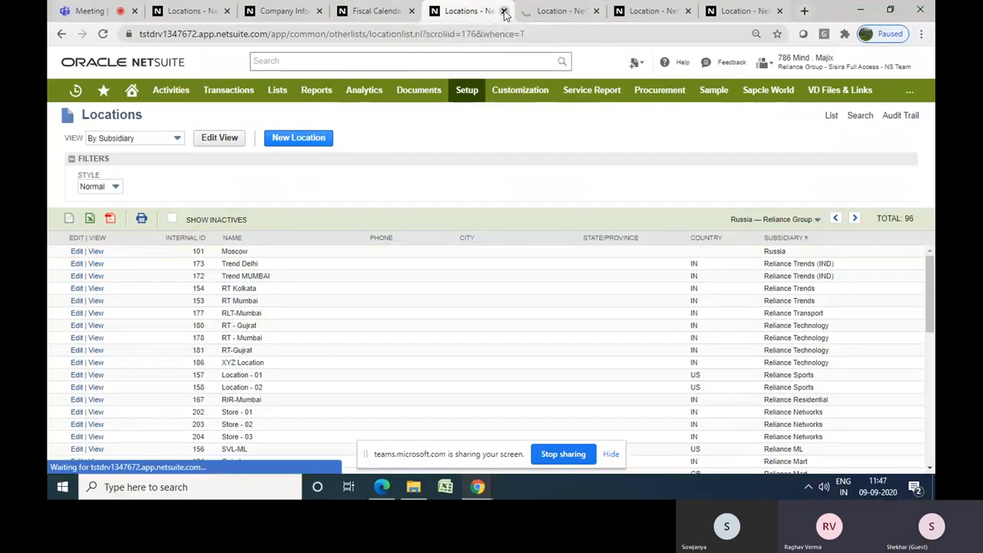
left_click(504, 10)
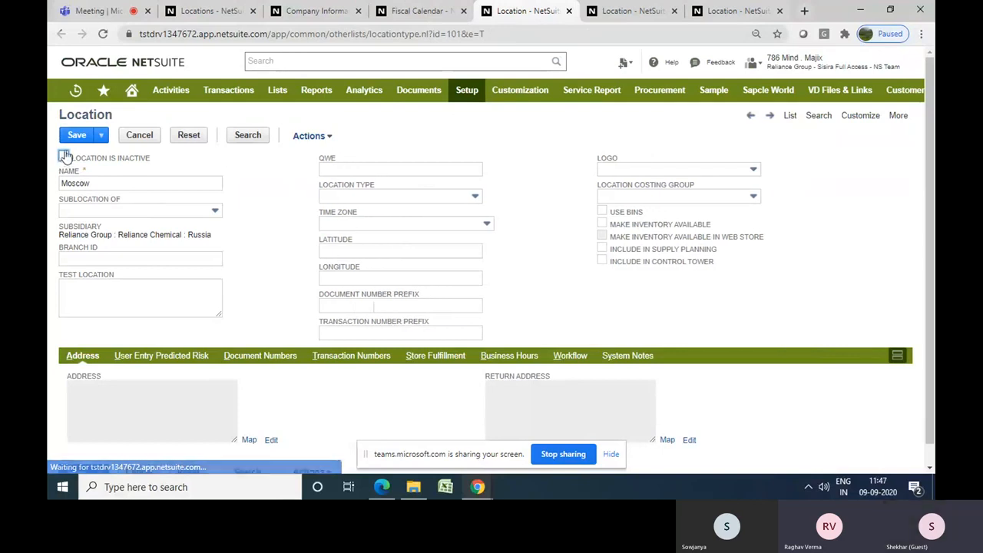
- Mark the Moscow, remaining RHC-Mumbai and East Coast locations as inactive and save each record
left_click(64, 157)
left_click(77, 135)
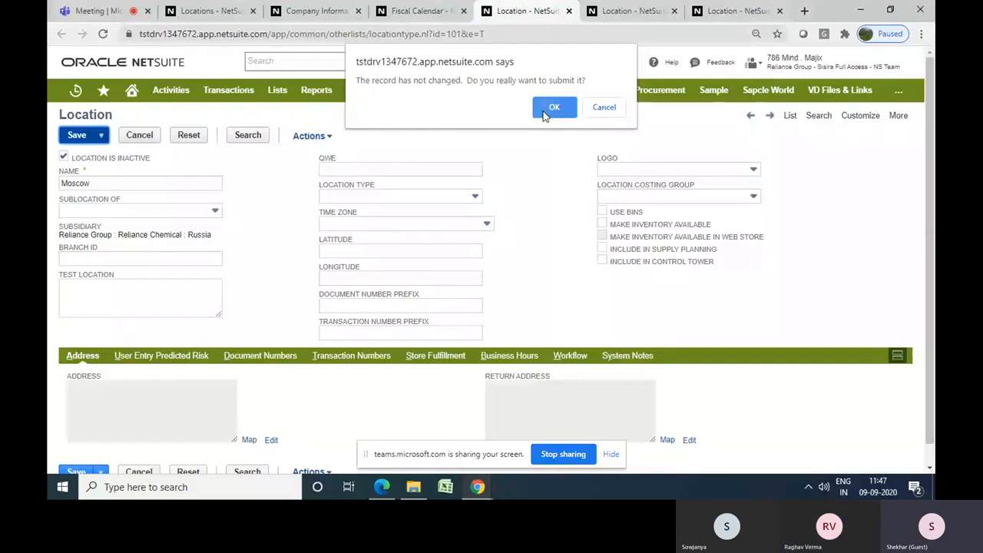
left_click(553, 108)
left_click(624, 8)
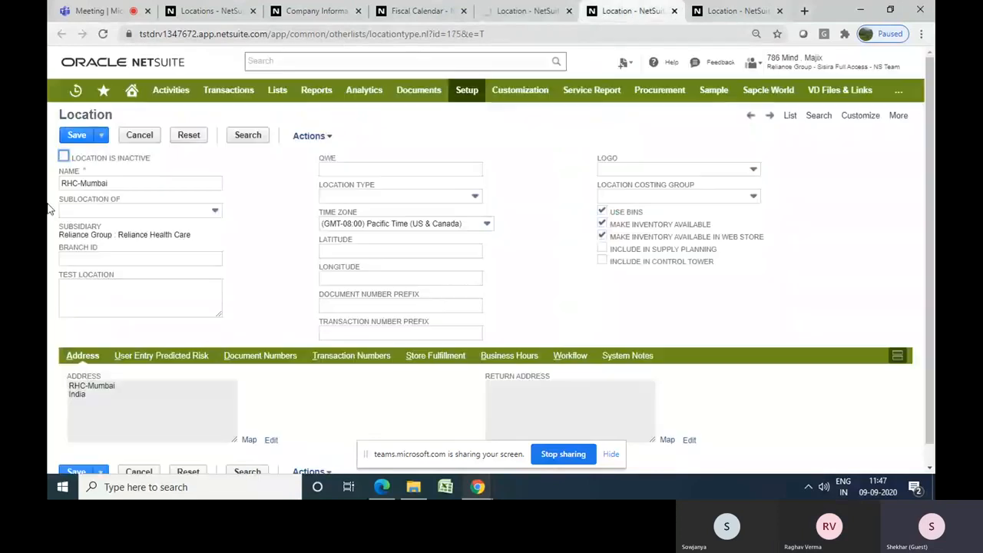
left_click(64, 158)
left_click(77, 136)
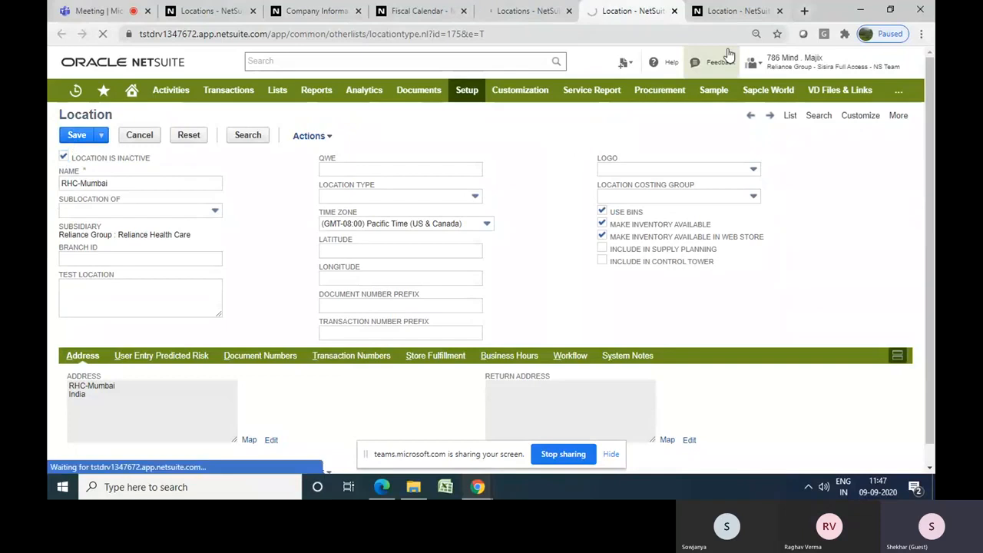
left_click(723, 18)
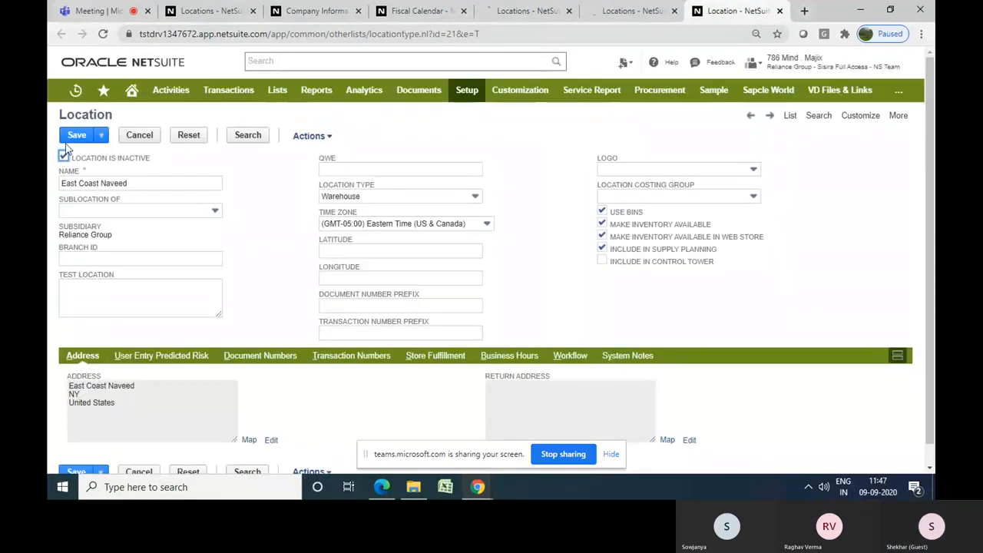
left_click(69, 141)
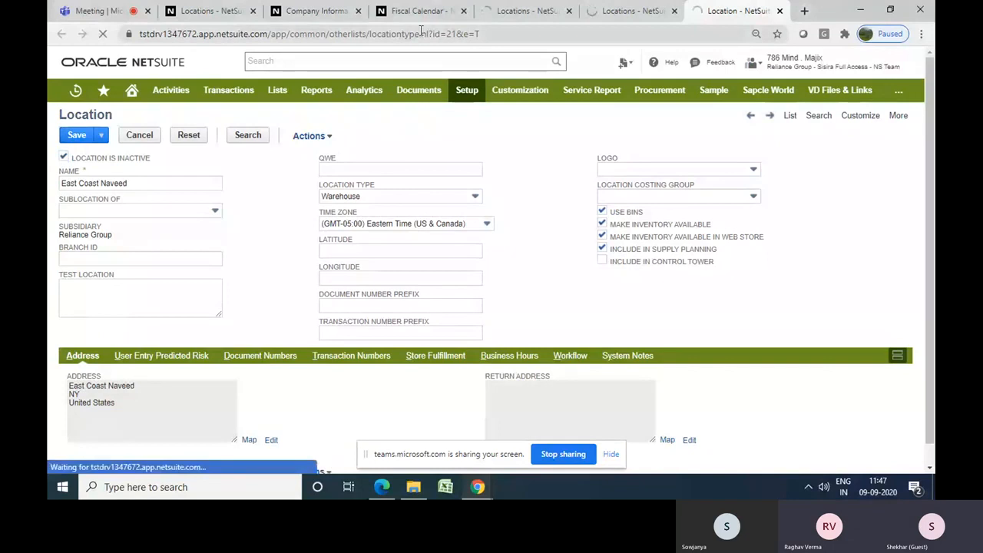
- Close the three extra locations list tabs and refresh the original locations list
left_click(538, 12)
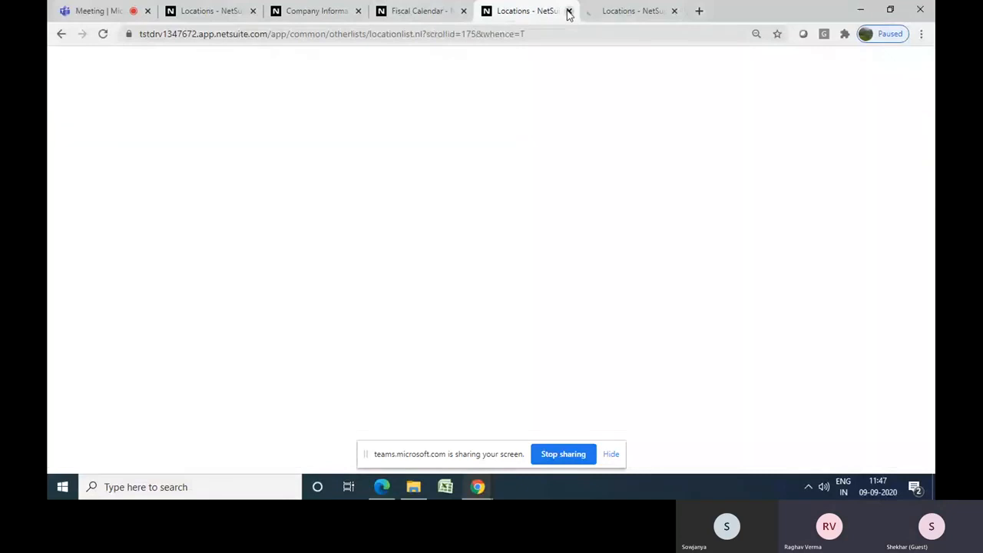
left_click(568, 12)
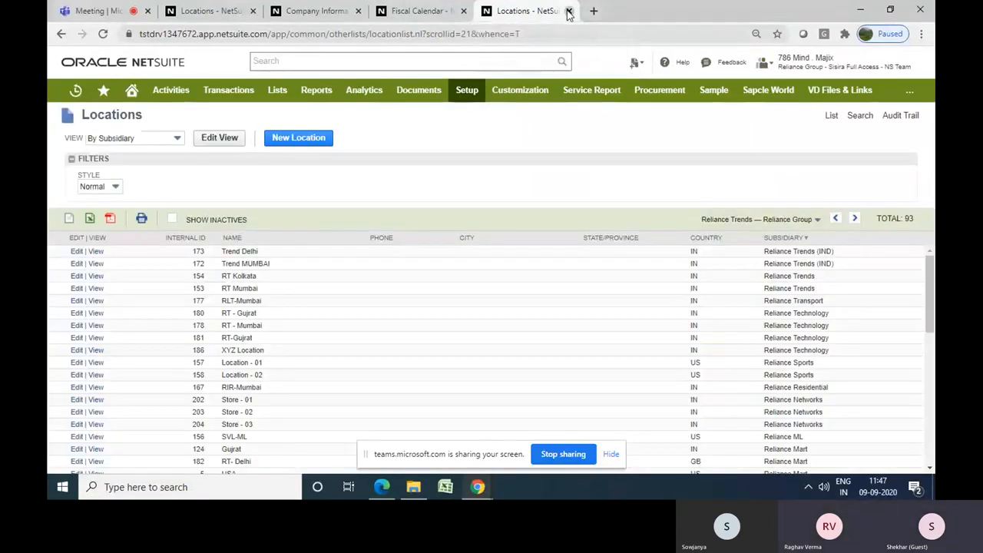
left_click(568, 11)
left_click(224, 9)
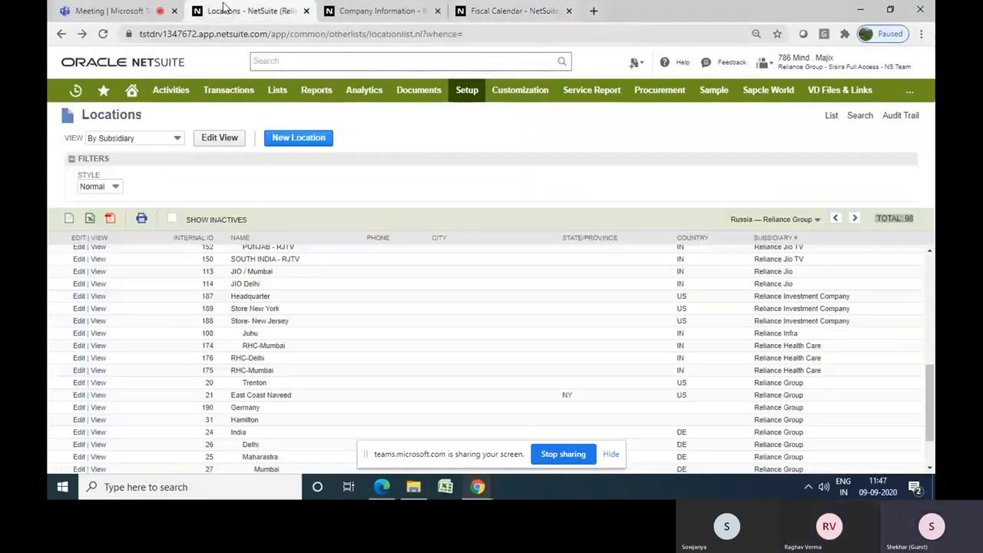
left_click(102, 34)
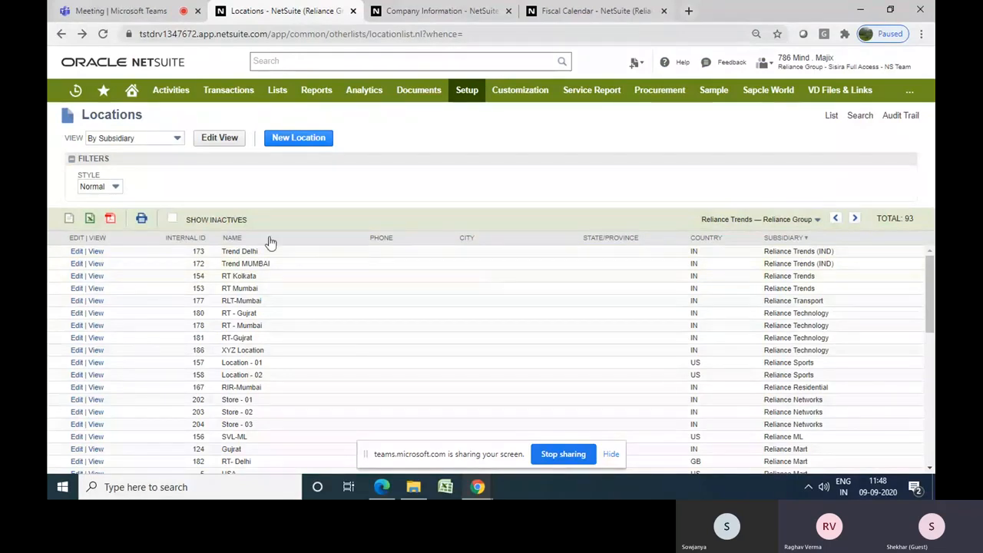
- With inactives shown, mark all locations from Trend Delhi through XYZ Location as inactive, submit the changes, and hide inactives again
left_click(172, 219)
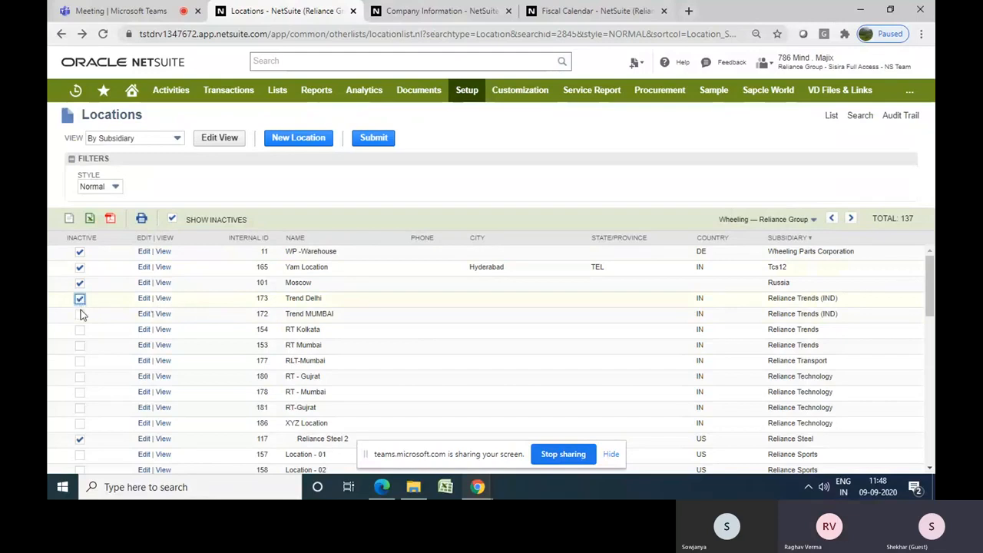
left_click(79, 314)
left_click(80, 330)
left_click(81, 348)
left_click(81, 361)
left_click(80, 377)
left_click(81, 392)
left_click(80, 409)
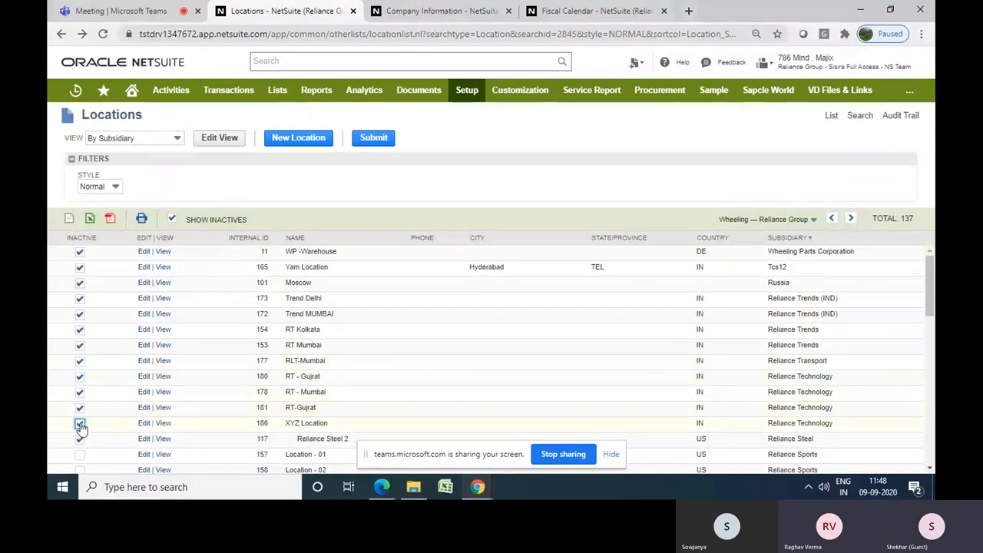
left_click(80, 424)
left_click(374, 138)
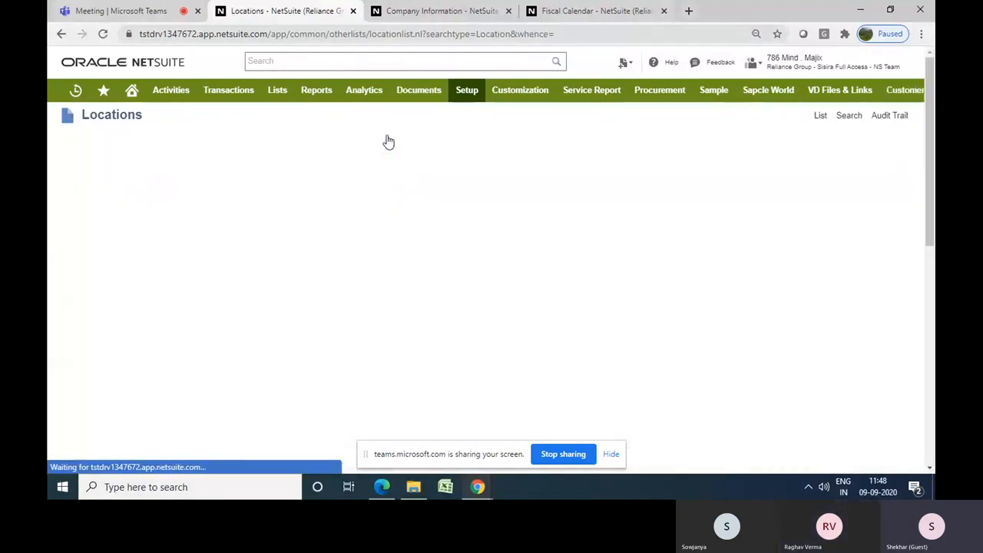
left_click(172, 220)
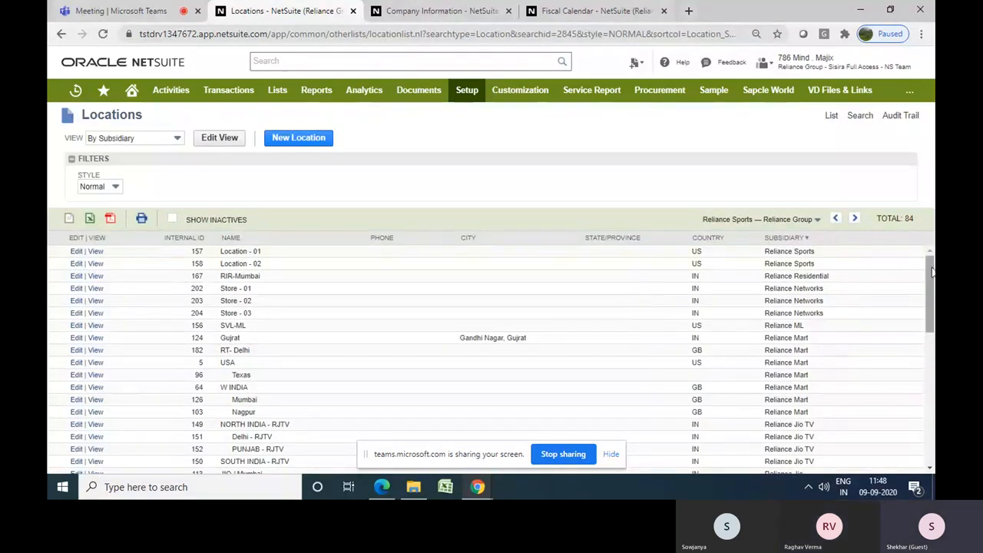
- Start a new location record and name it Mumbai (RR)
left_click(307, 145)
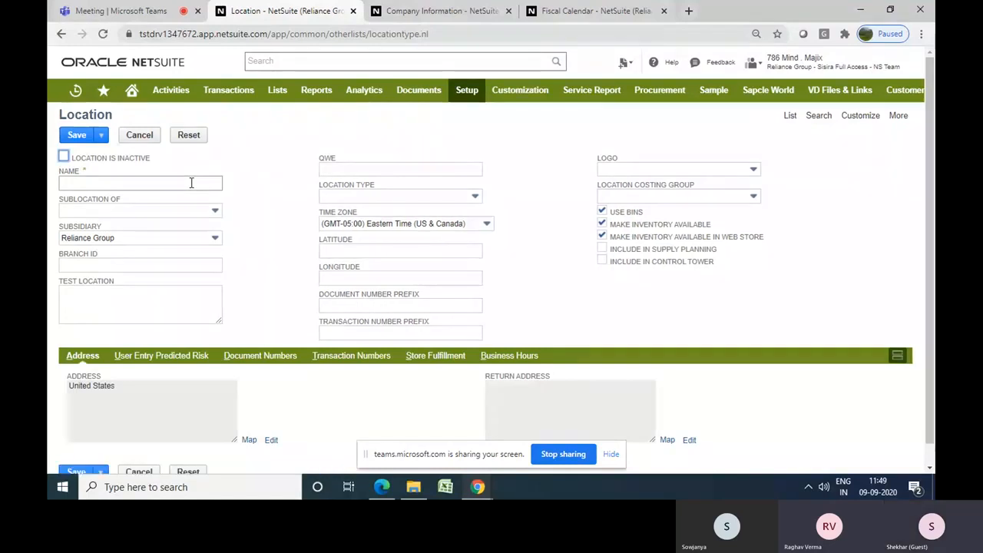
left_click(191, 182)
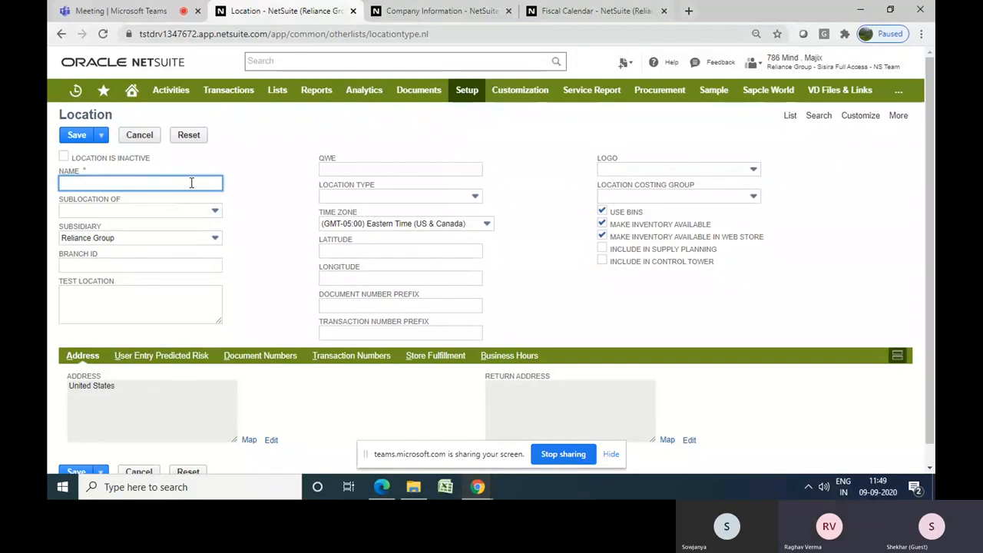
type("Mumbai")
left_click(187, 184)
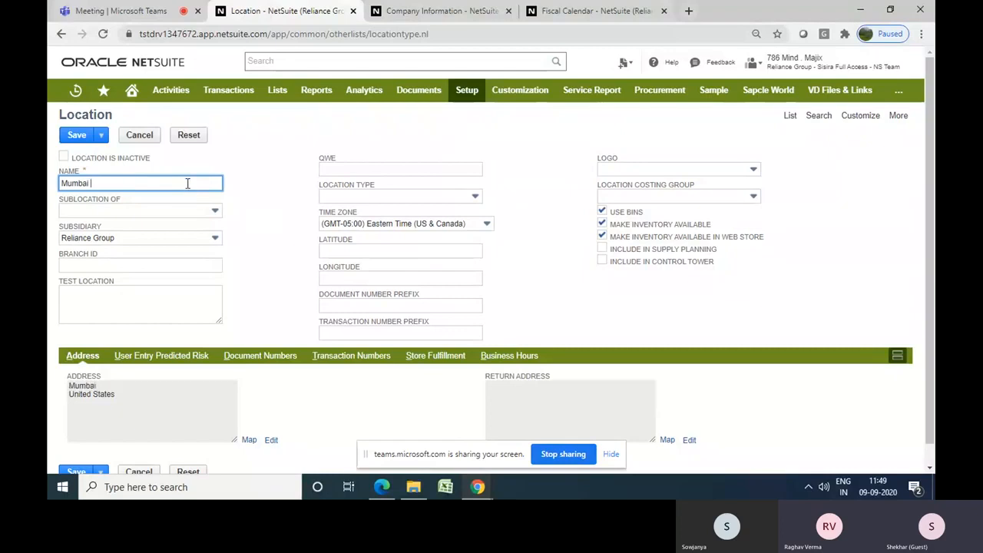
type("(RR)")
left_click(208, 194)
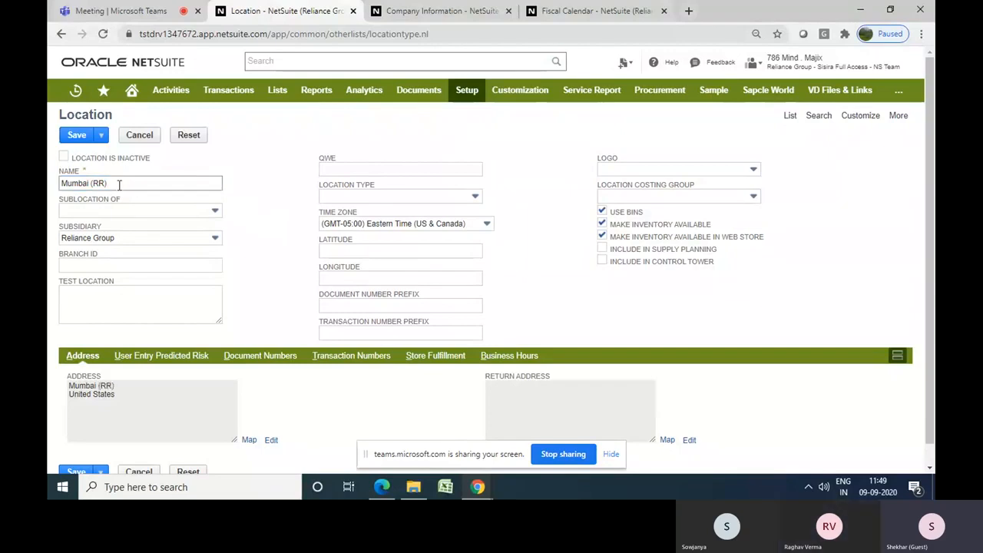
- Assign the new location to the subsidiary Reliance Group : Reliance Retails (RR)
left_click(165, 240)
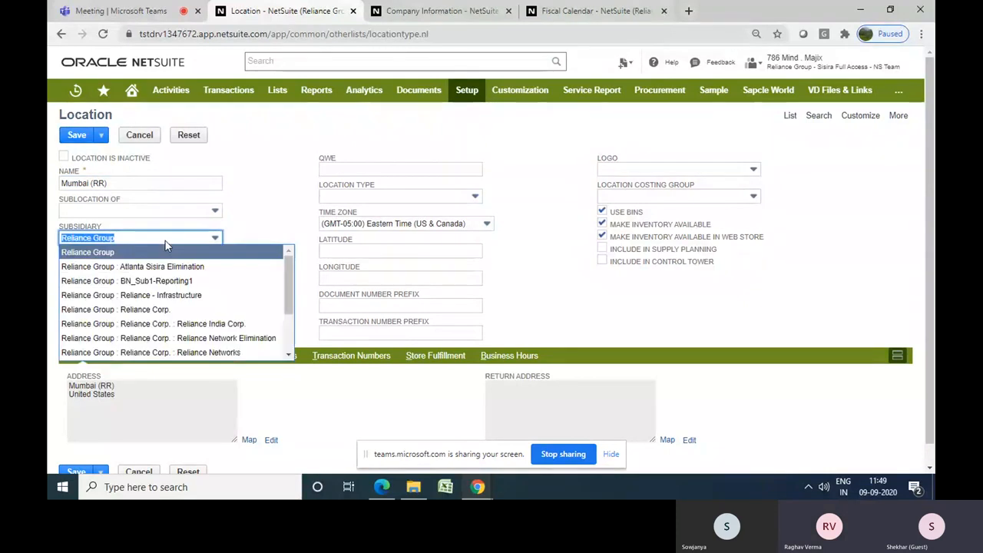
left_click_drag(287, 283, 285, 324)
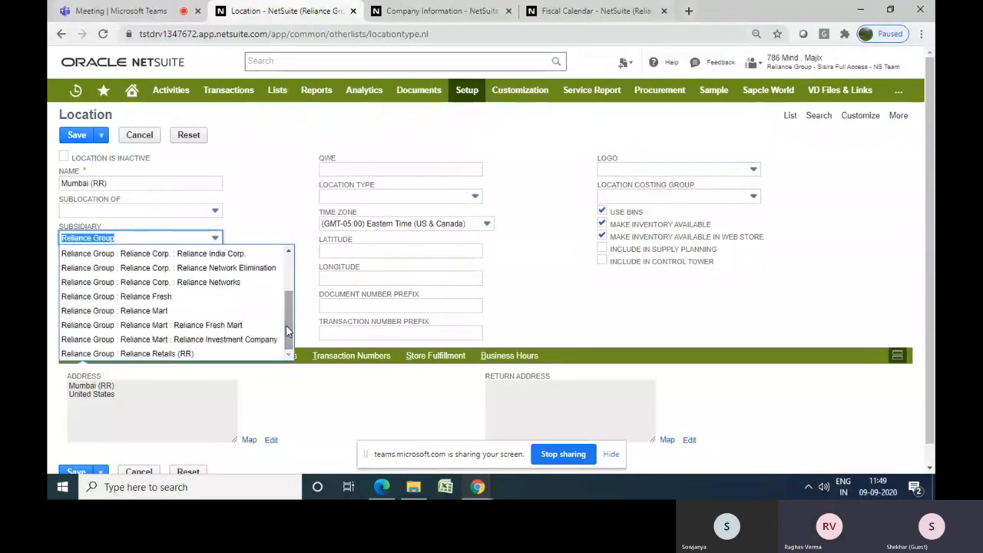
left_click(184, 354)
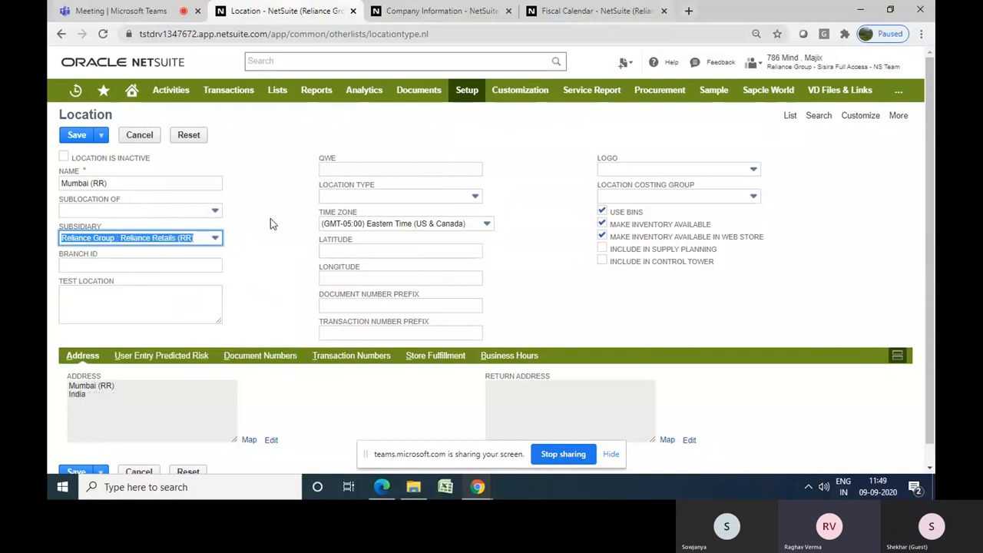
left_click(270, 223)
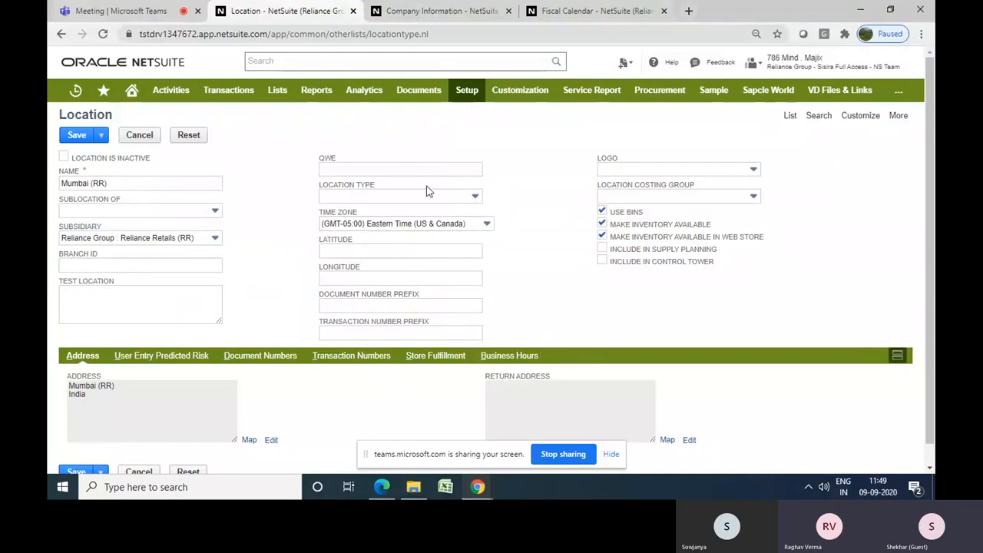
- Check the location type options for the new location without choosing one, and turn off Make Inventory Available
left_click(382, 198)
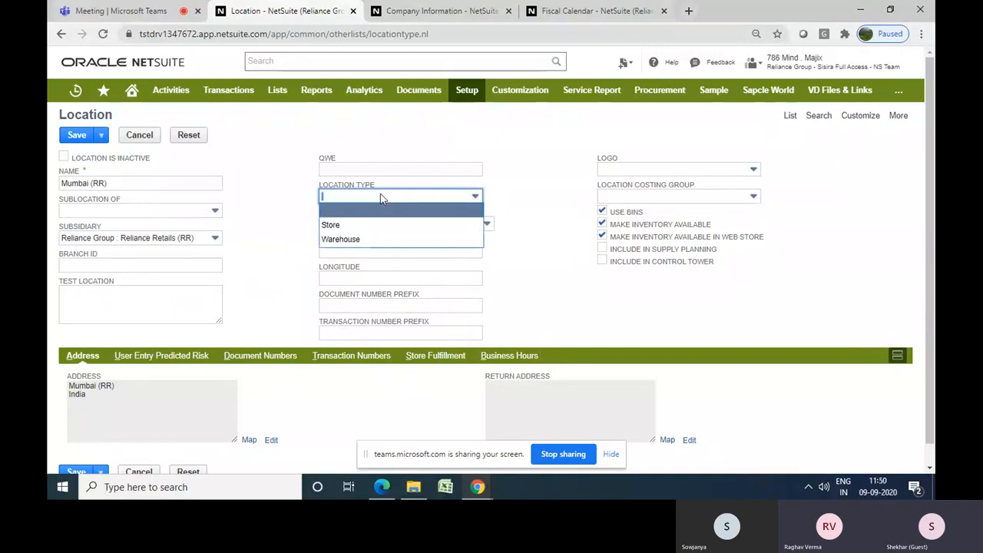
left_click(520, 193)
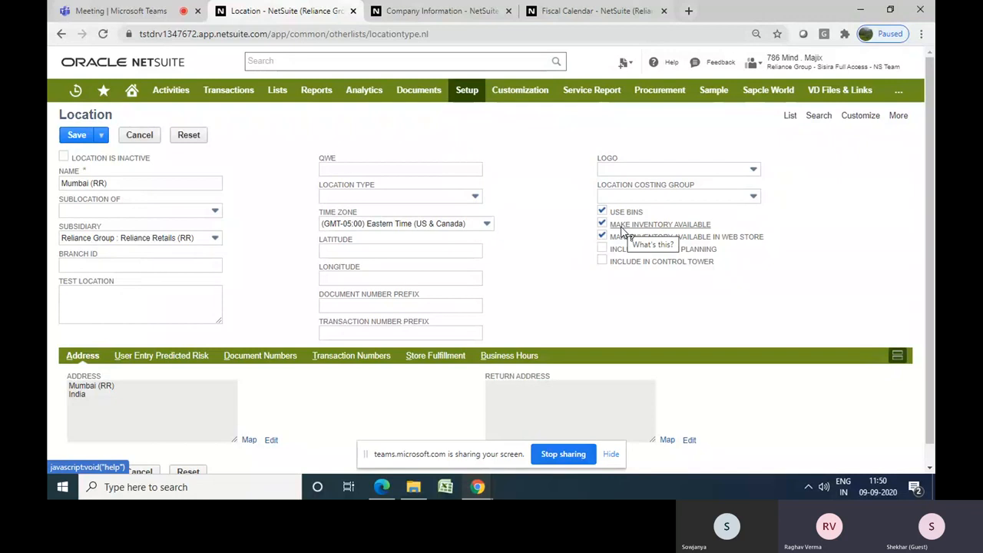
left_click(602, 224)
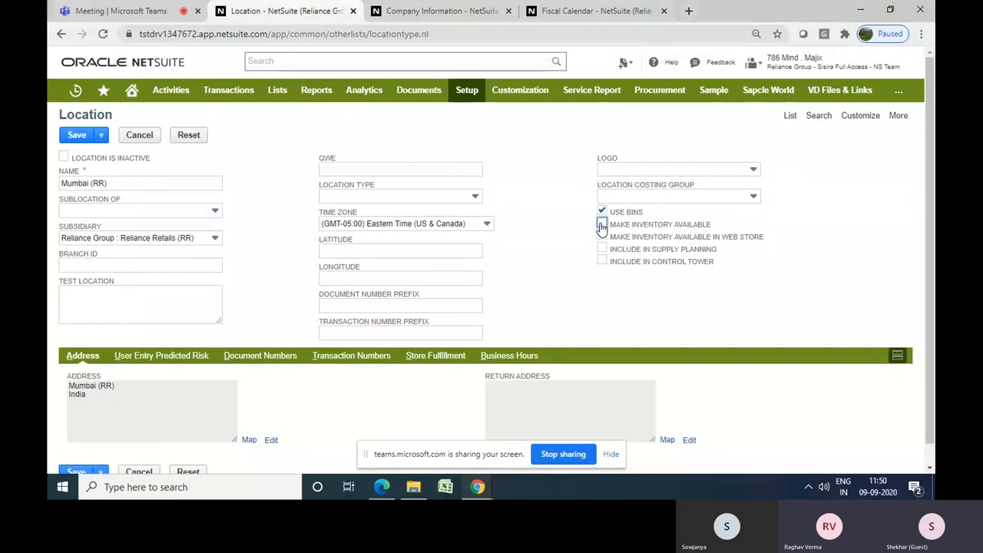
- Turn Make Inventory Available back on, toggle Make Inventory Available in Web Store, and save the Mumbai (RR) location
left_click(602, 226)
left_click(602, 236)
left_click(78, 136)
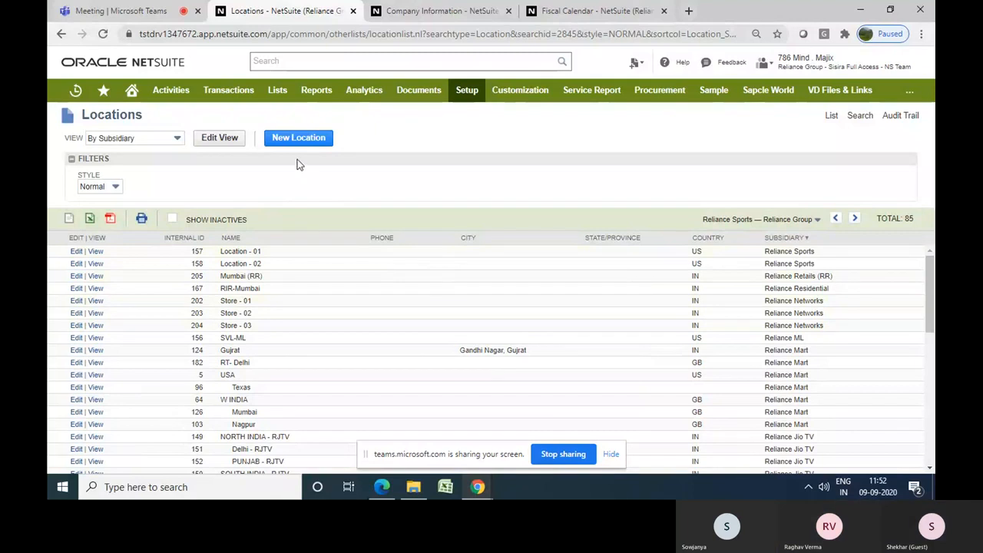
- Start another new location record and name it Delhi (RR)
left_click(291, 139)
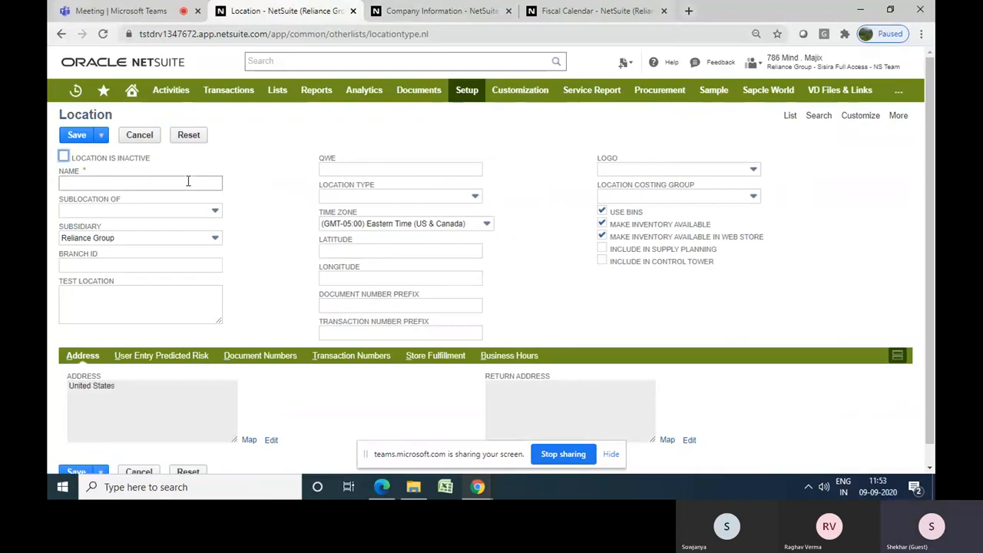
left_click(188, 181)
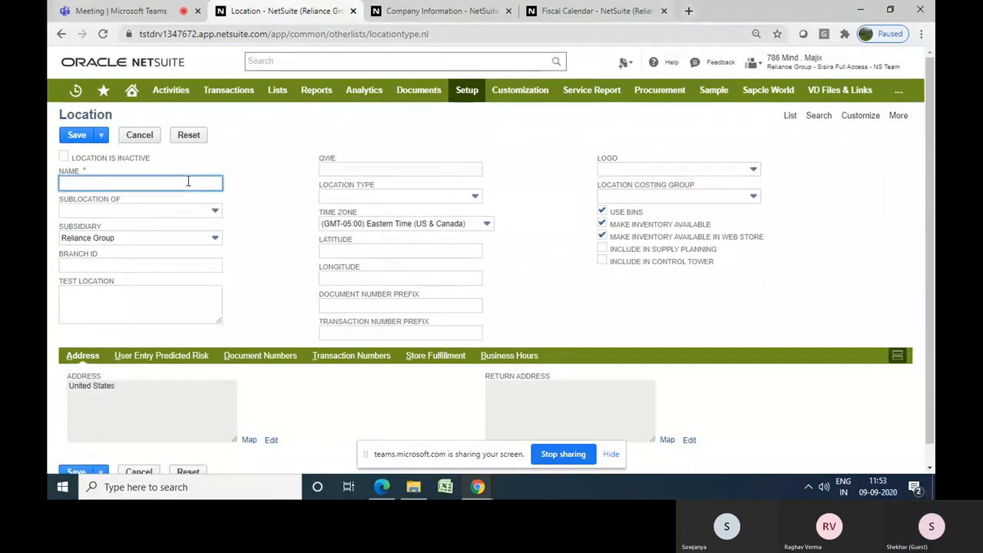
type("Delhi")
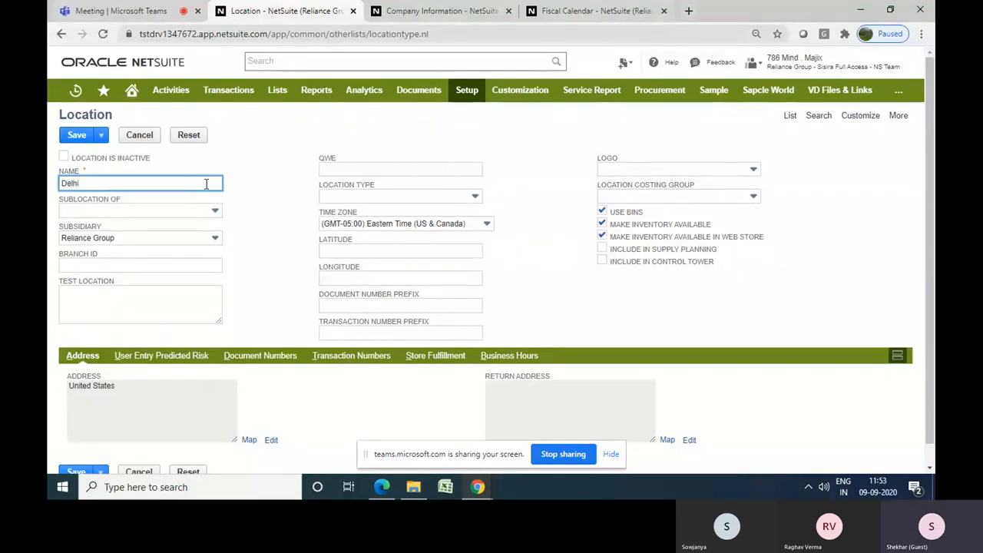
type(" (RR")
- Assign the Delhi (RR) location to the subsidiary Reliance Group : Reliance Retails (RR) and save it
left_click(213, 240)
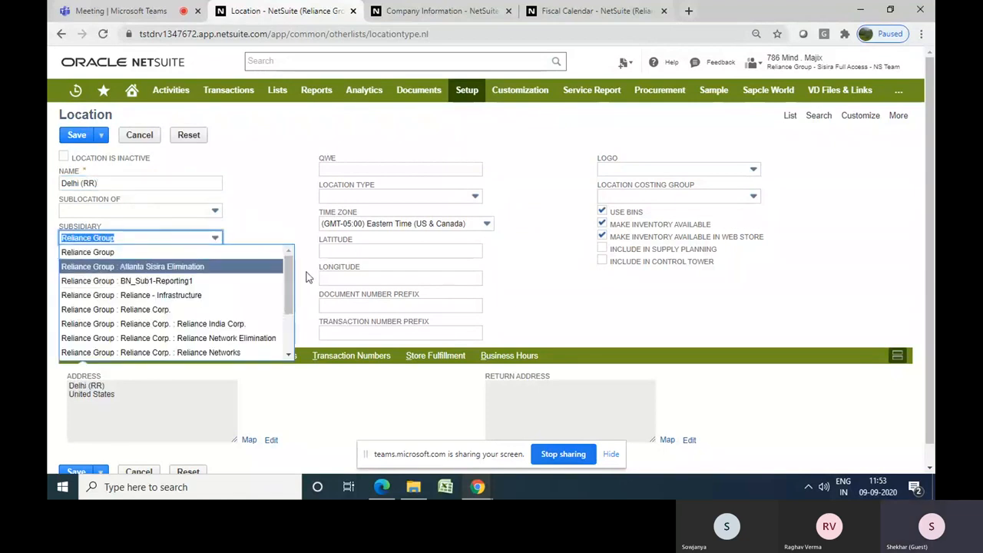
left_click_drag(289, 281, 284, 325)
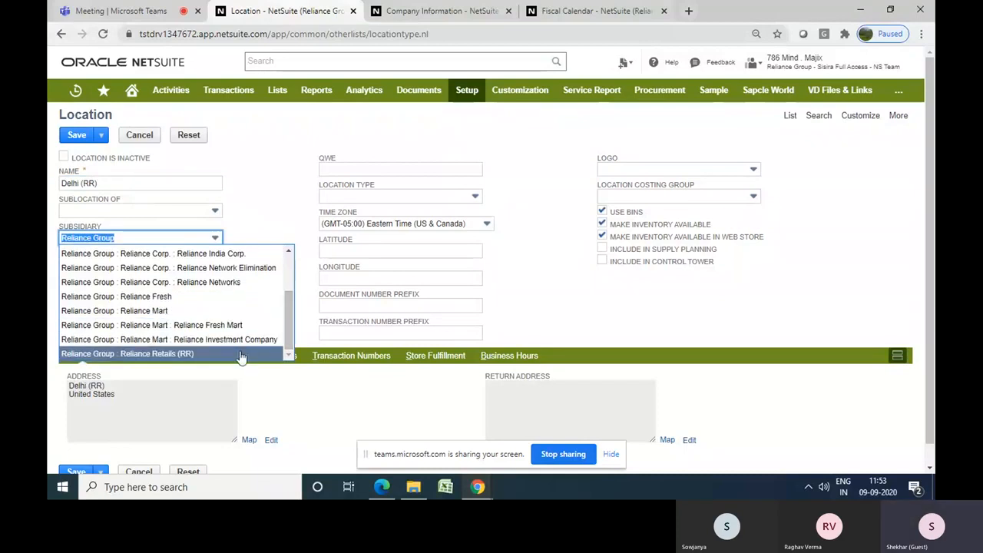
left_click(280, 214)
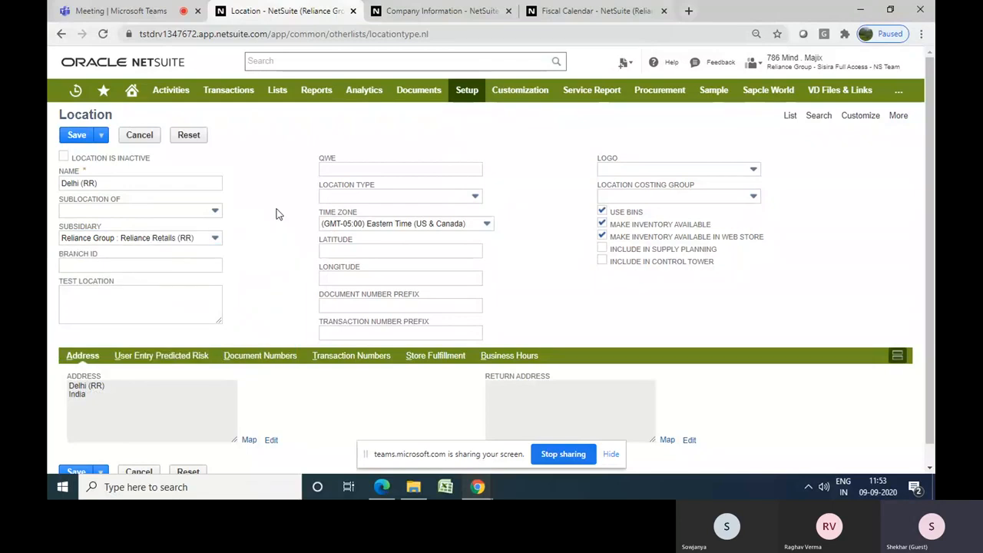
left_click(74, 135)
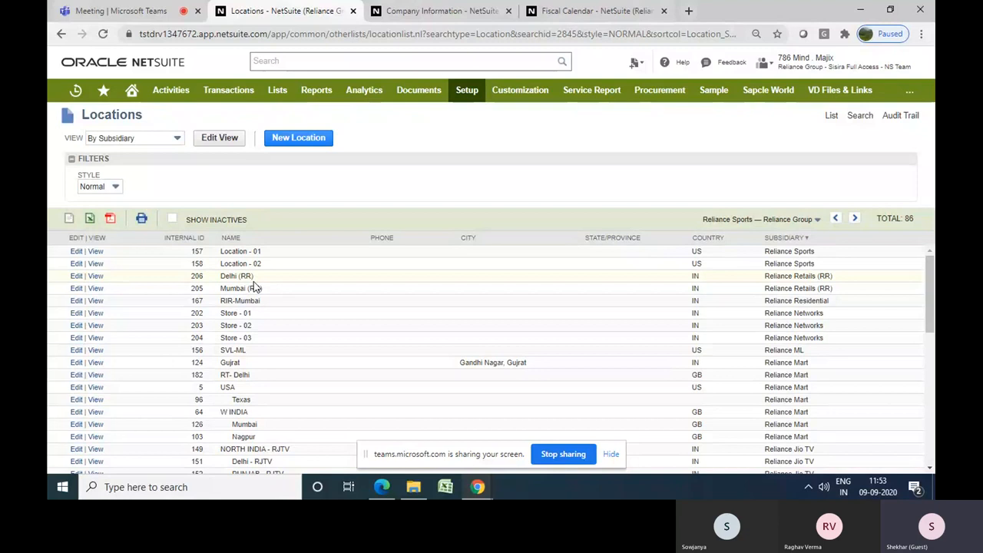
left_click_drag(262, 288, 221, 285)
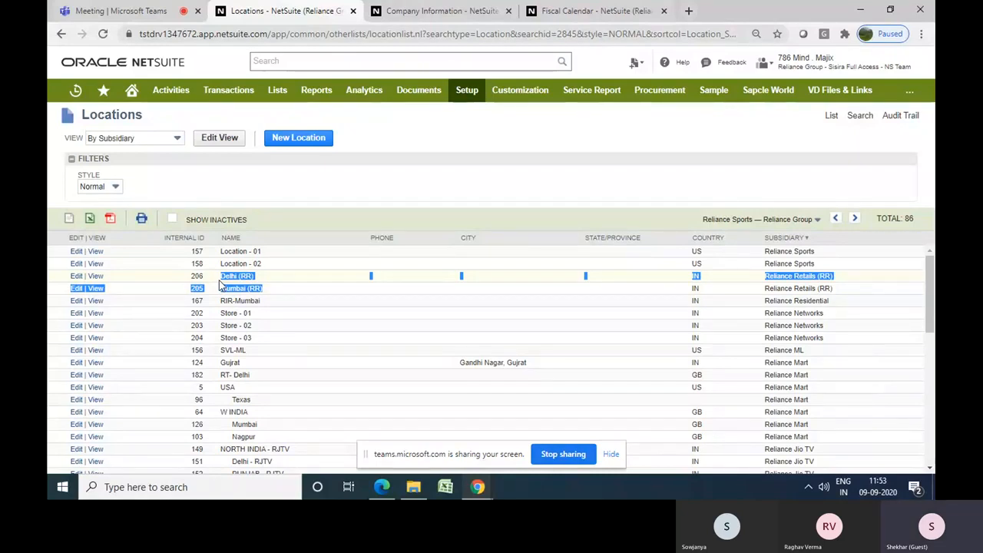
- Switch to the Company Information page and open the company's list of classes from there
left_click(464, 14)
mouse_move(469, 92)
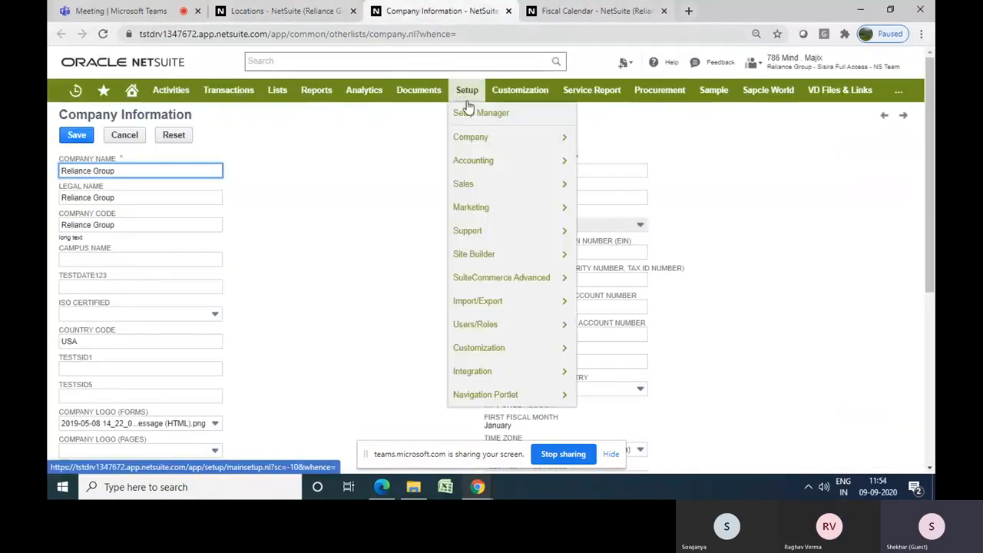
mouse_move(470, 142)
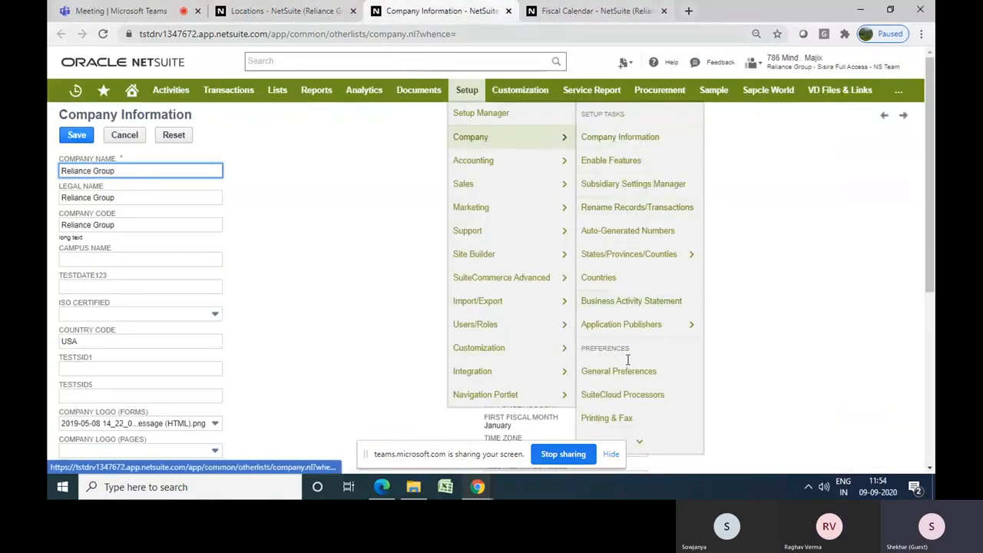
mouse_move(636, 432)
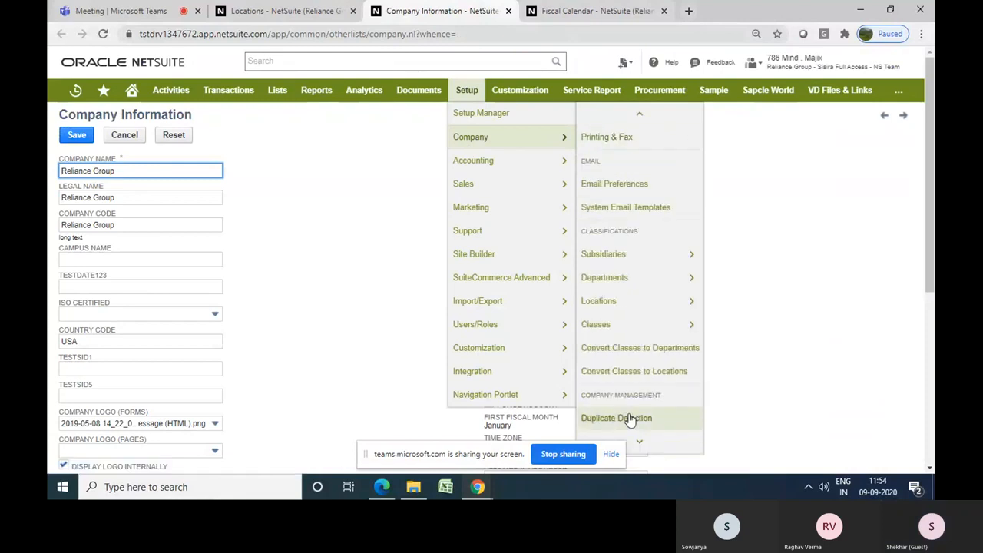
mouse_move(614, 324)
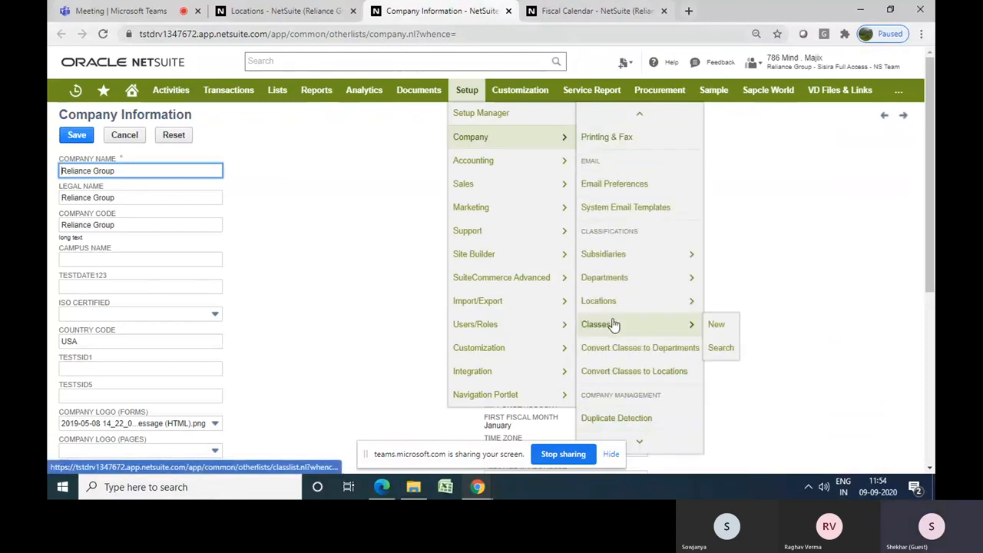
left_click(613, 324)
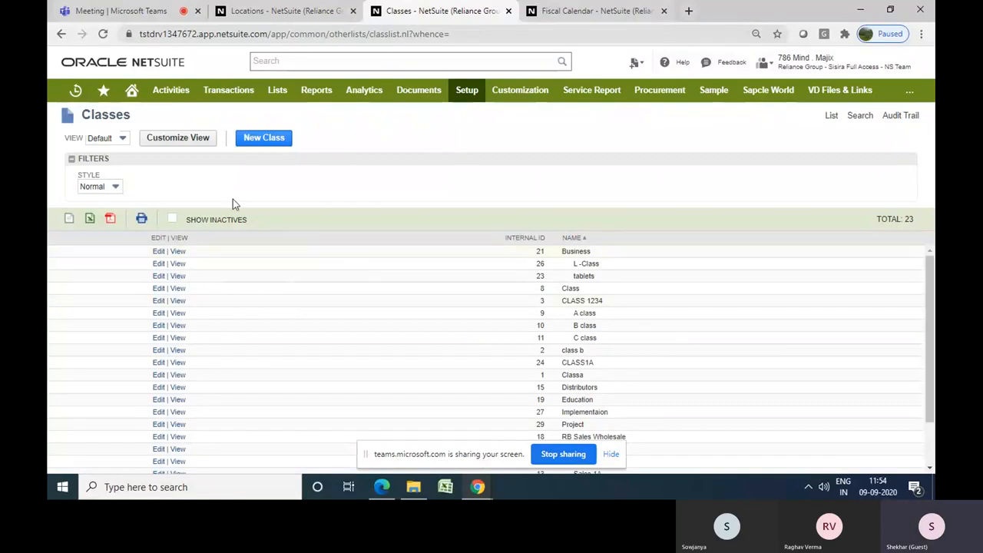
- Start a new class record and try assigning it to both Reliance Mart and Reliance Retails (RR)
left_click(249, 144)
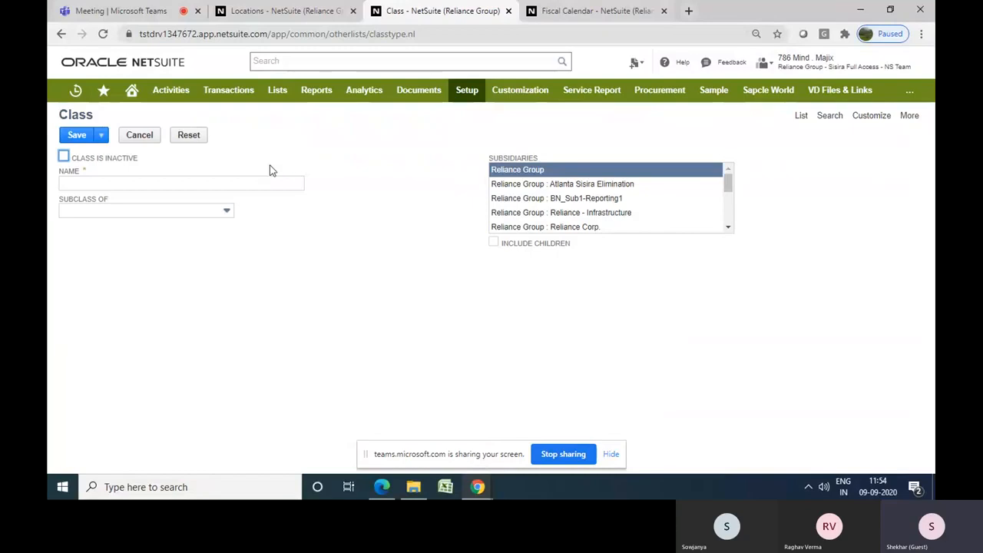
left_click(264, 182)
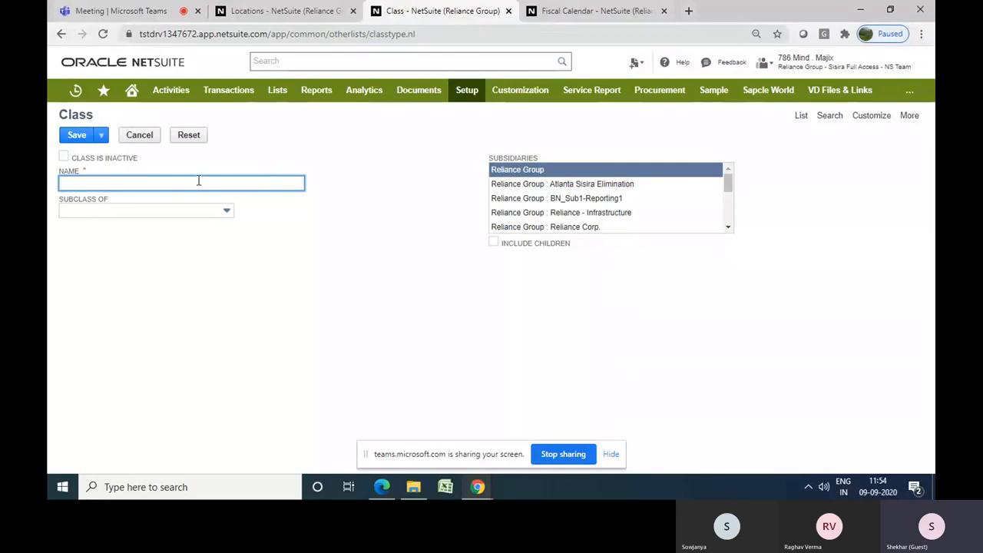
left_click_drag(727, 187, 727, 222)
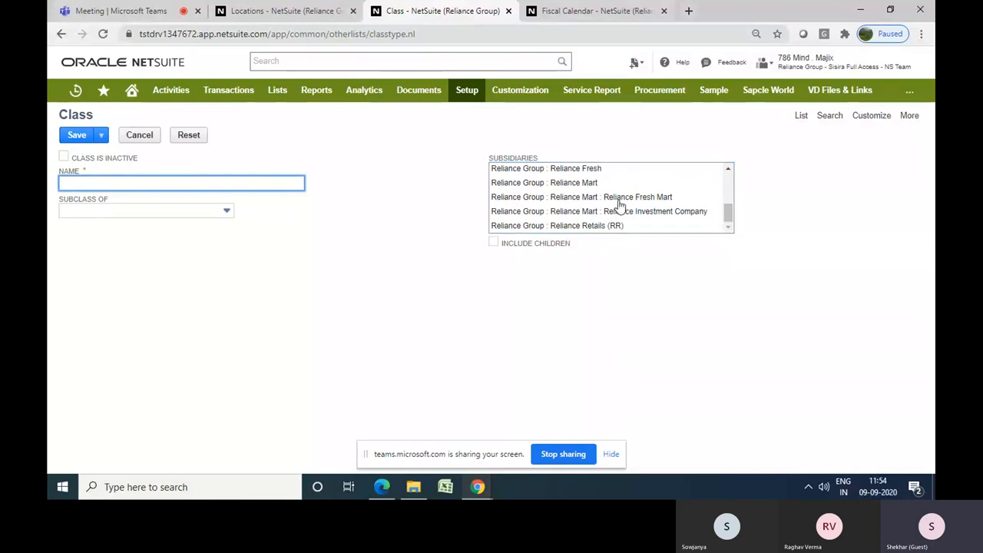
left_click(581, 185)
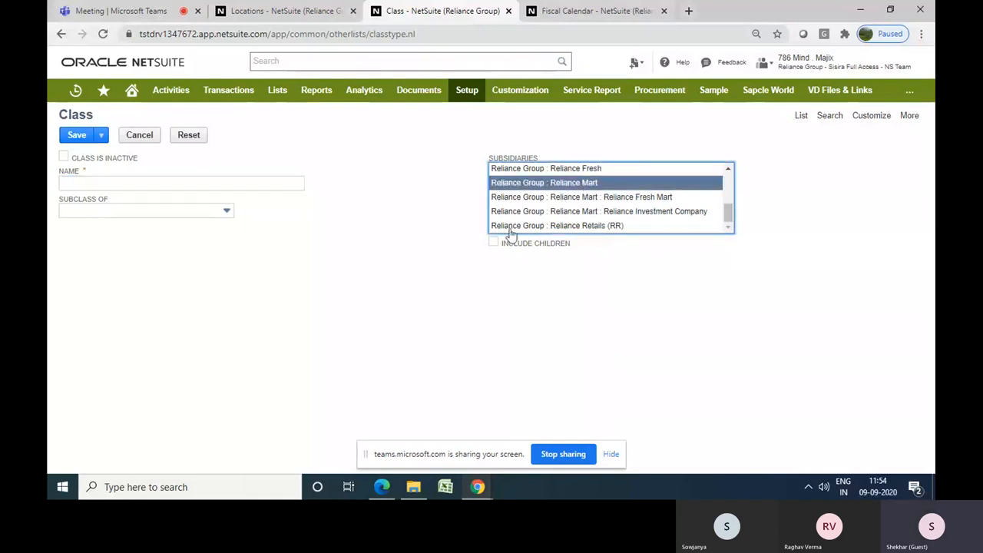
left_click(553, 226, "ctrl")
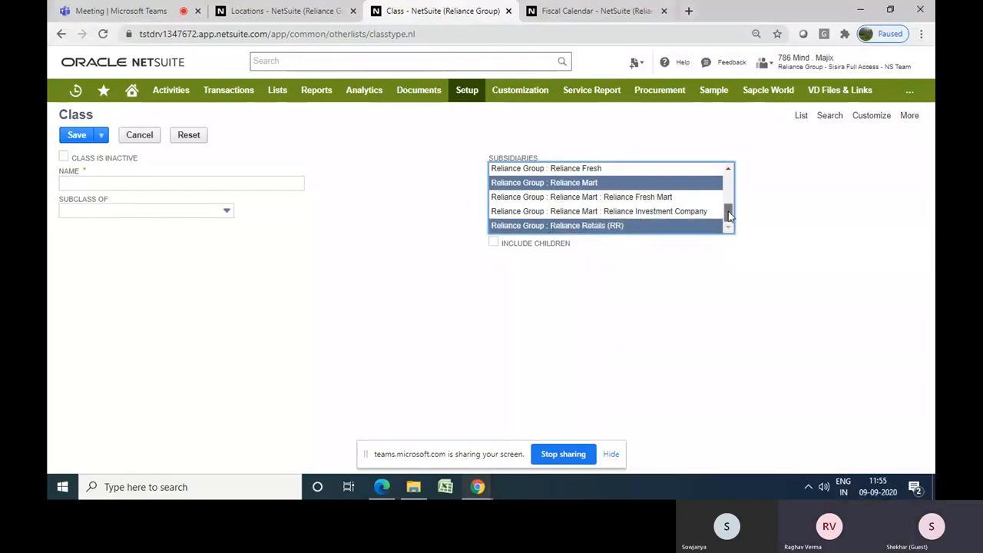
- Try selecting a range of subsidiaries from Reliance Group through Reliance Fresh, and cancel the new class without saving
left_click_drag(728, 215, 728, 180)
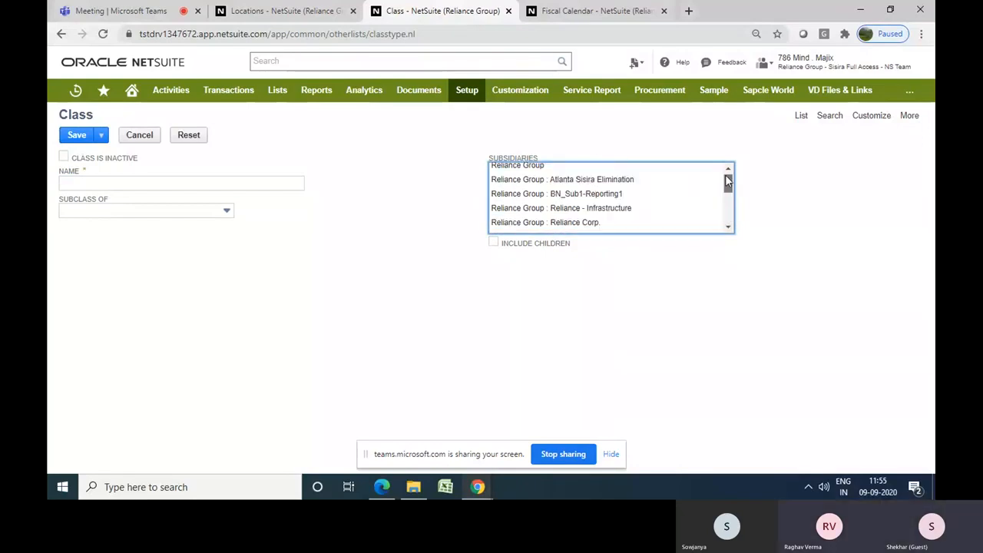
left_click(606, 172)
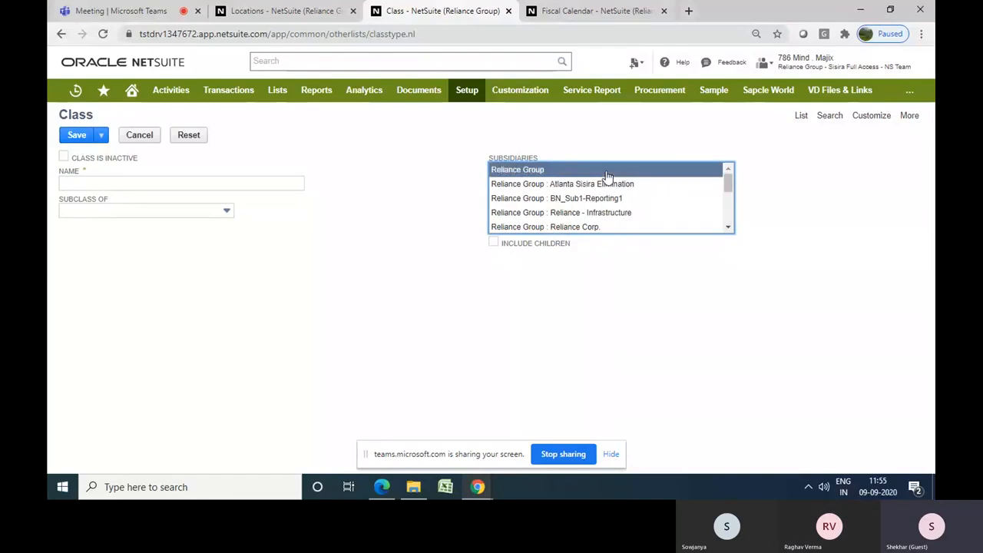
left_click(608, 227)
left_click(609, 226, "shift")
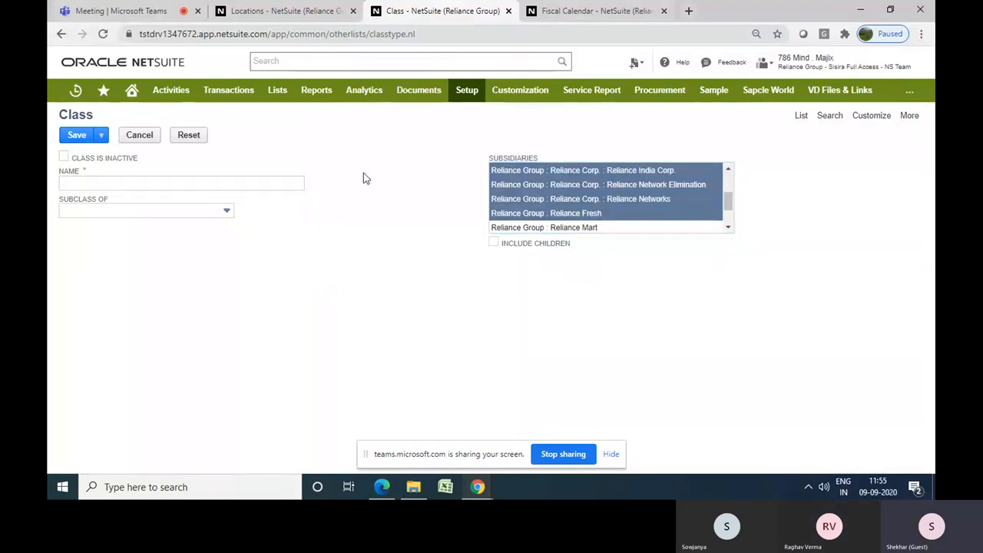
left_click(131, 137)
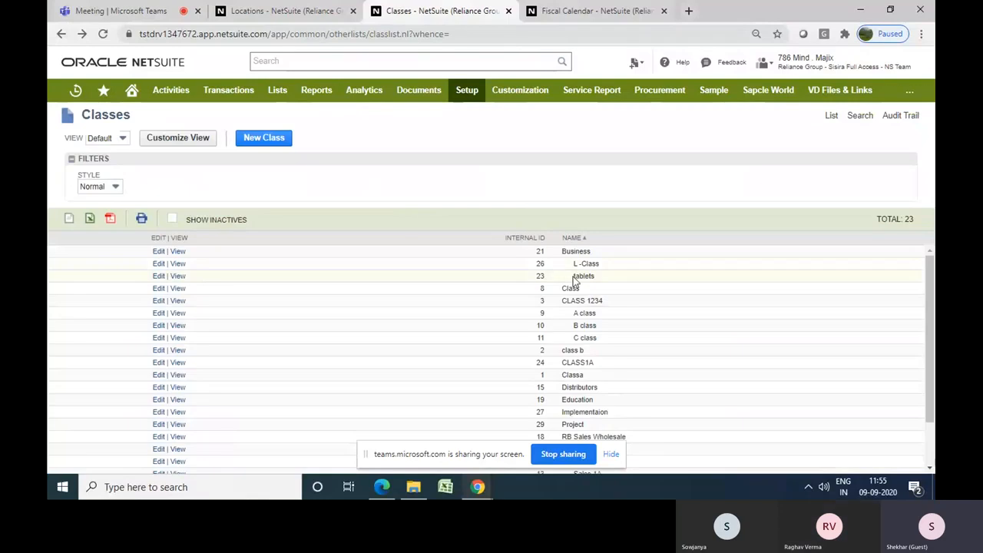
- Open the Distributors and Implementaion classes for editing, each in its own new browser tab
left_click_drag(933, 275, 933, 310)
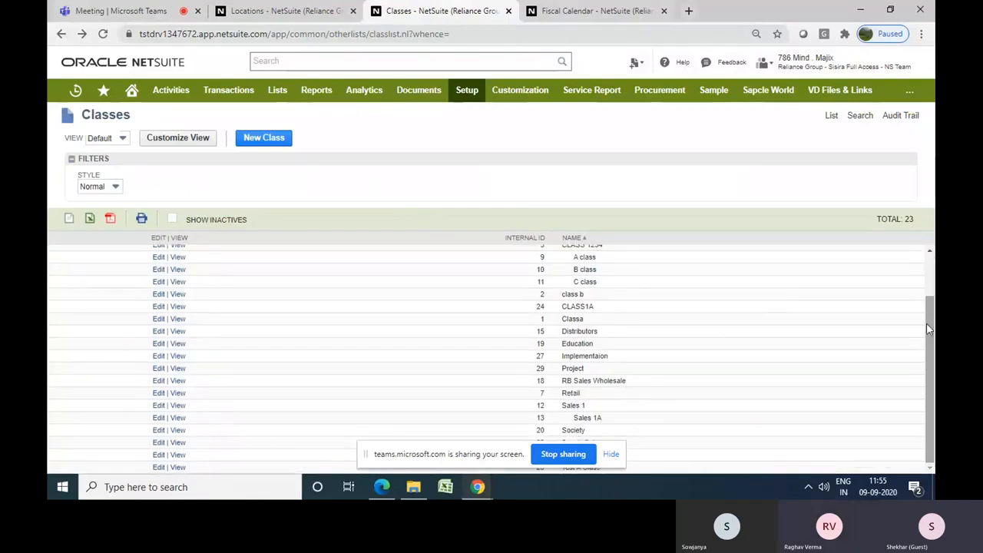
right_click(160, 332)
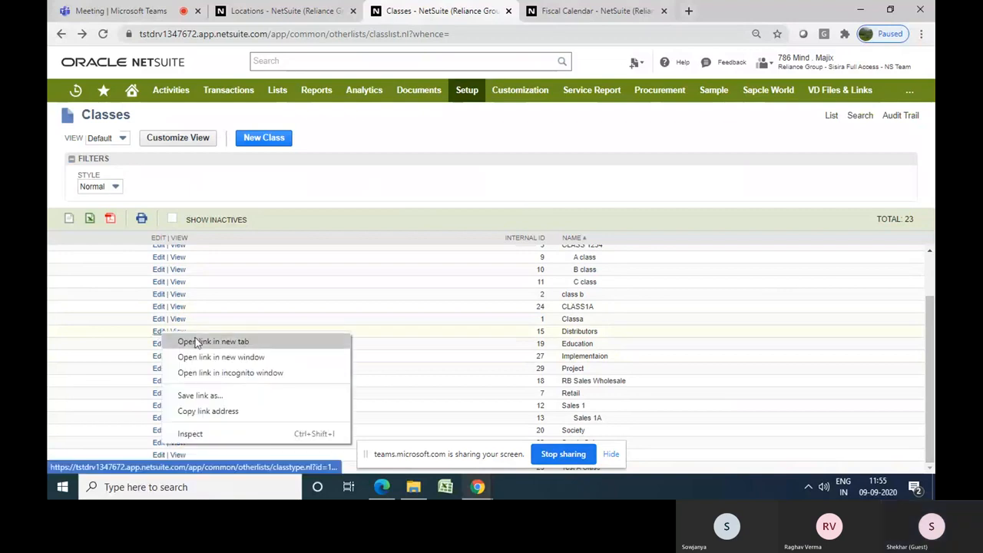
left_click(202, 341)
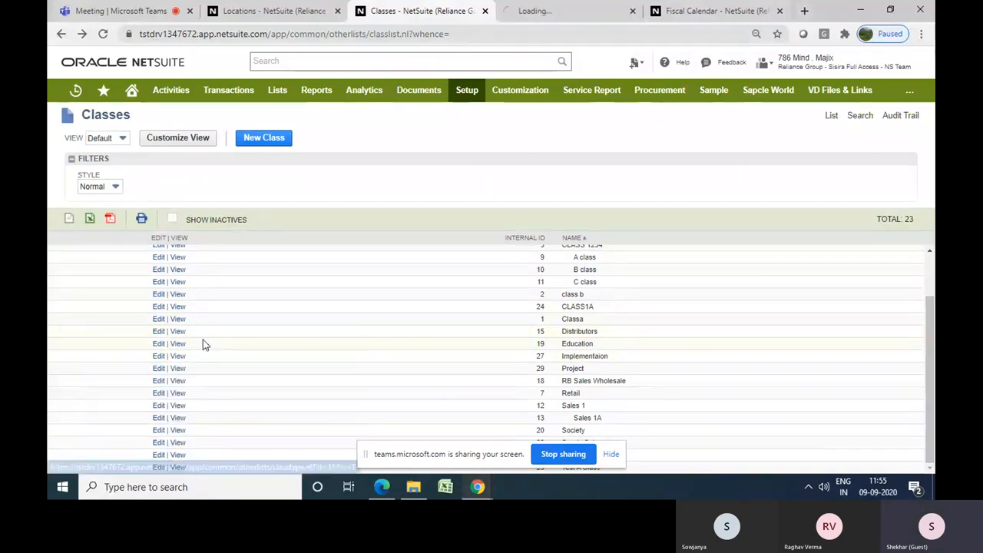
right_click(157, 358)
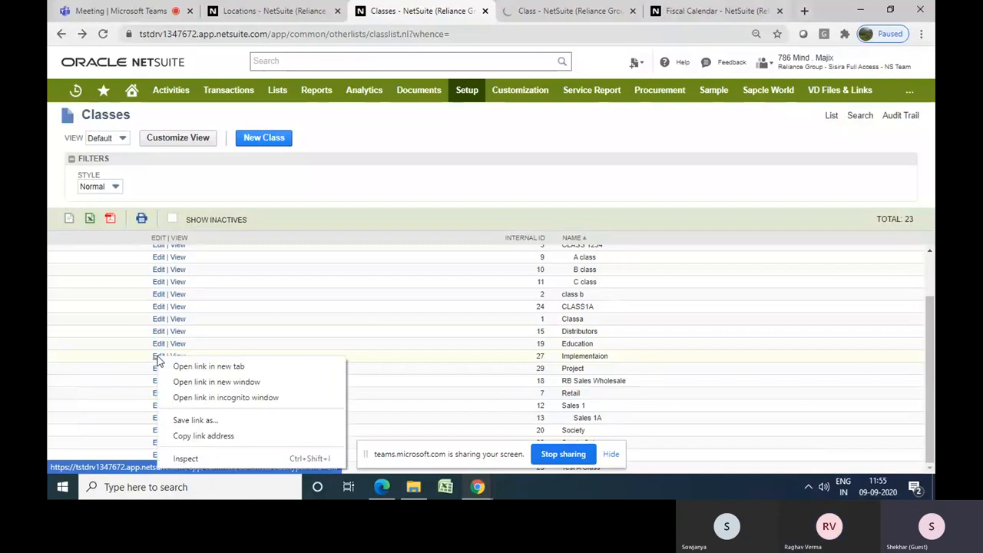
left_click(197, 366)
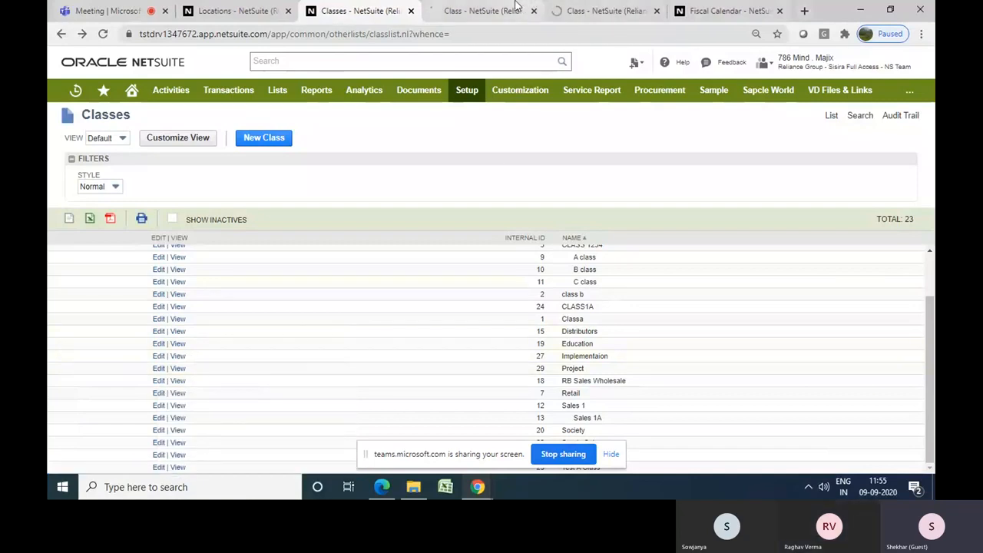
- Examine the subsidiaries and Include Children setting on the Distributors class record
left_click(492, 15)
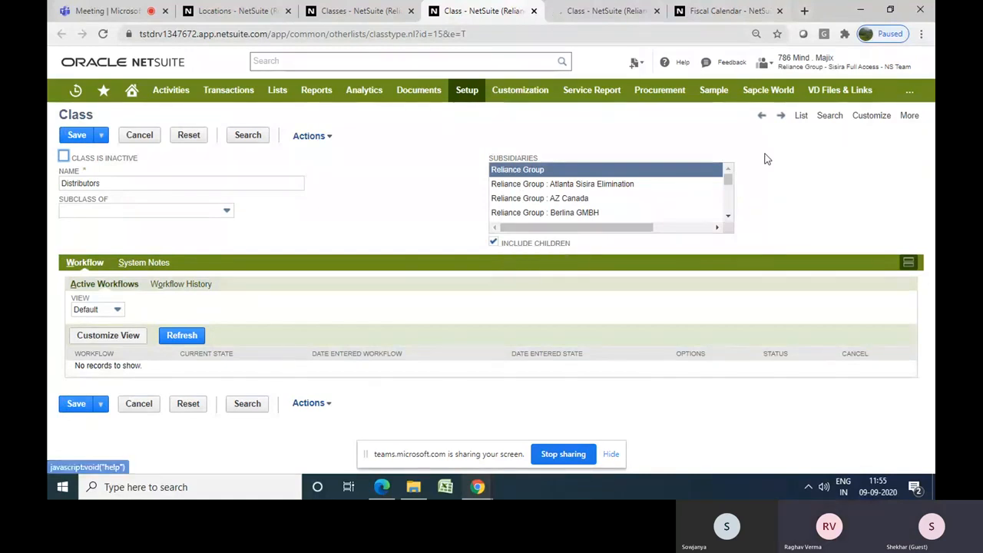
left_click_drag(728, 178, 729, 218)
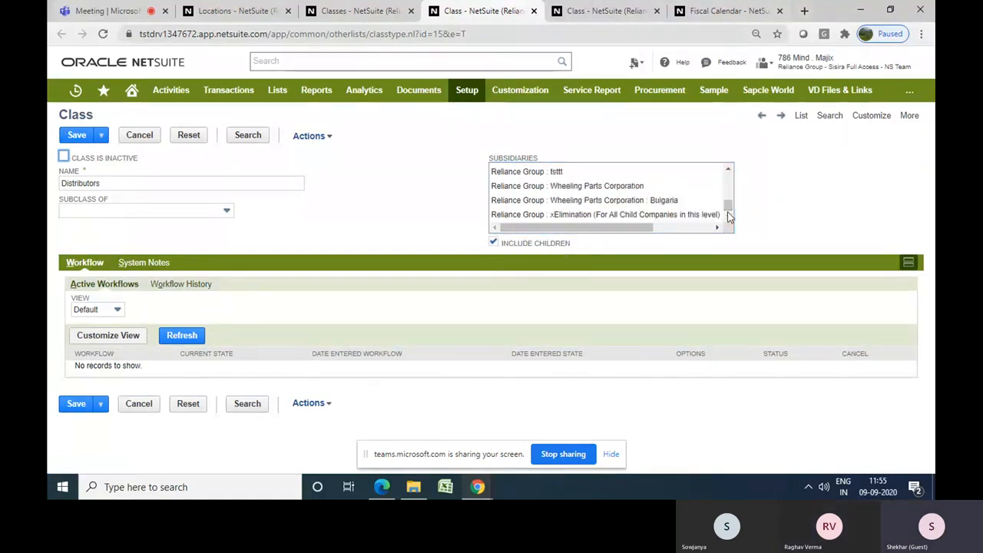
left_click_drag(729, 212, 728, 184)
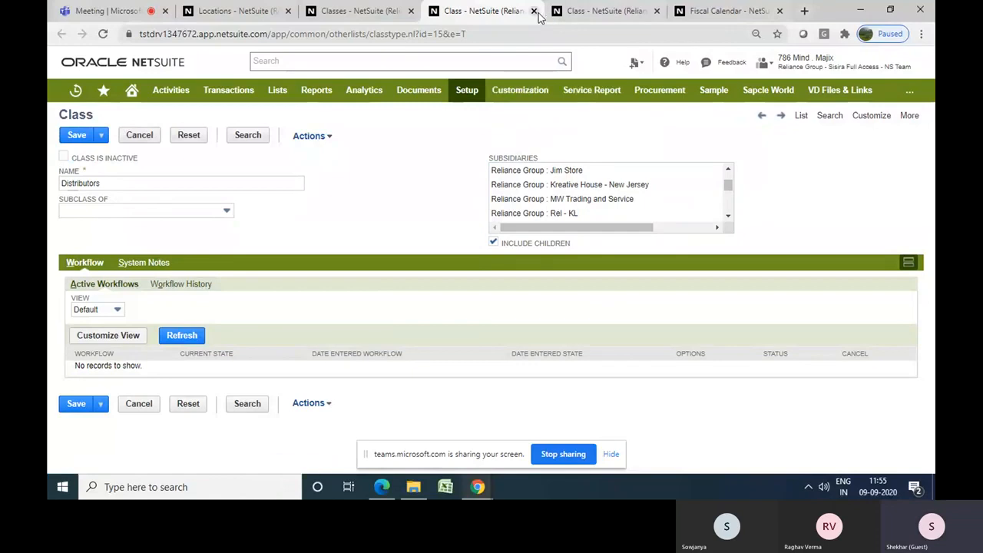
- Try turning off Include Children for the Distributors class, and close both class records without saving
left_click(494, 243)
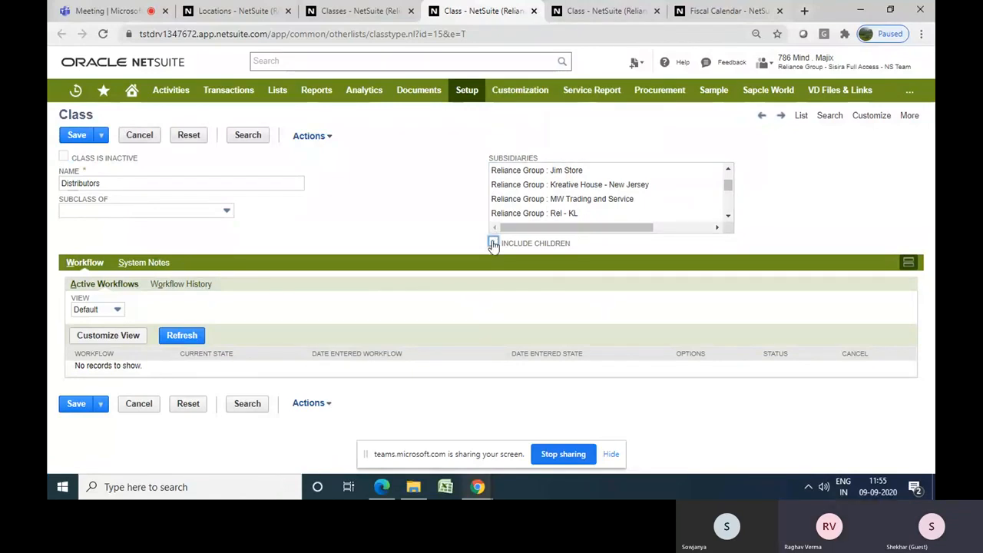
left_click(146, 138)
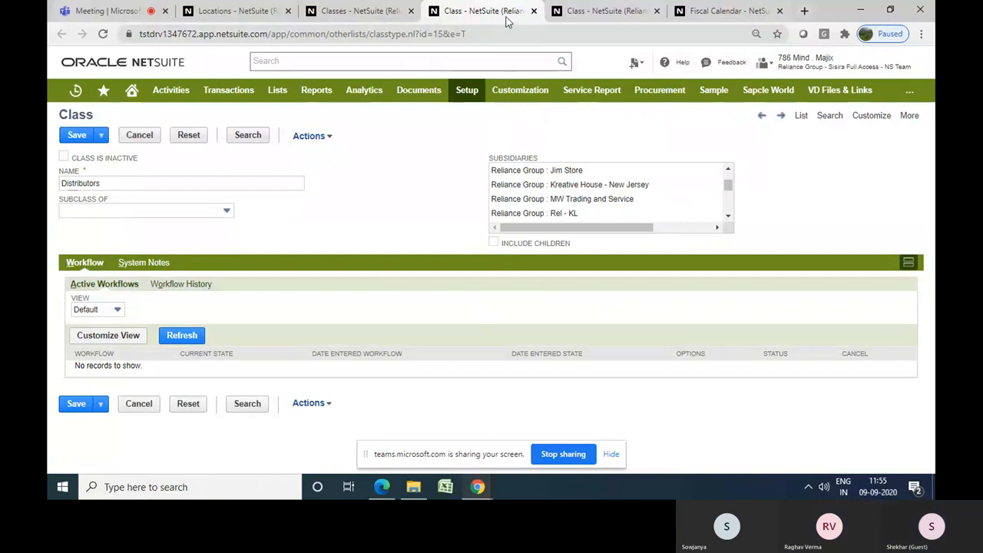
left_click(532, 11)
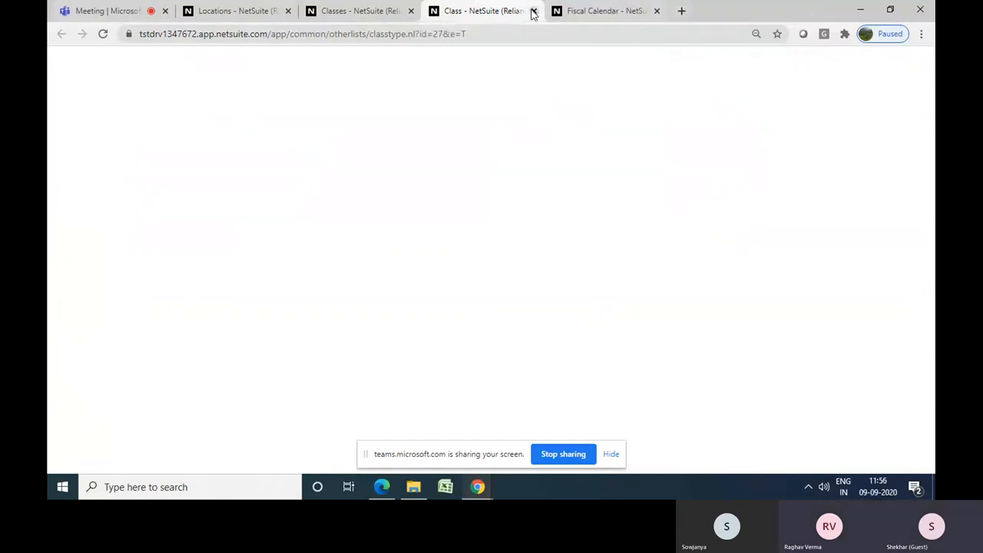
left_click(532, 11)
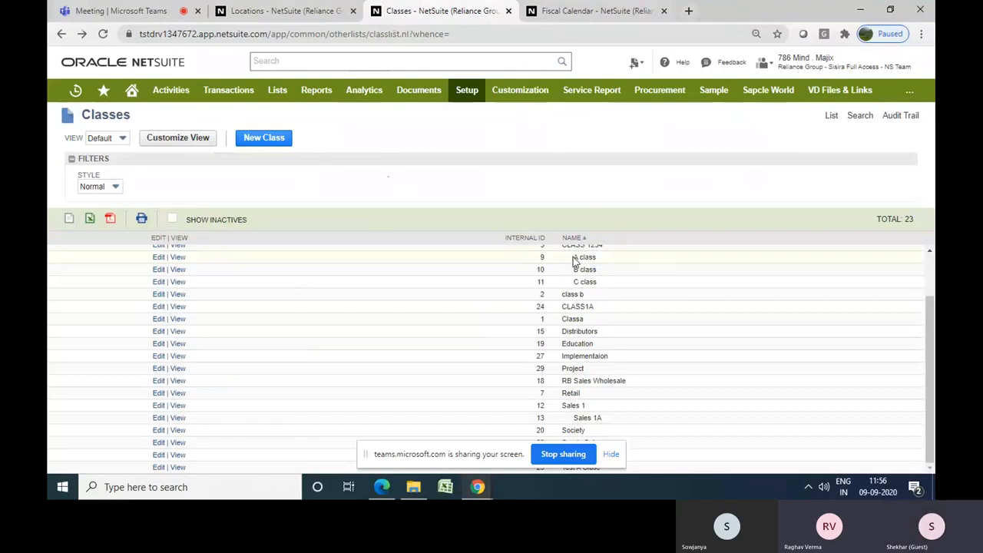
- Review the class names in the Classes list, highlighting the rows from class b through Implementaion
left_click_drag(561, 294, 597, 353)
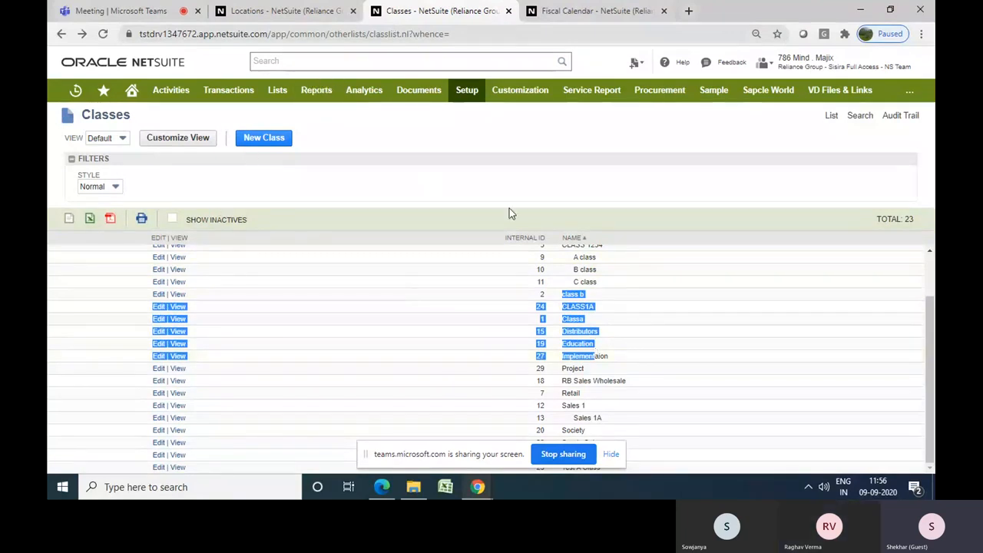
left_click(690, 391)
scroll(690, 392, "up", 2)
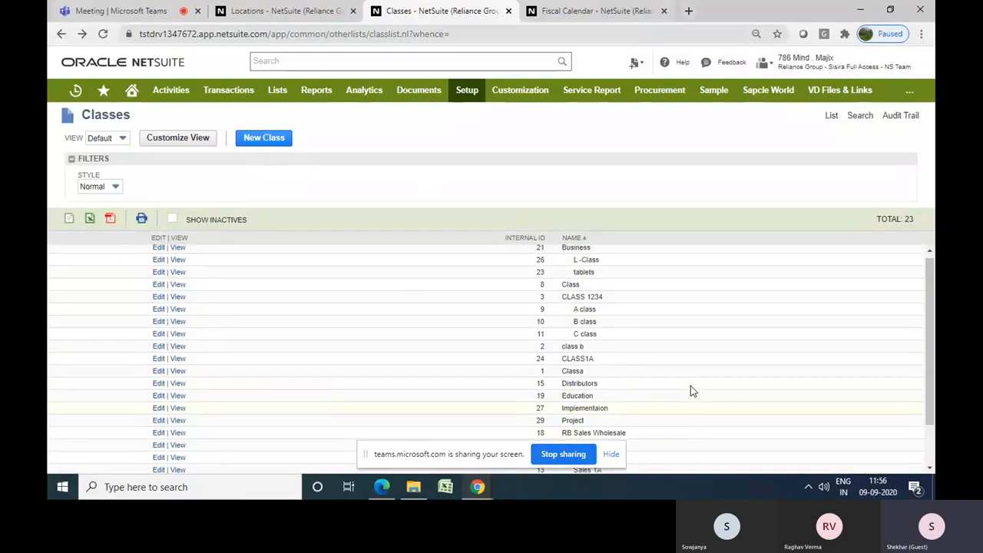
scroll(691, 391, "down", 3)
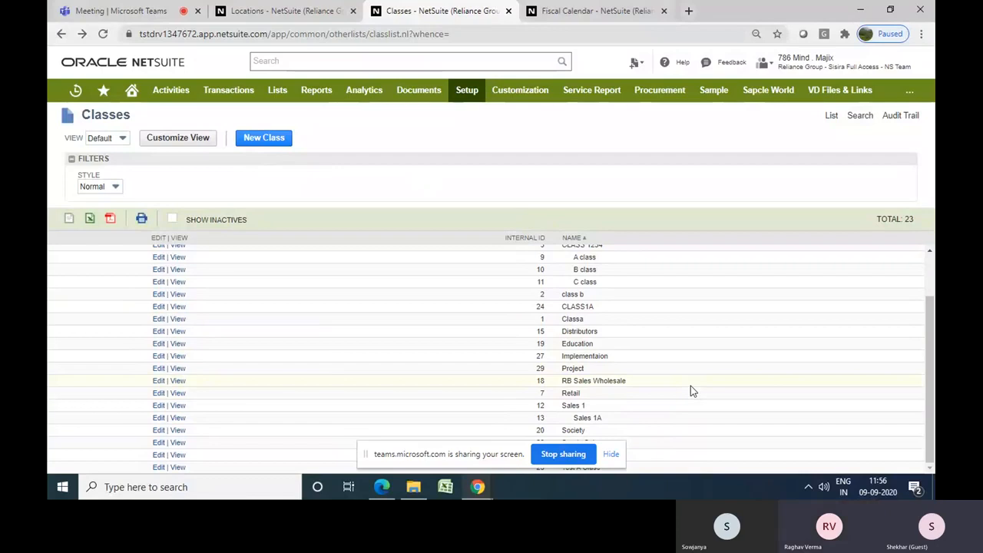
scroll(691, 388, "up", 3)
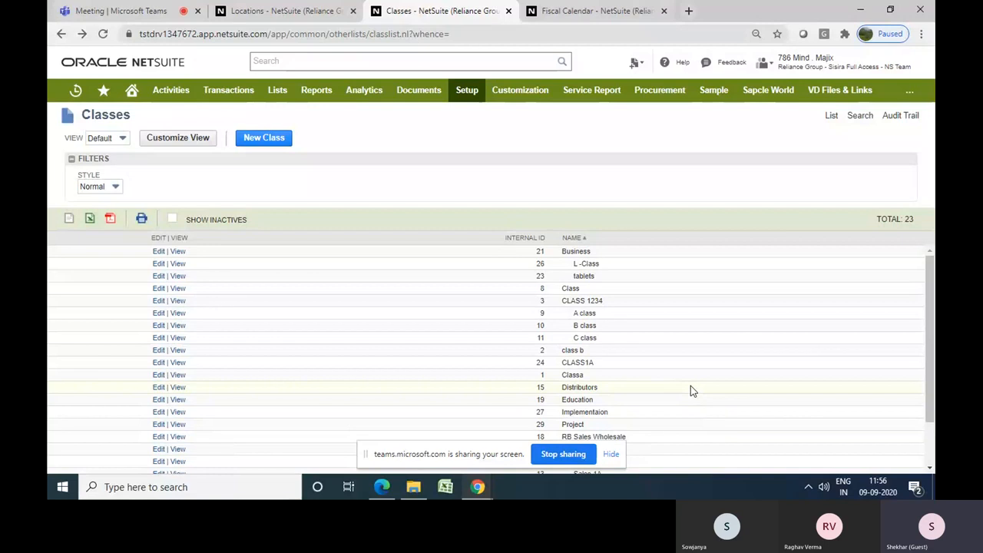
- Switch to the 1_Getting_Started_2014v1_BL.pdf training guide in Edge and skim from Subsidiary Structure through the Exercise 05 pages on navigating the application
left_click(381, 488)
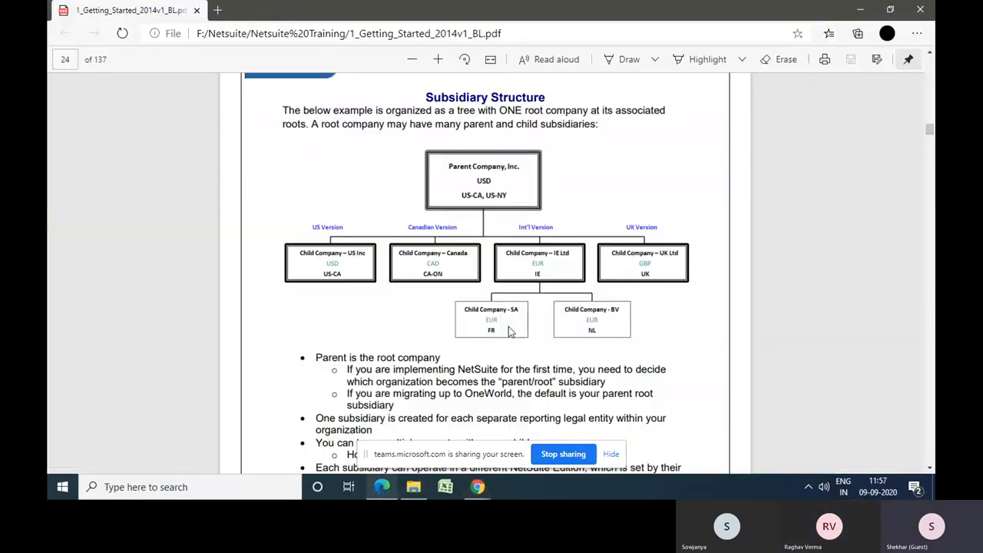
scroll(509, 330, "down", 4)
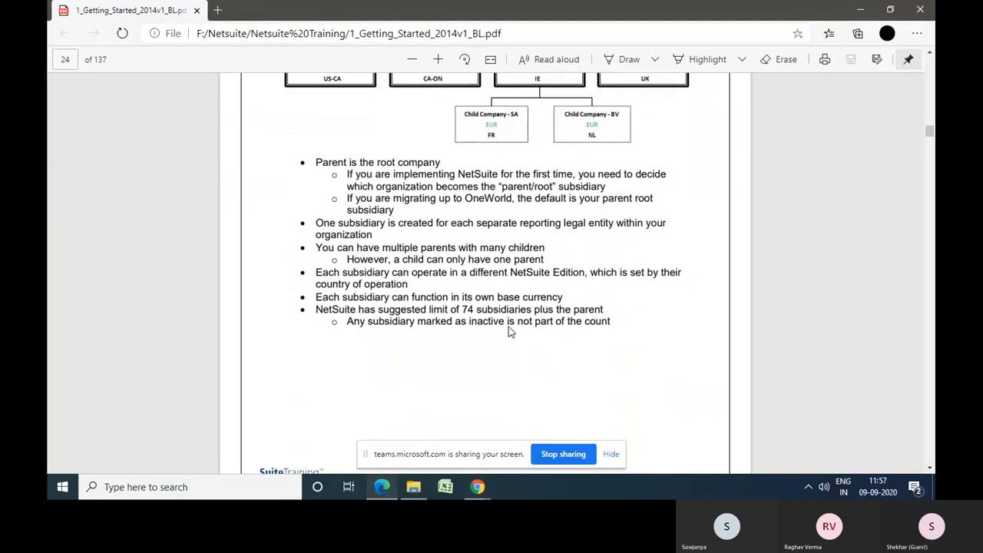
scroll(509, 331, "down", 12)
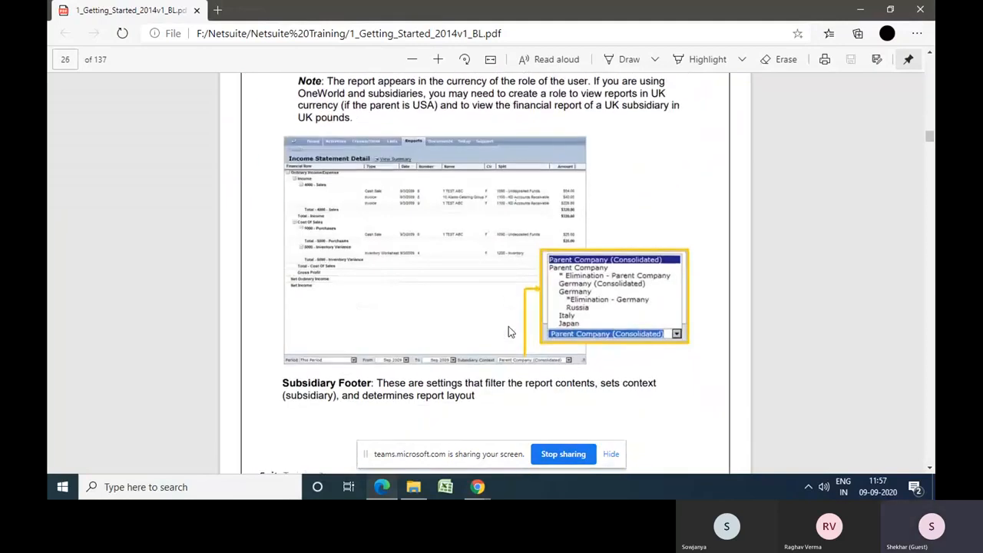
scroll(508, 329, "down", 10)
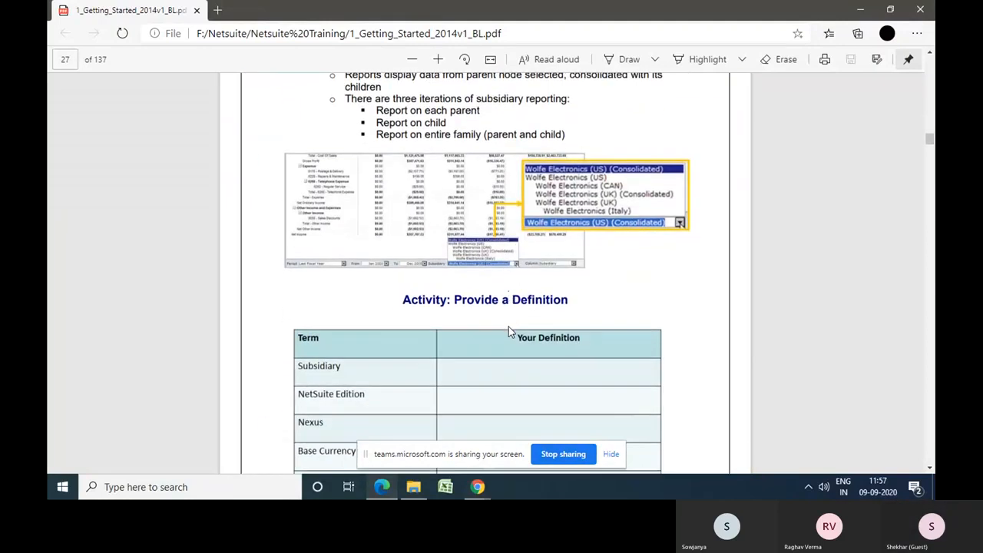
scroll(508, 331, "down", 8)
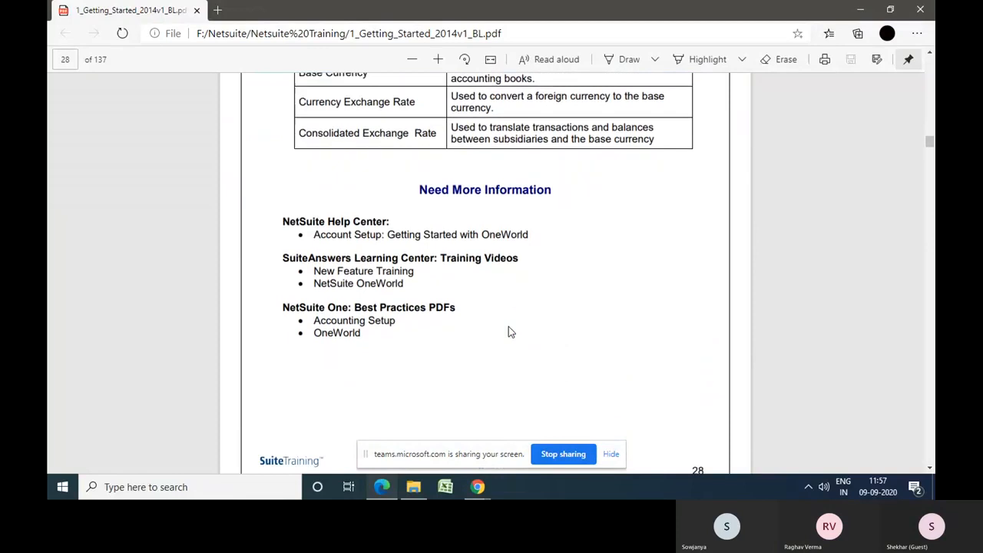
scroll(508, 332, "down", 12)
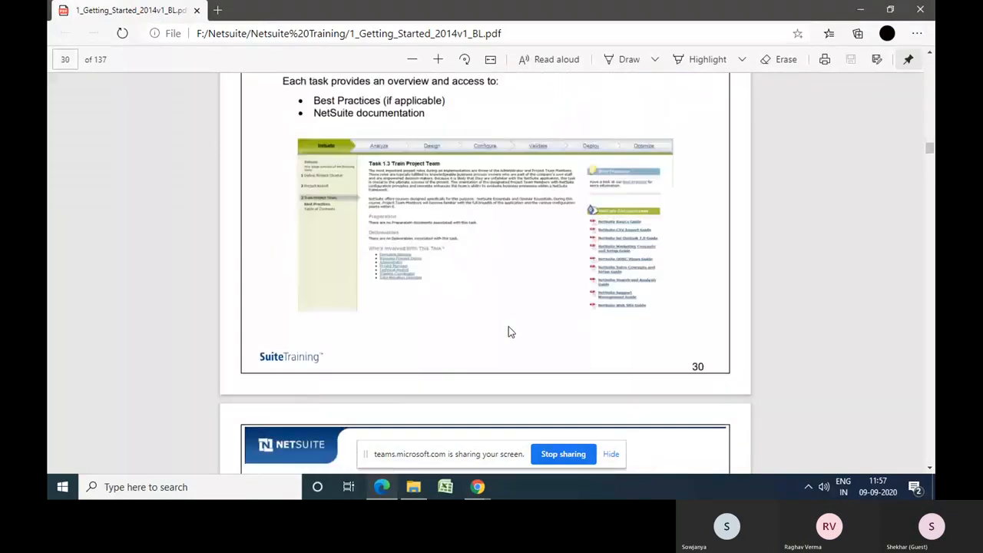
scroll(508, 332, "down", 8)
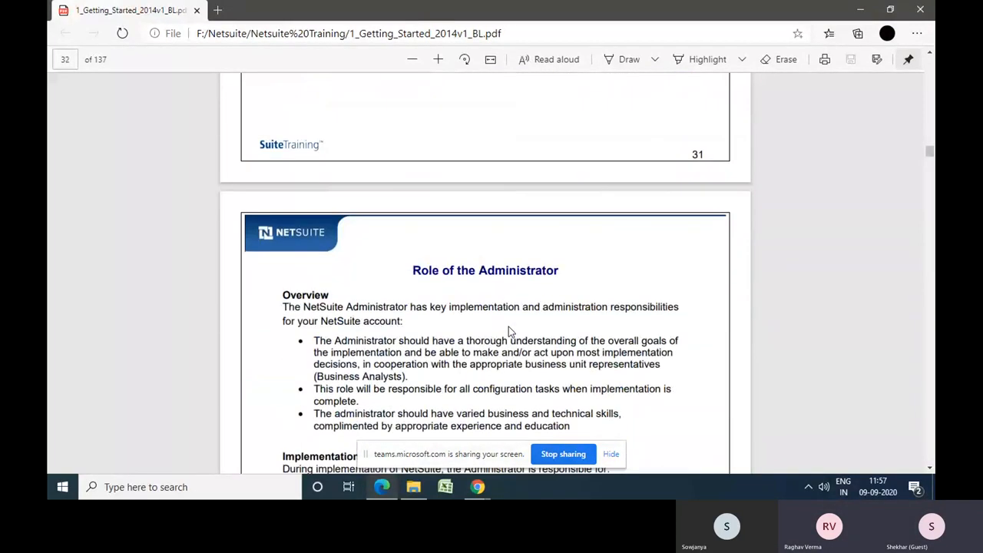
scroll(509, 332, "down", 12)
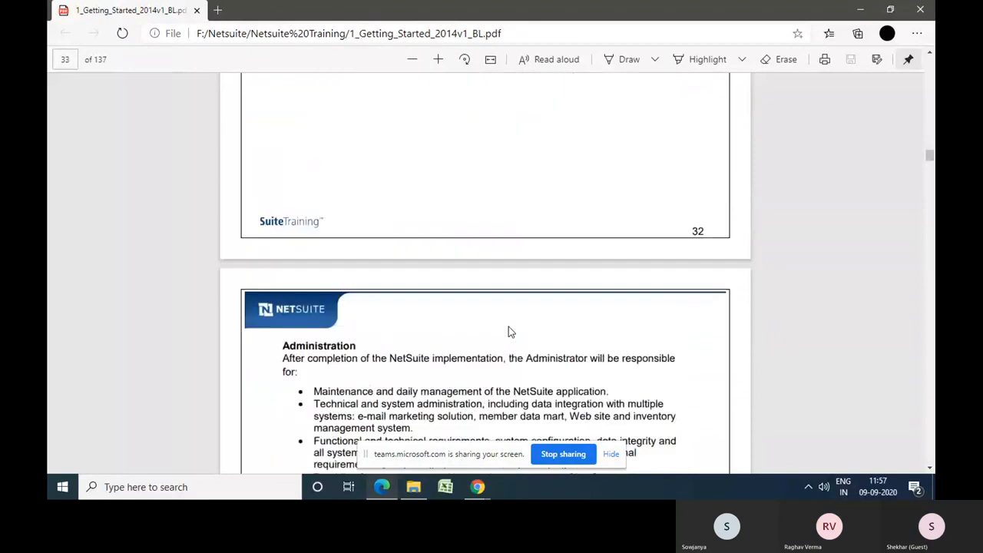
scroll(508, 332, "down", 10)
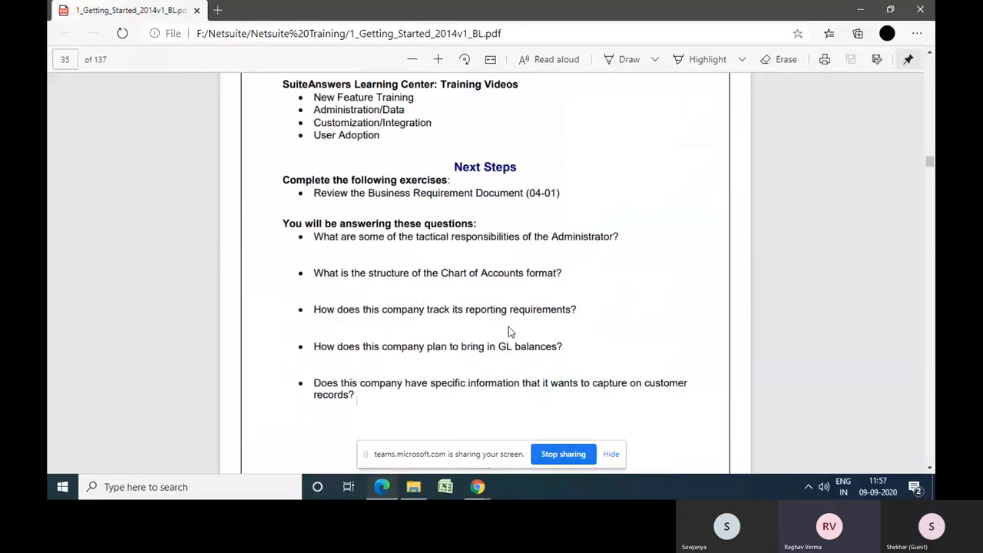
scroll(508, 331, "down", 8)
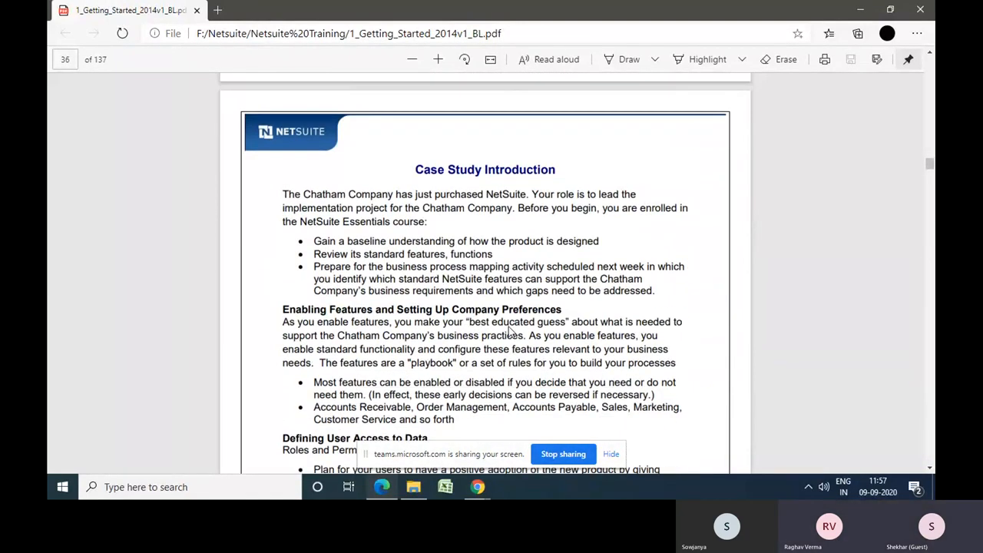
scroll(509, 332, "down", 9)
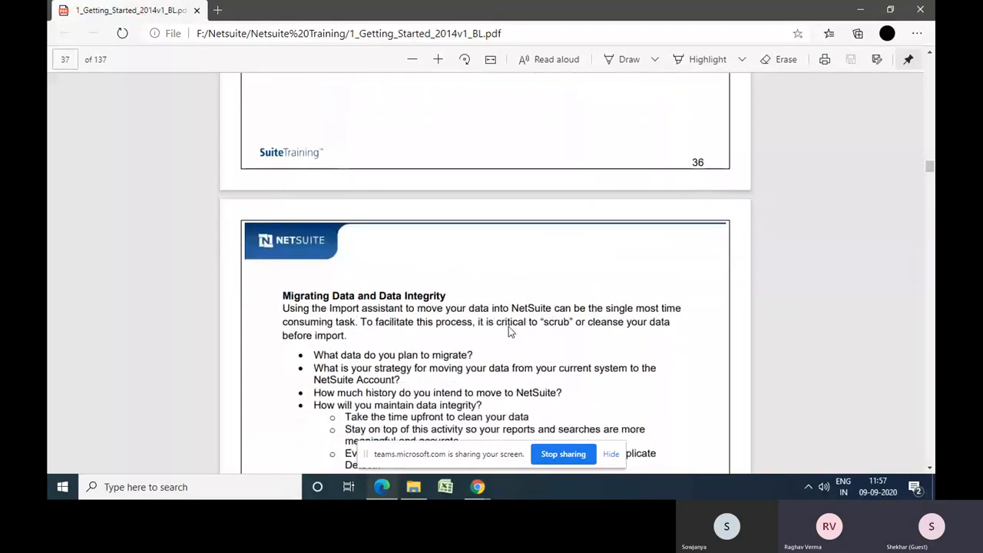
scroll(508, 332, "down", 8)
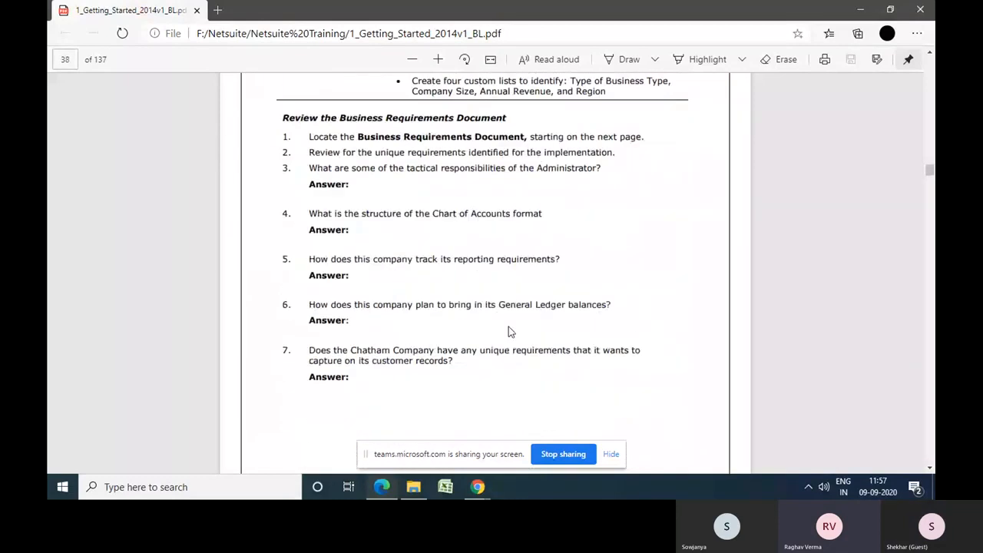
scroll(508, 332, "down", 3)
scroll(509, 332, "down", 12)
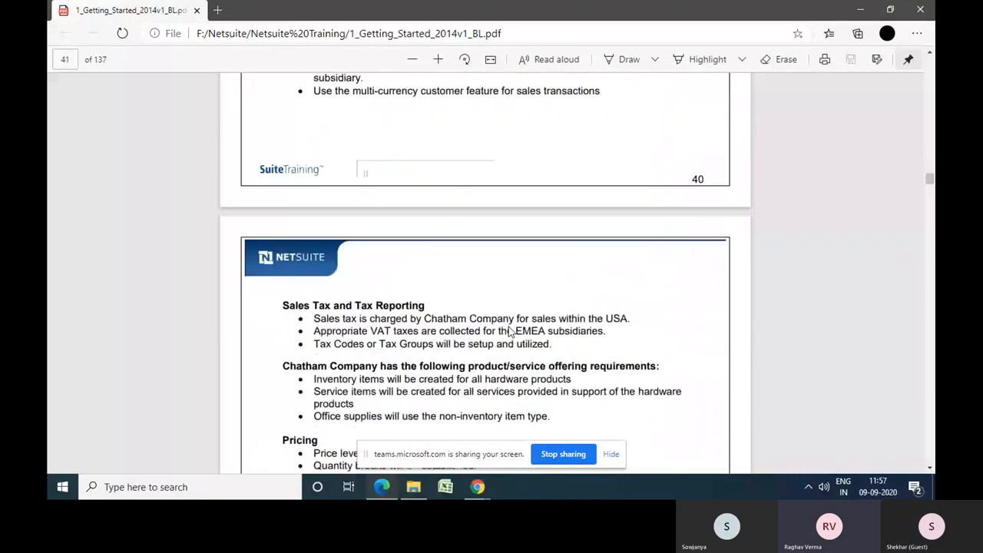
scroll(509, 330, "down", 12)
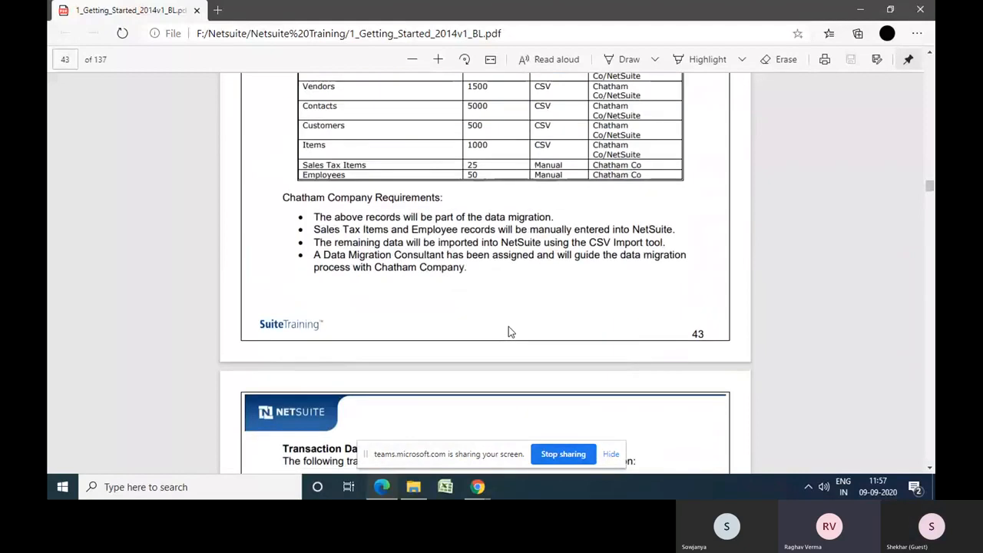
scroll(508, 332, "down", 2)
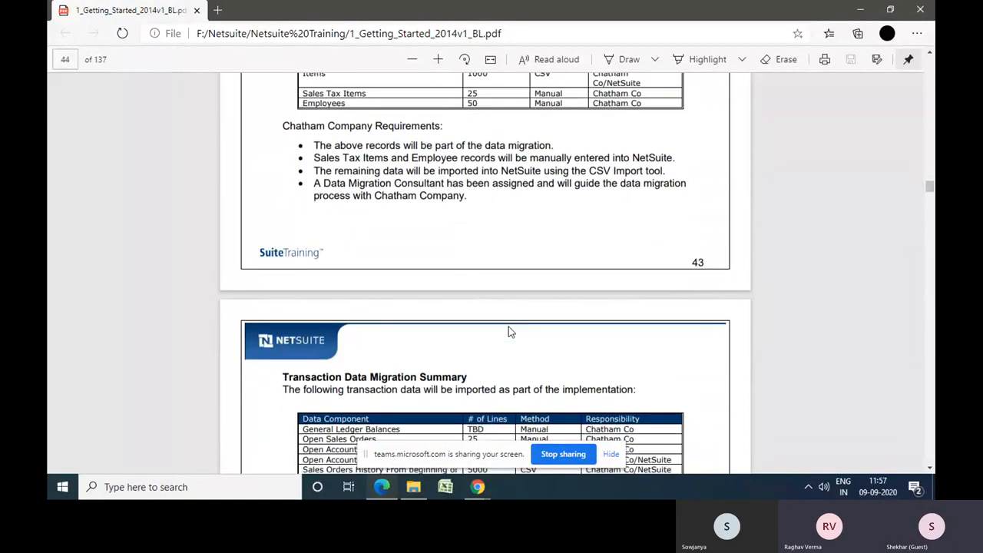
scroll(509, 332, "down", 15)
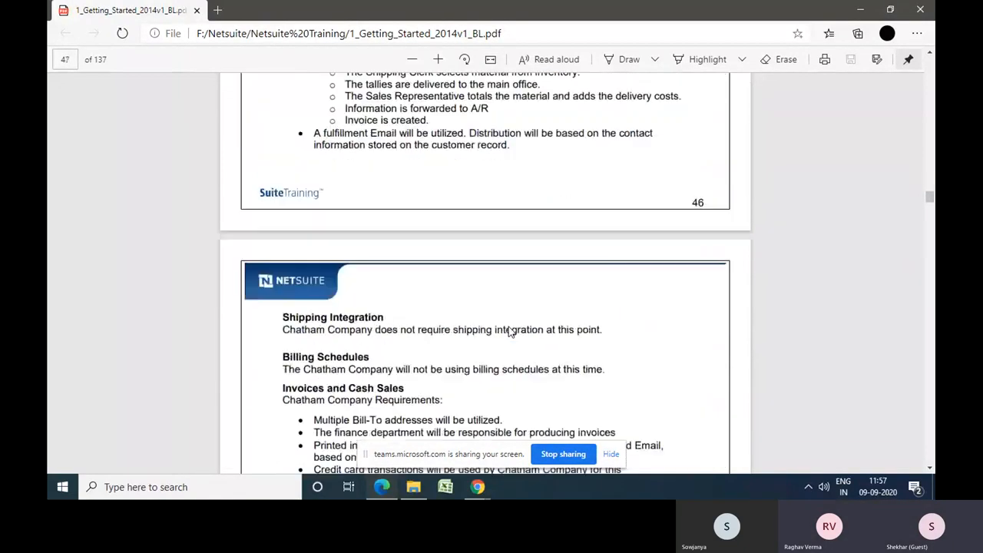
scroll(508, 332, "down", 18)
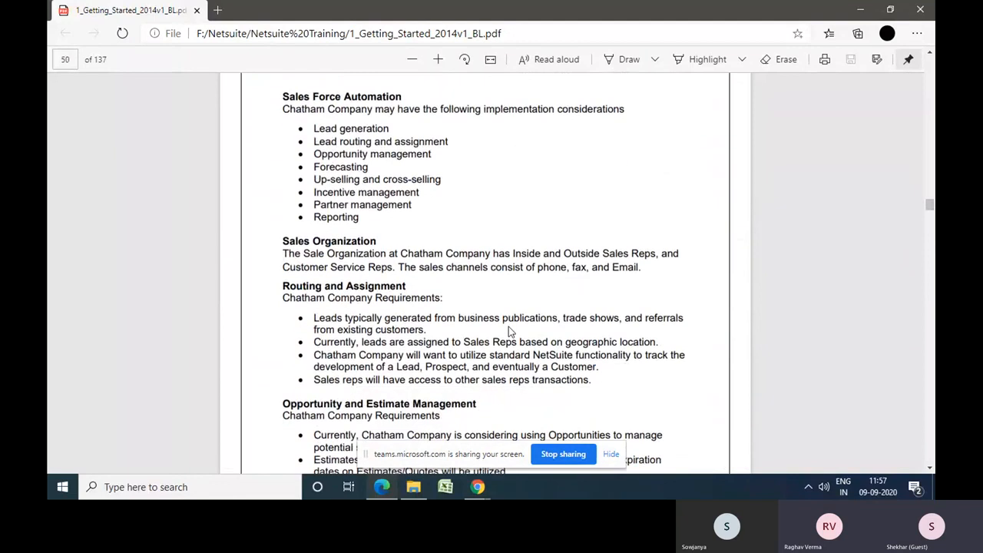
scroll(509, 330, "down", 12)
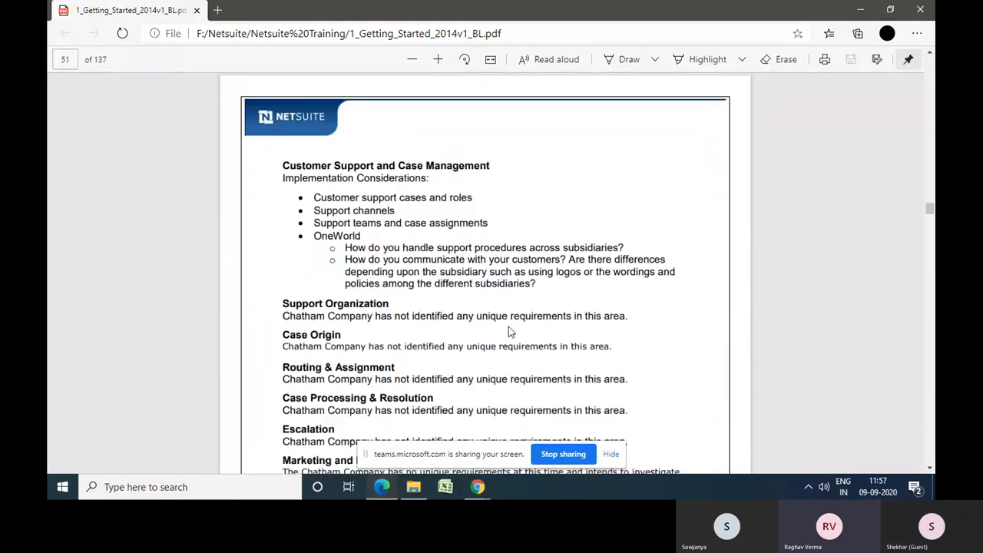
scroll(508, 330, "down", 14)
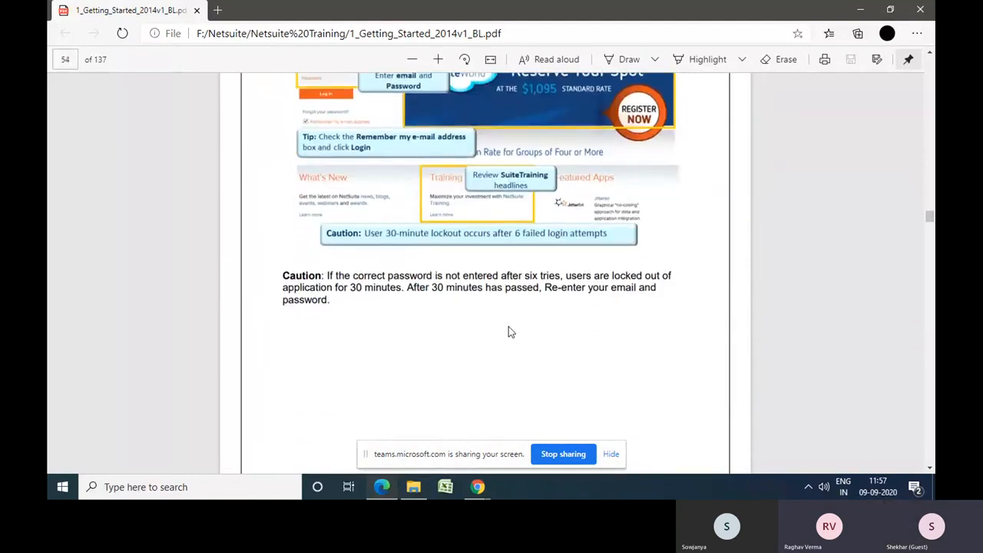
scroll(508, 332, "down", 14)
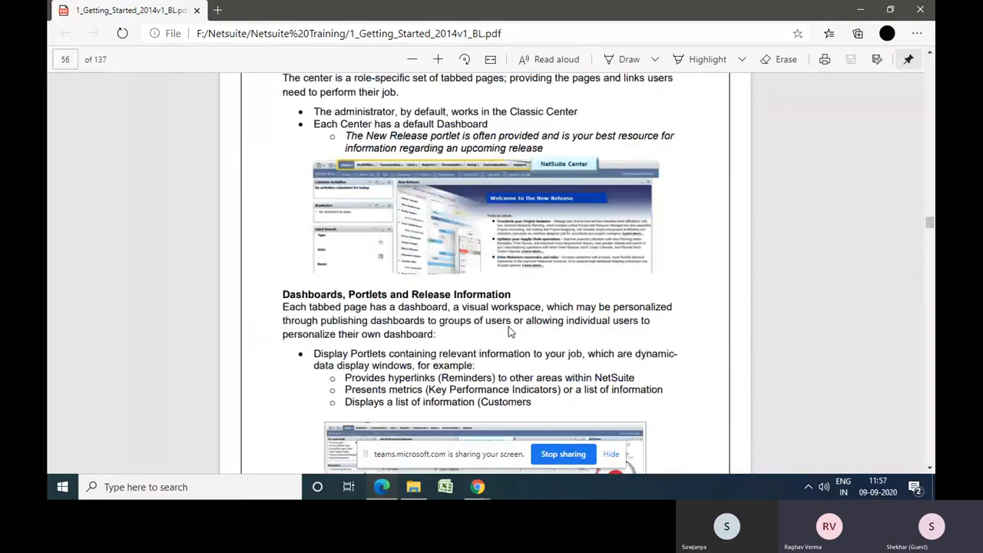
scroll(509, 331, "down", 14)
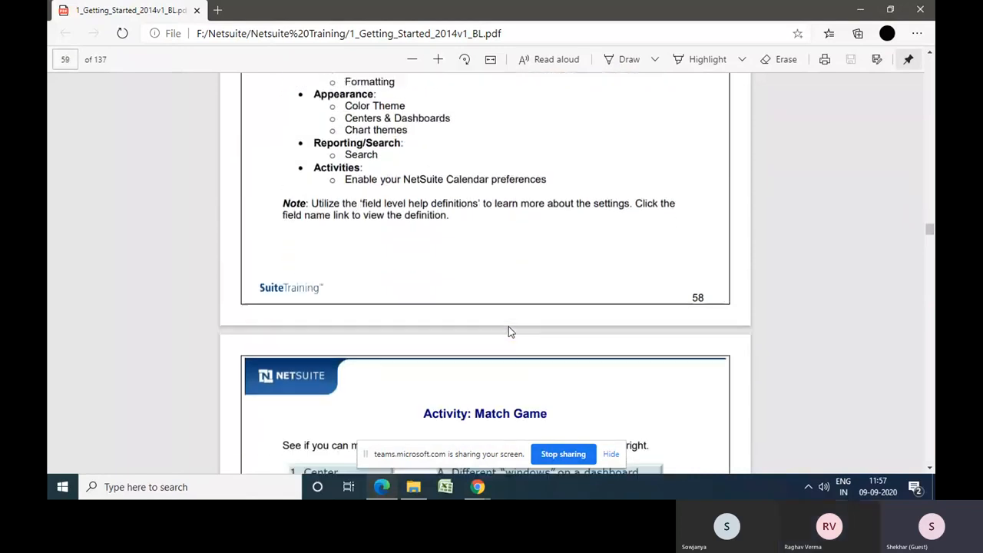
scroll(509, 332, "down", 12)
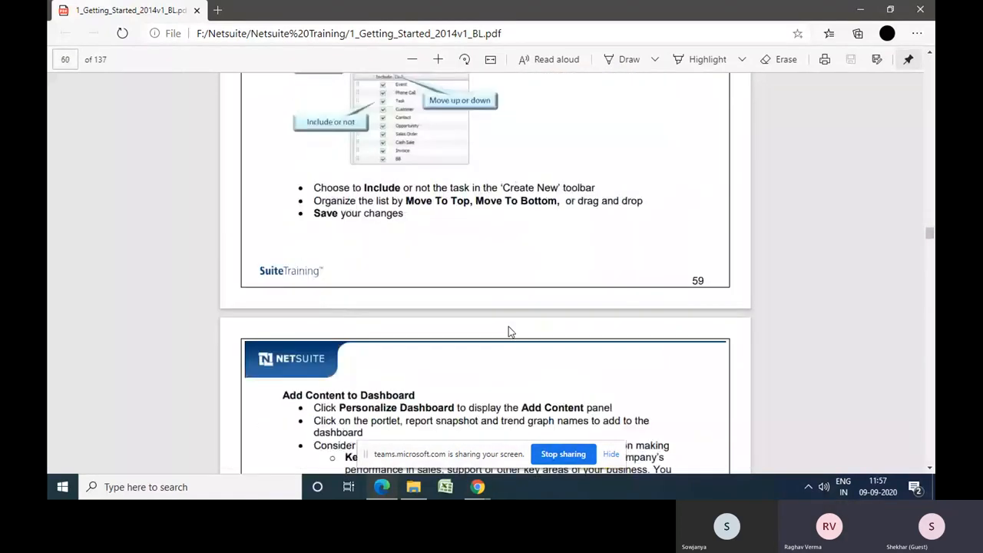
scroll(509, 330, "down", 15)
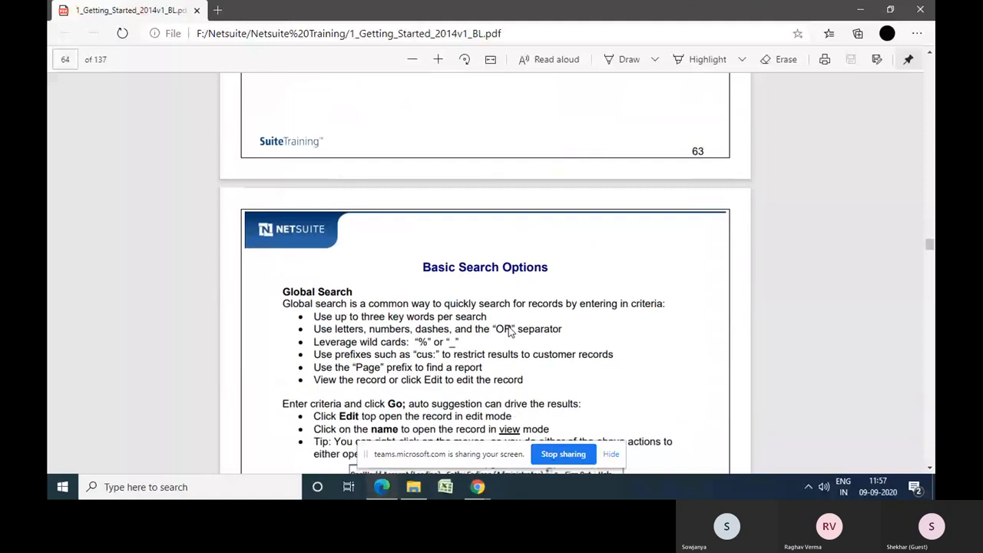
scroll(508, 330, "down", 12)
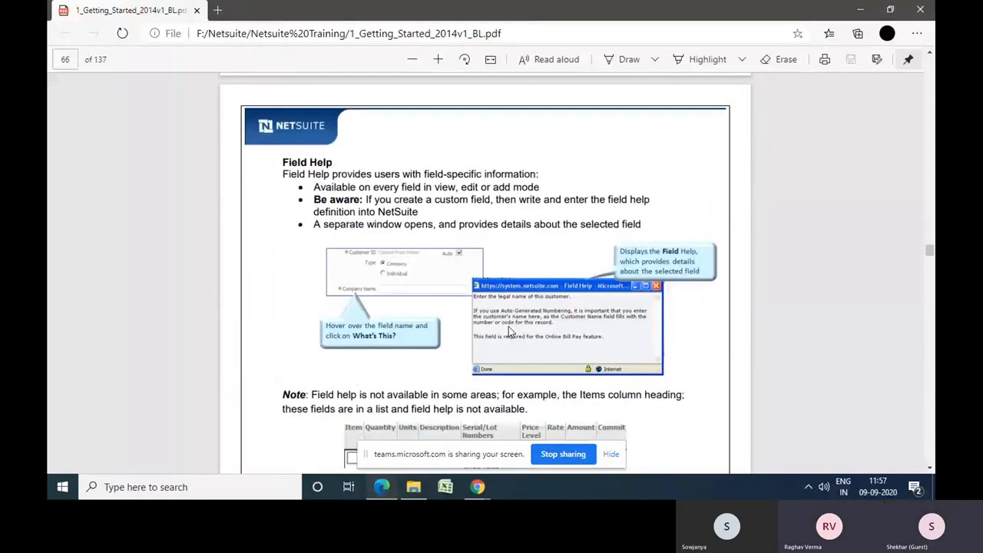
scroll(508, 329, "down", 15)
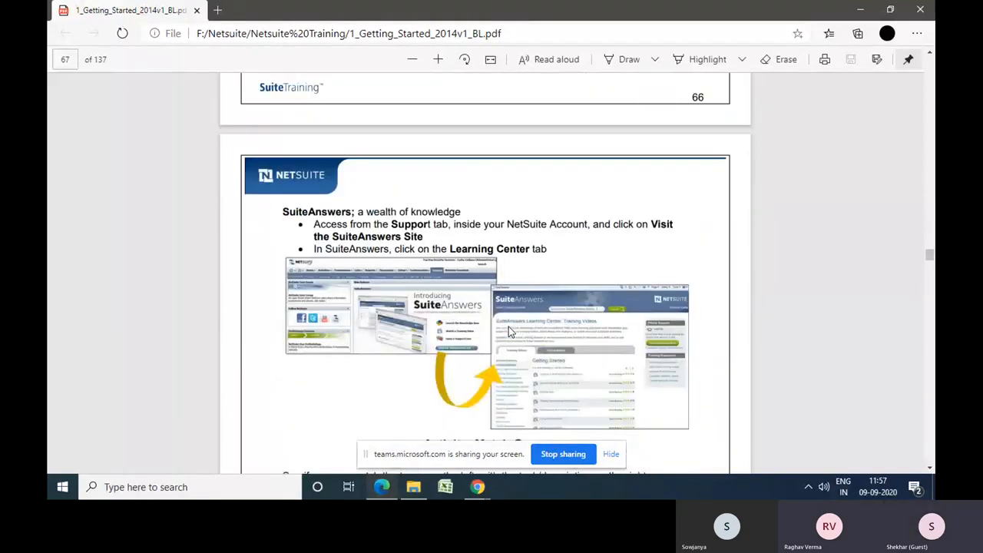
scroll(508, 331, "down", 10)
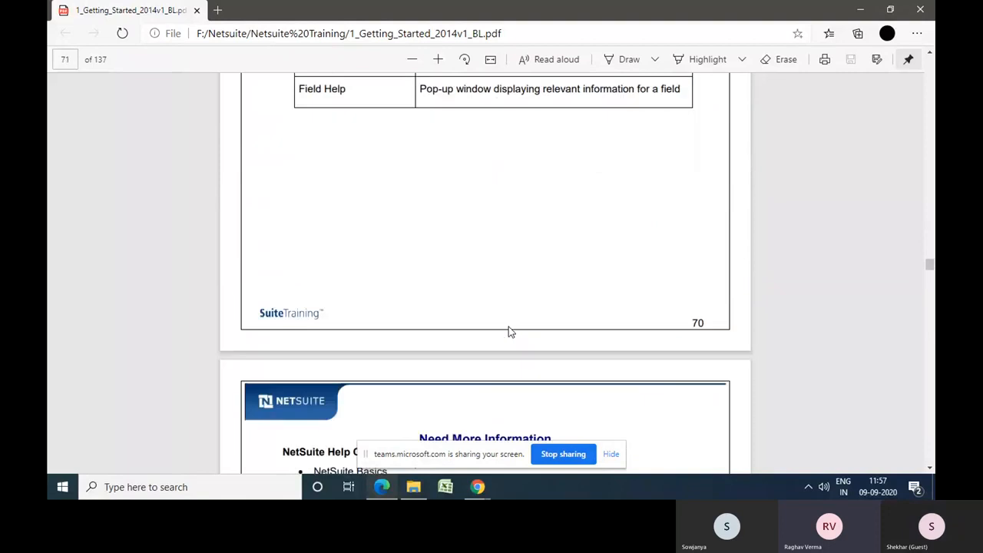
scroll(508, 330, "down", 15)
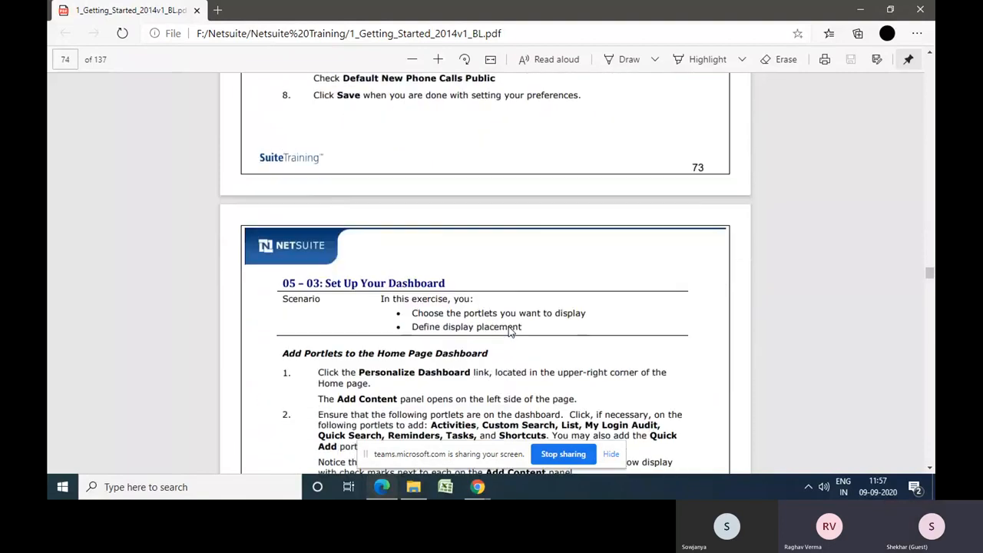
scroll(508, 330, "down", 15)
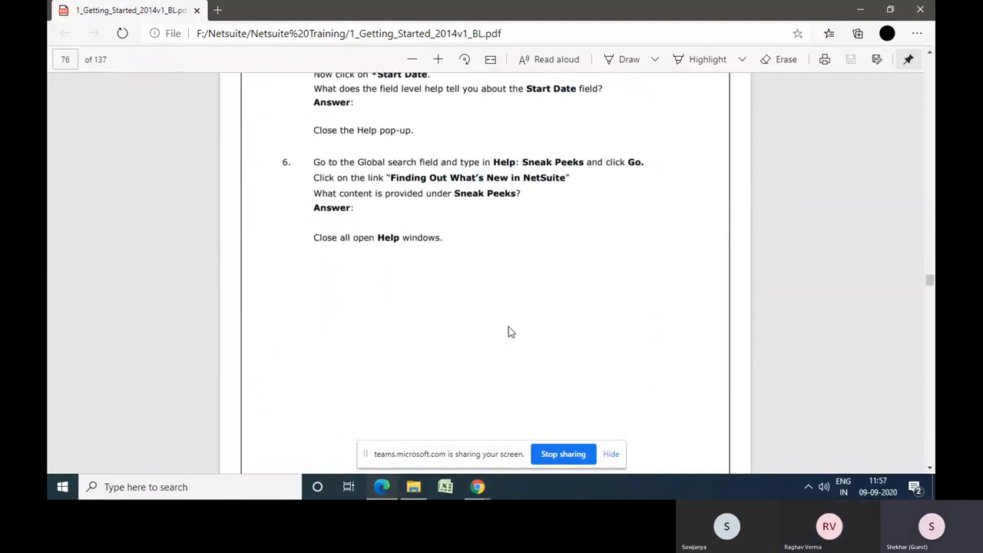
scroll(508, 327, "up", 8)
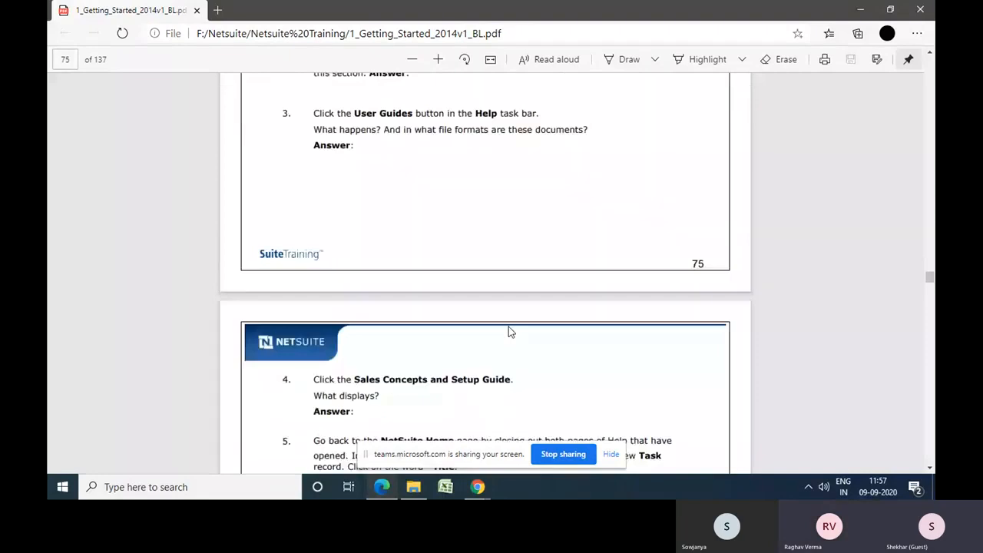
scroll(509, 327, "up", 20)
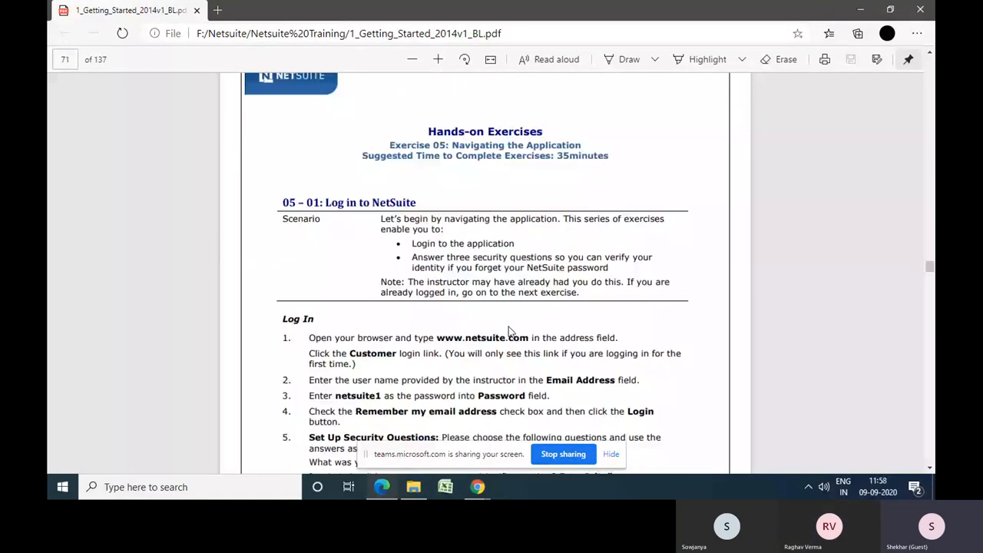
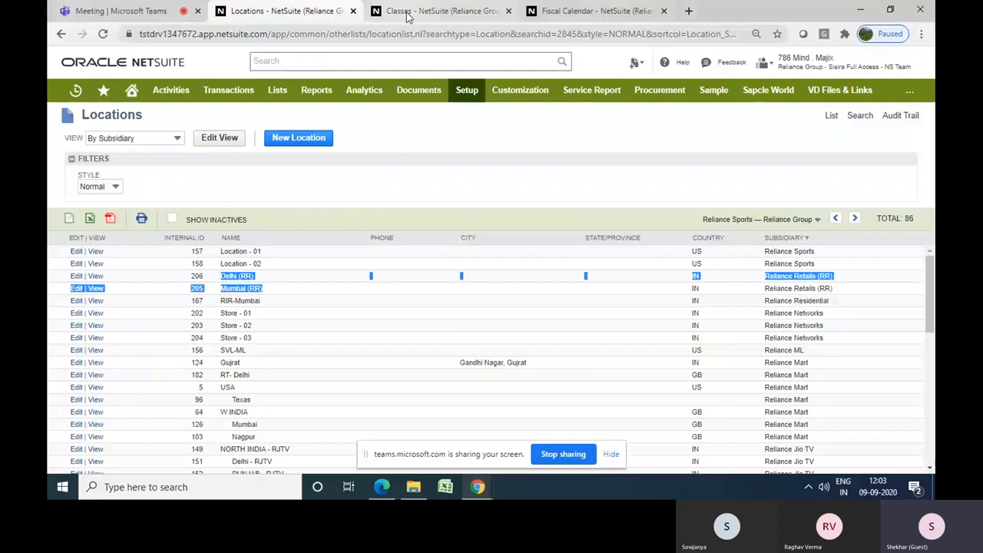
- Open the company's Duplicate Detection setup page from the Classes list
left_click(407, 14)
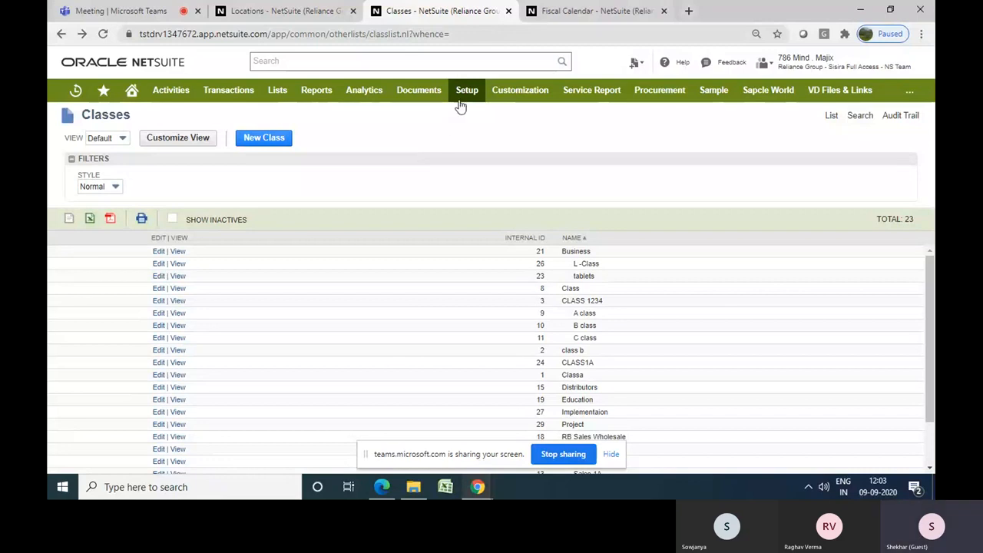
mouse_move(463, 94)
mouse_move(546, 139)
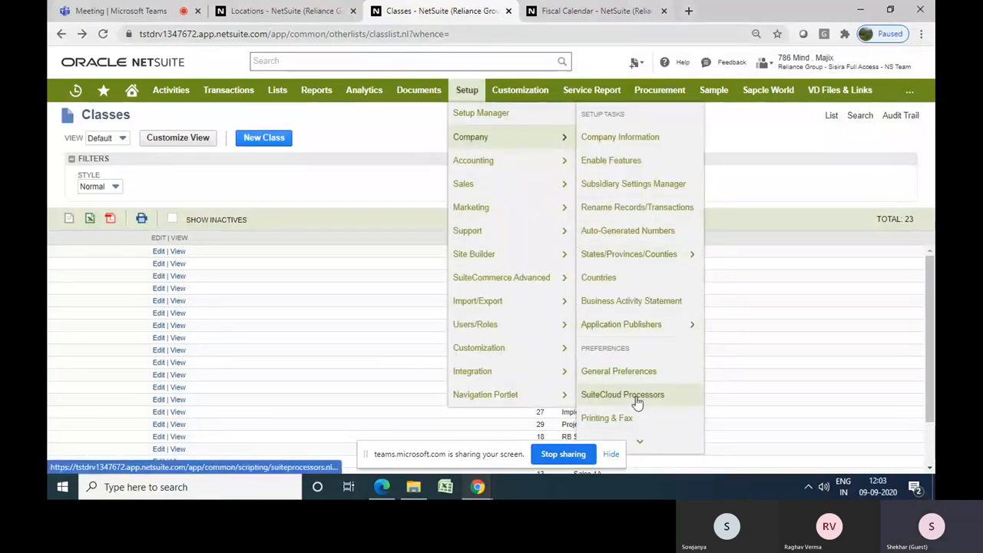
mouse_move(640, 439)
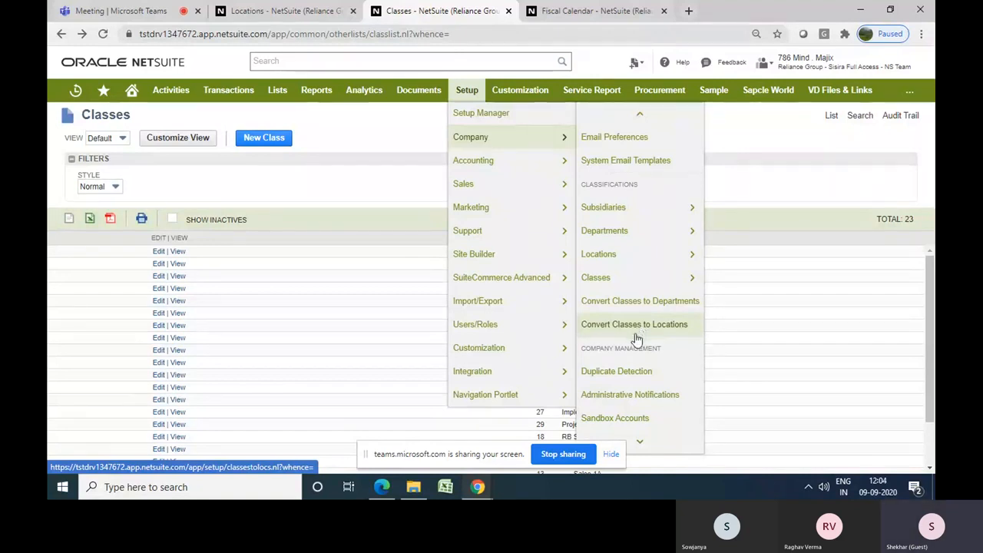
left_click(626, 377)
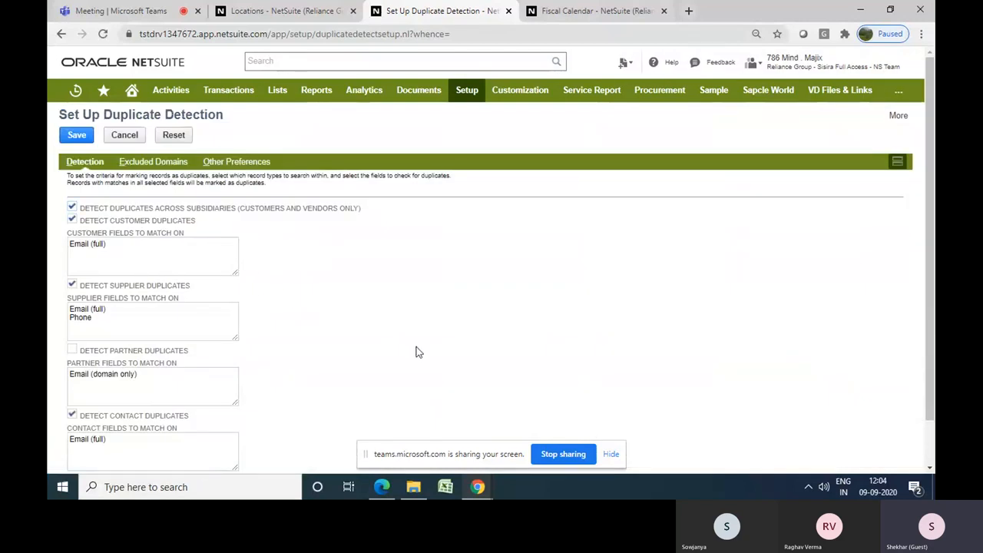
- Review the duplicate detection criteria and the selectable customer fields to match on, closing the field chooser without changes
scroll(416, 352, "down", 1)
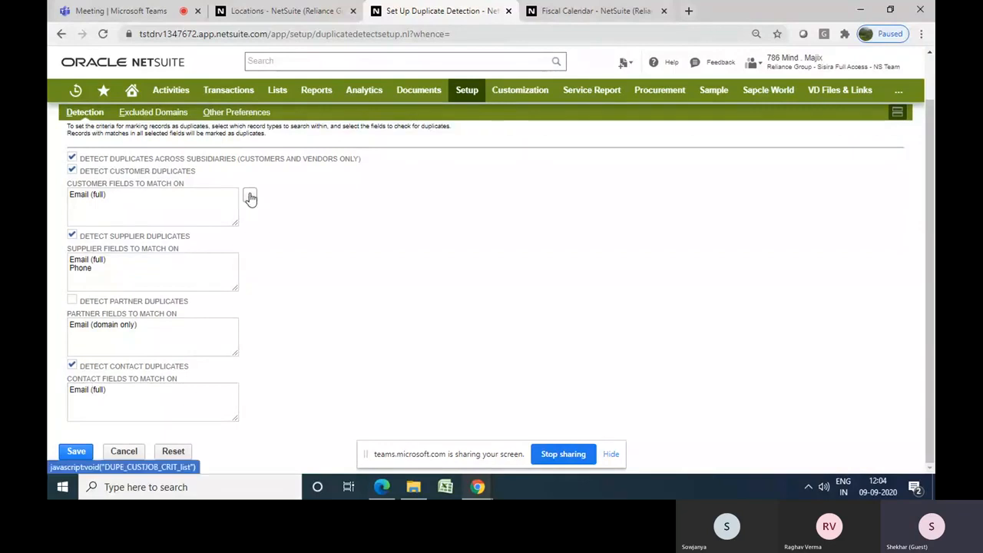
left_click(249, 196)
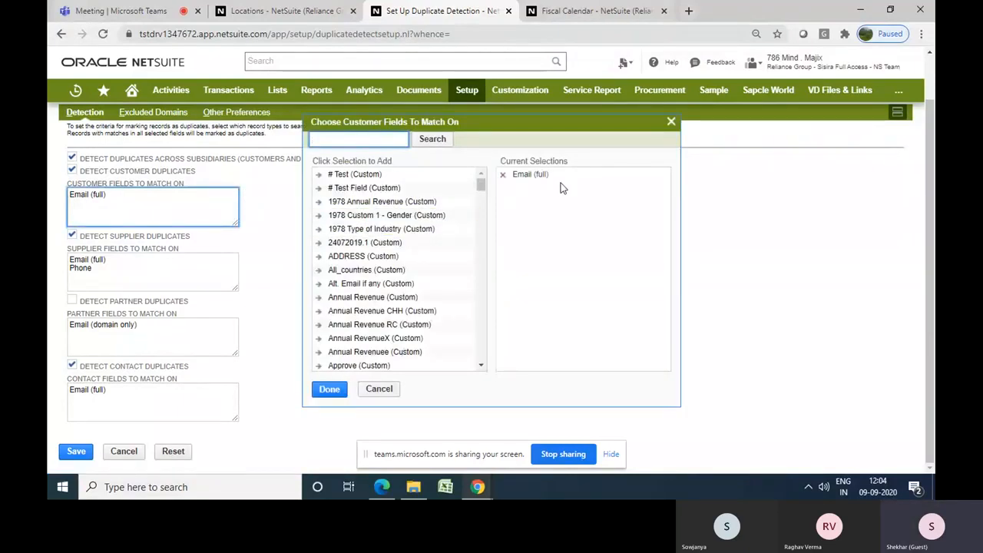
left_click(671, 122)
mouse_move(177, 209)
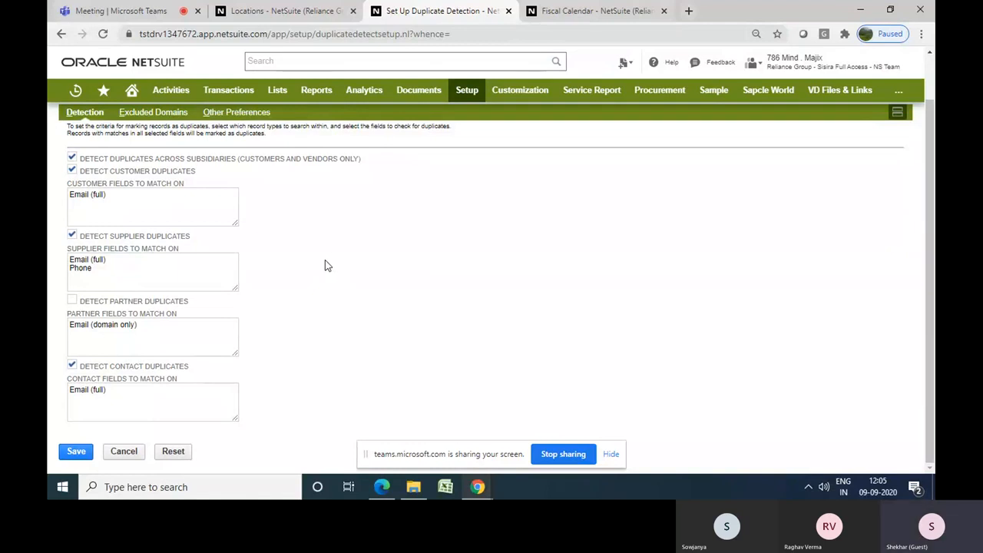
- Save the duplicate detection setup and stop sharing the screen in the Teams meeting
scroll(325, 265, "up", 1)
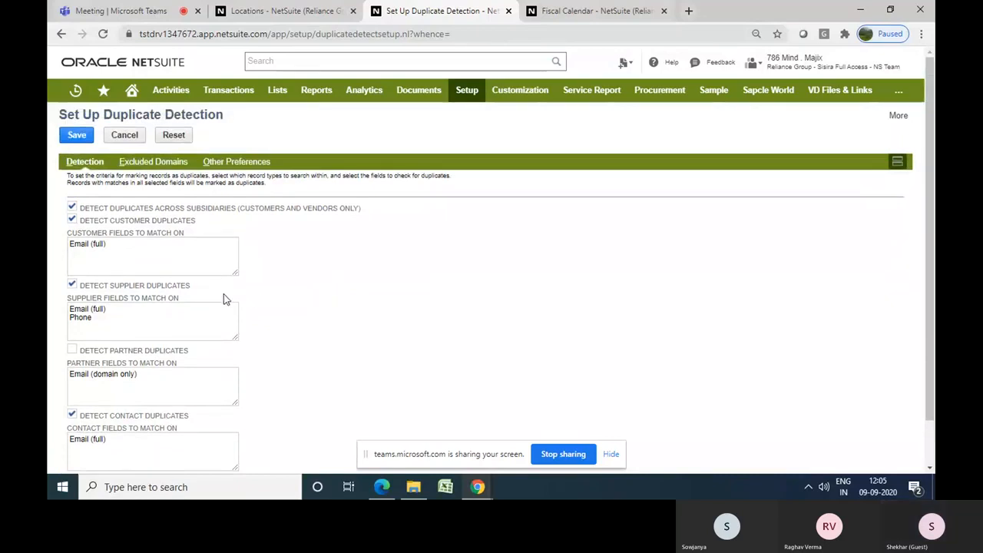
left_click(77, 134)
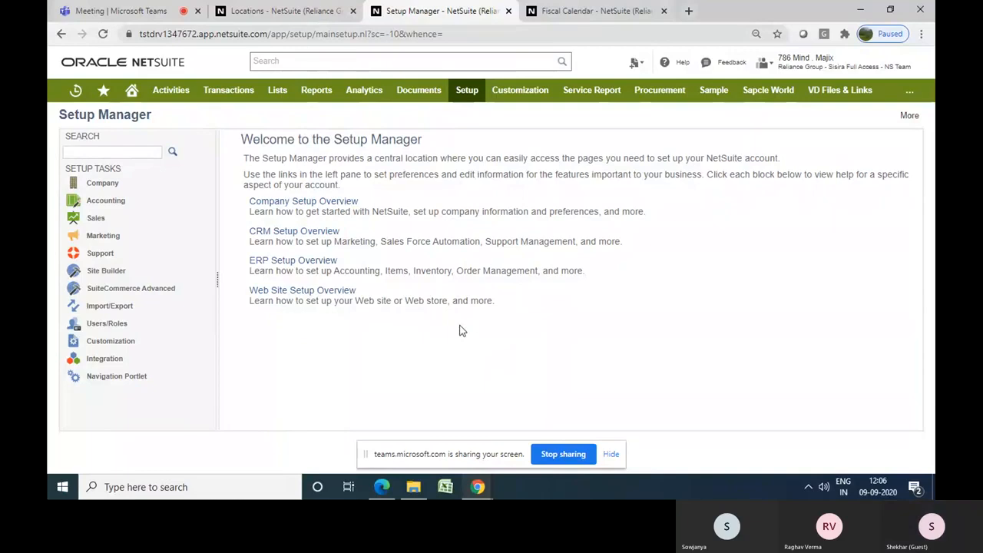
left_click(562, 456)
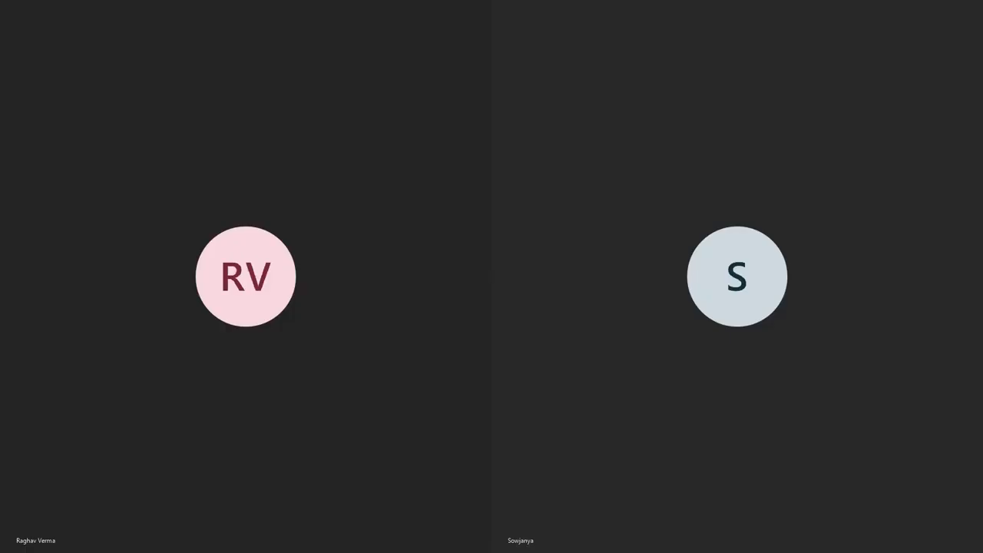